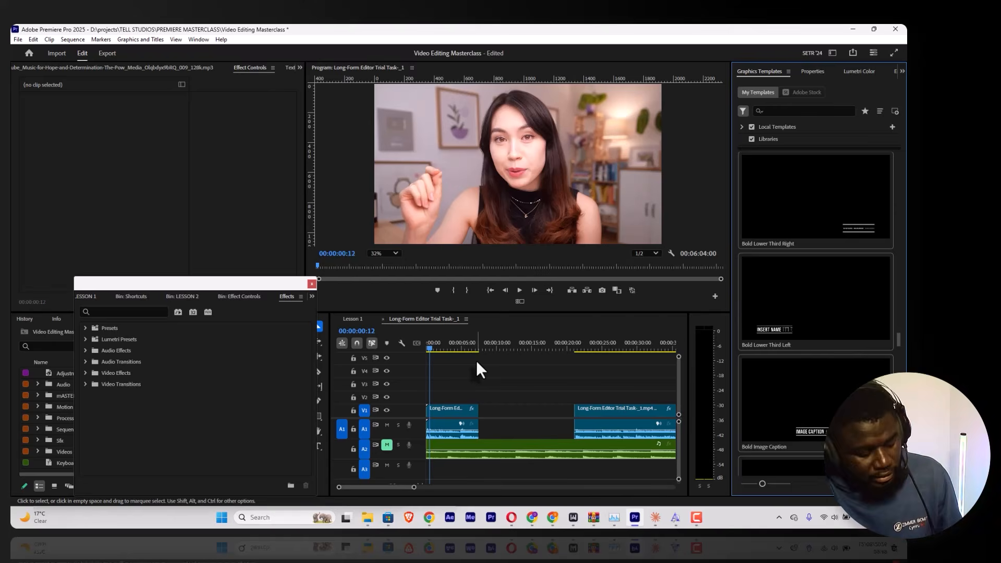
Step: Undo the last two edits to restore the caption graphic, and delete the transition at the start of the first V1 clip
key("ctrl+z")
key("ctrl+z")
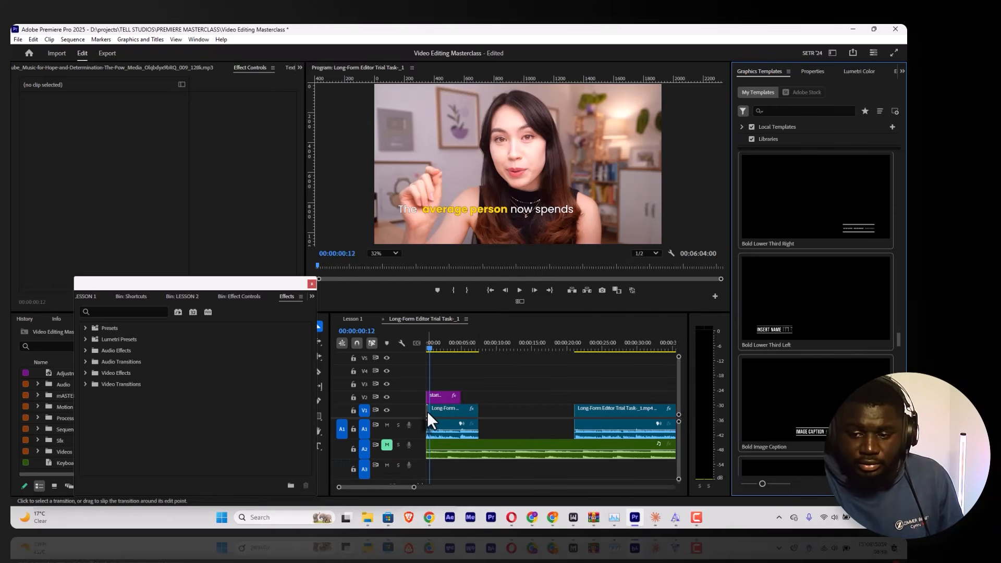
left_click(427, 411)
key("BackSpace")
Step: Move the caption graphic on V2 into the empty gap after the first clip and view it at 00:00:09:12
left_click_drag(444, 397, 503, 397)
left_click(500, 349)
left_click_drag(499, 349, 496, 352)
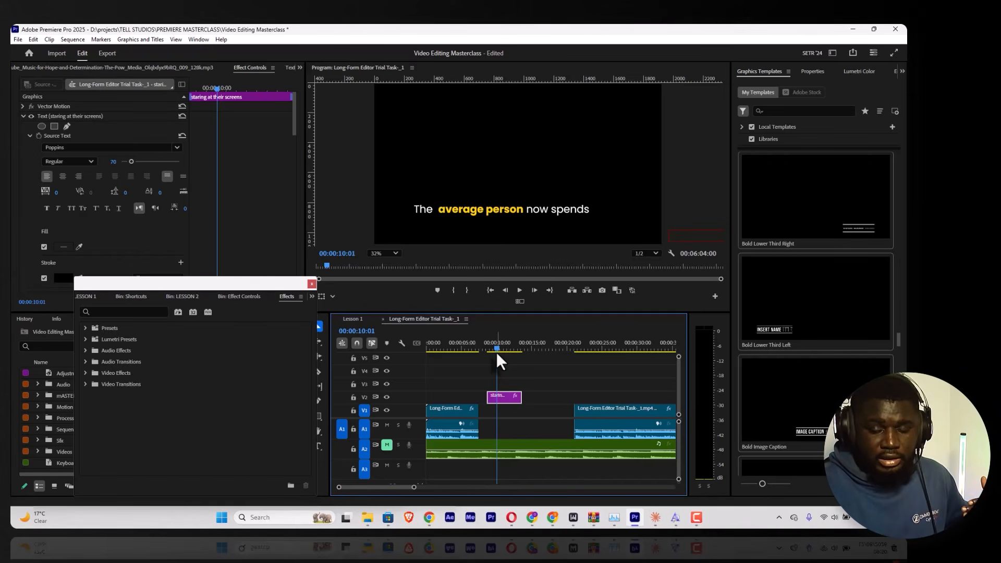
left_click(492, 344)
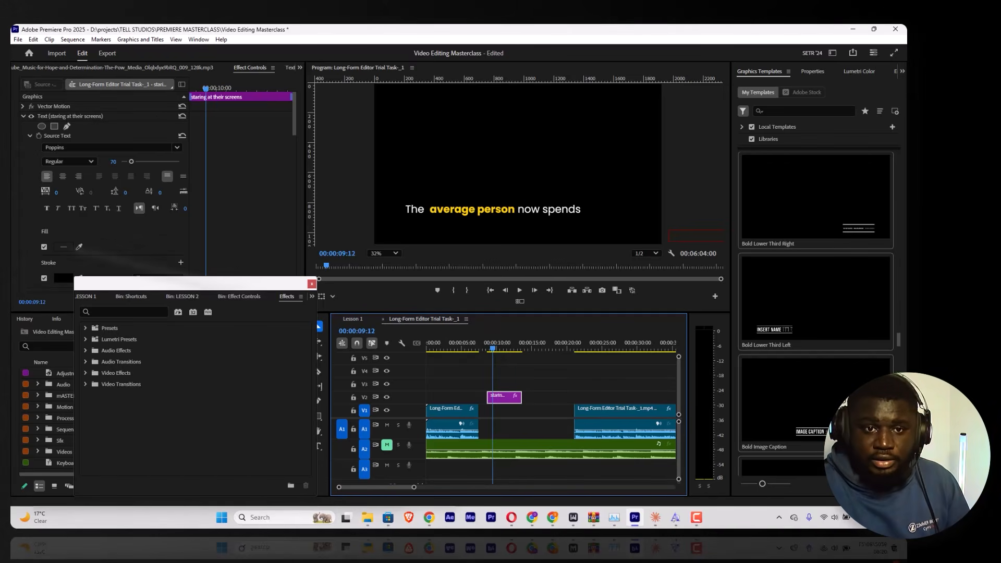
Step: Add the Bold Lower Third Right template on V3 above the end of the first clip and play its animation
left_click_drag(788, 216, 446, 388)
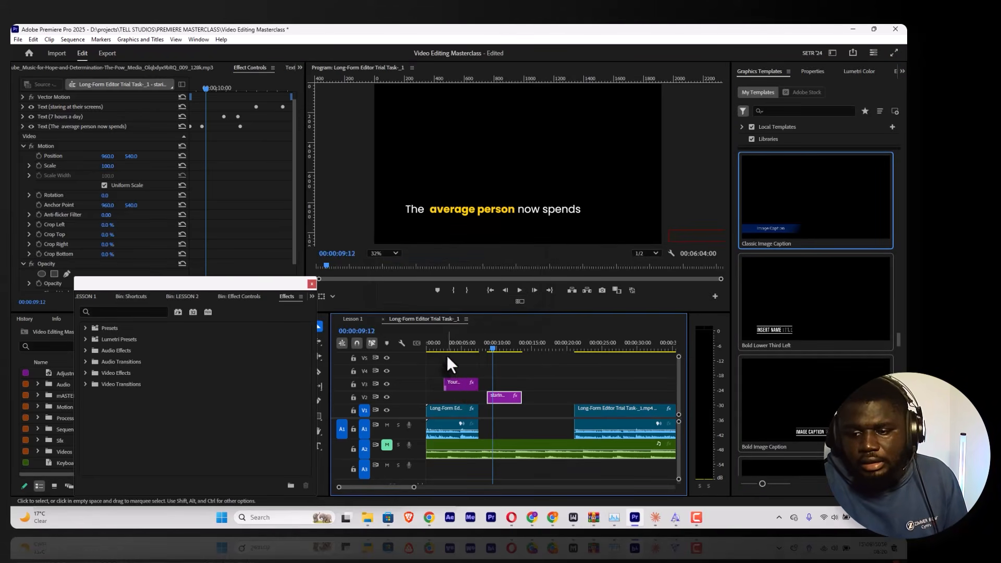
left_click(446, 347)
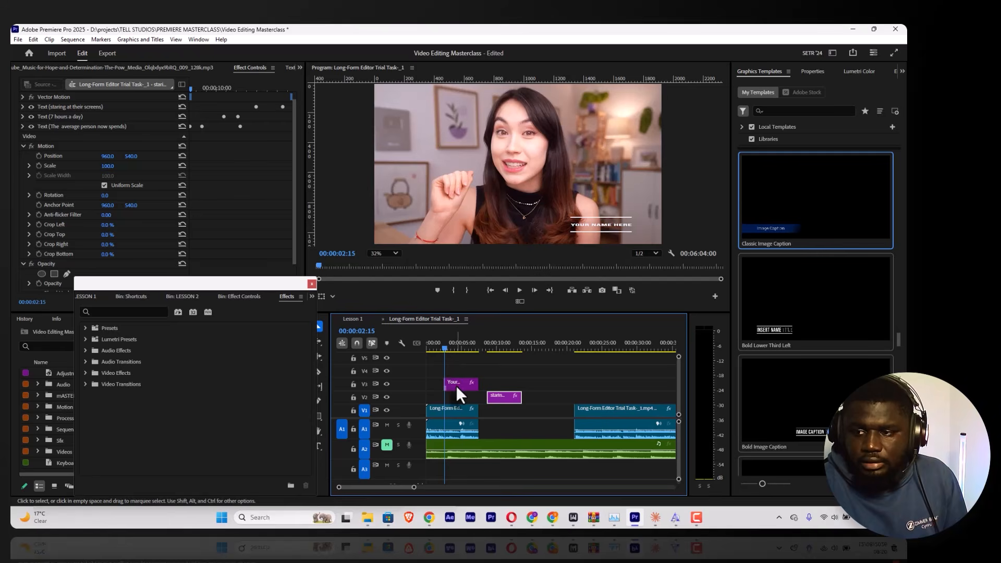
key("space")
left_click(440, 345)
key("space")
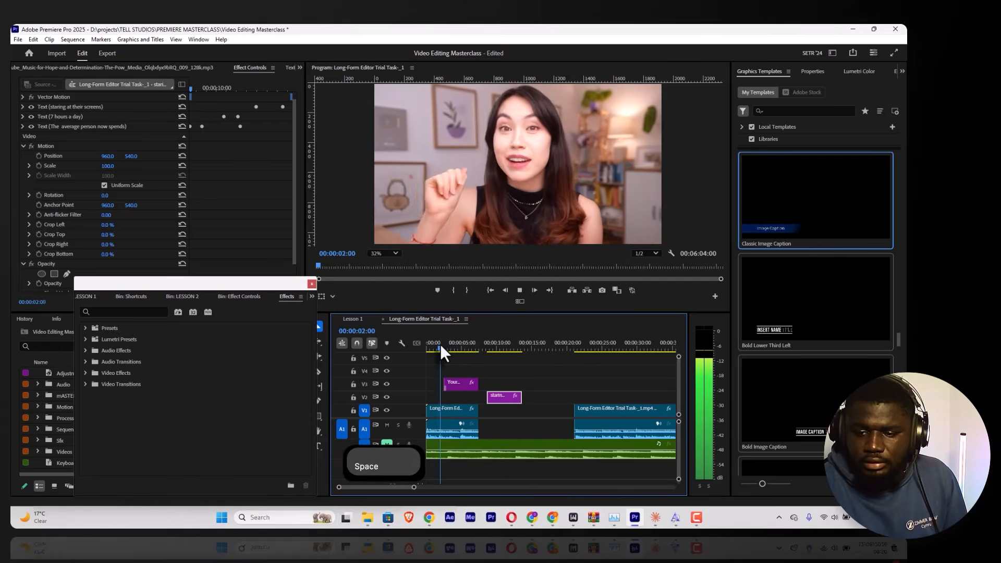
key("space")
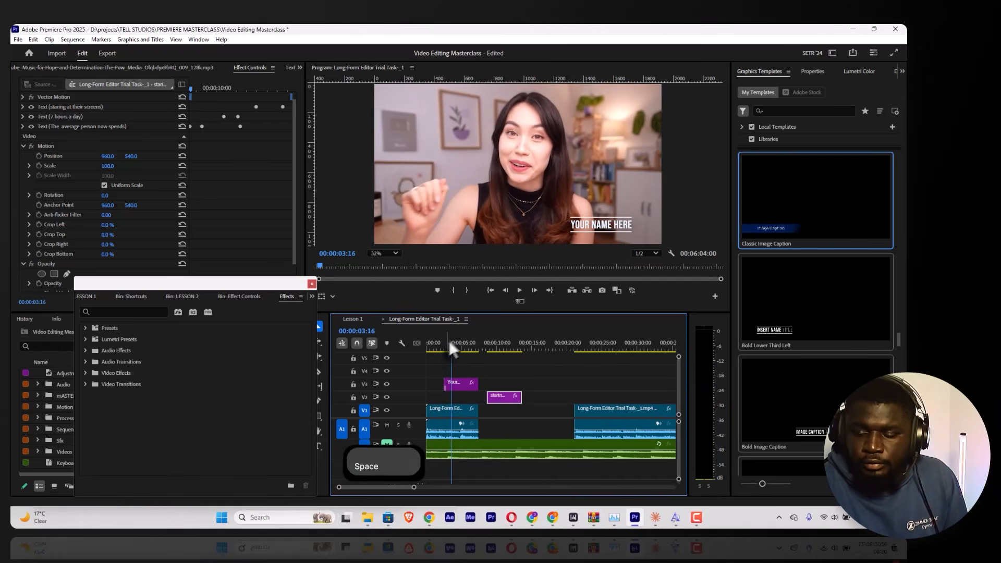
Step: Replay the start of the lower third's animation and select its clip on V3
left_click(447, 343)
left_click_drag(449, 347, 442, 345)
key("space")
key("space")
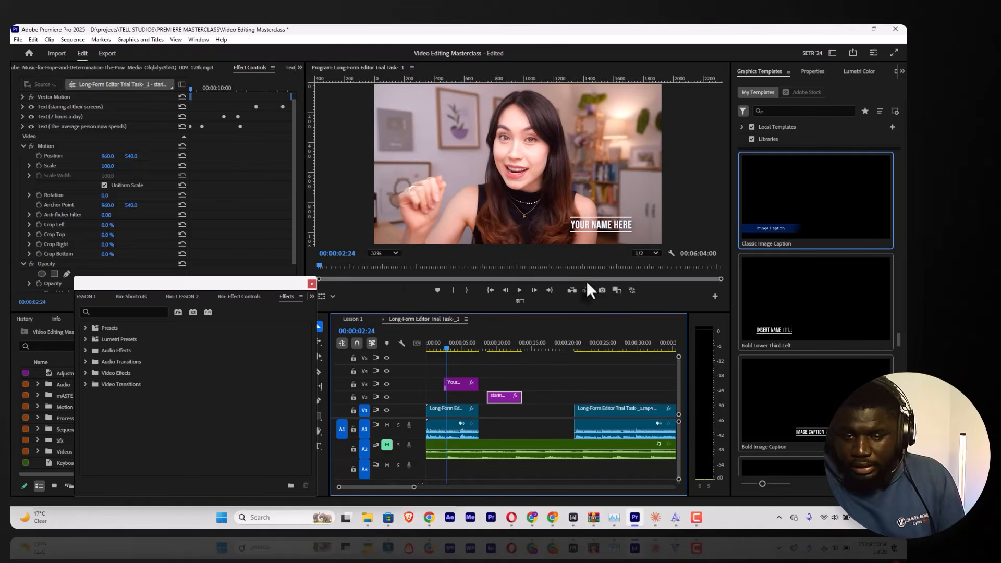
left_click(457, 394)
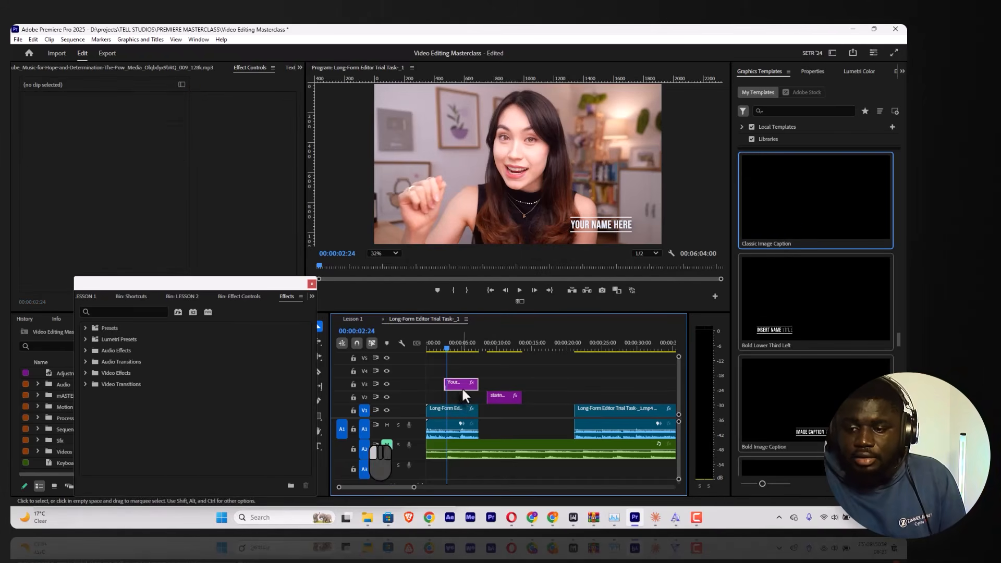
left_click(462, 387)
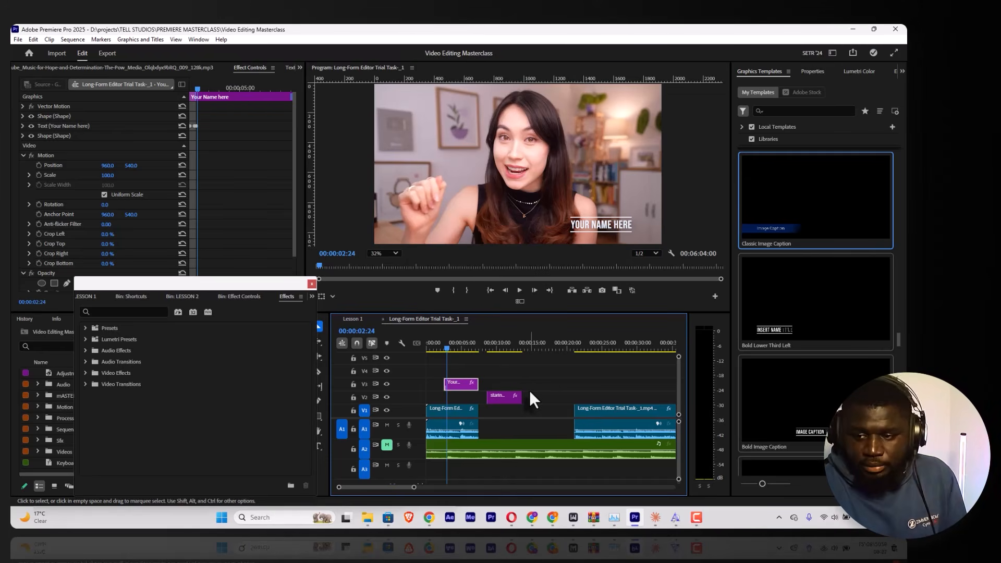
Step: Locate 00:01:02:22 in the second interview clip and move the lower third there on track V2
left_click(572, 341)
key("space")
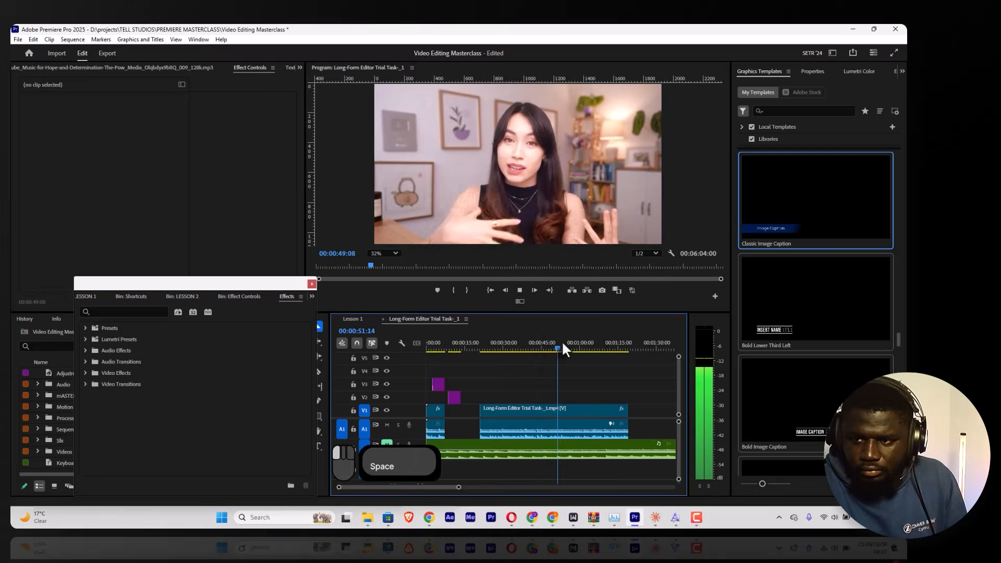
left_click_drag(562, 340, 590, 334)
left_click(586, 337)
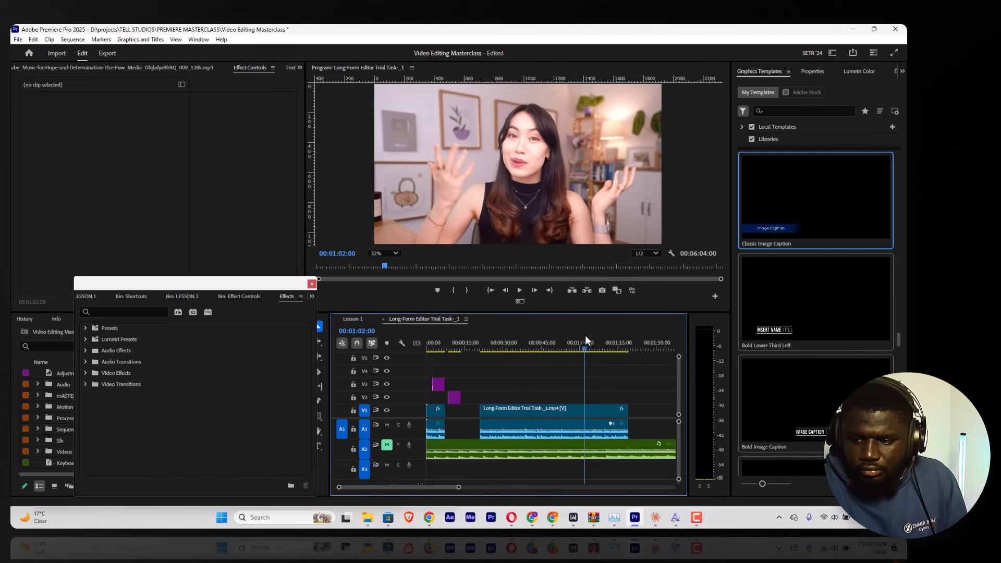
key("space")
key("space")
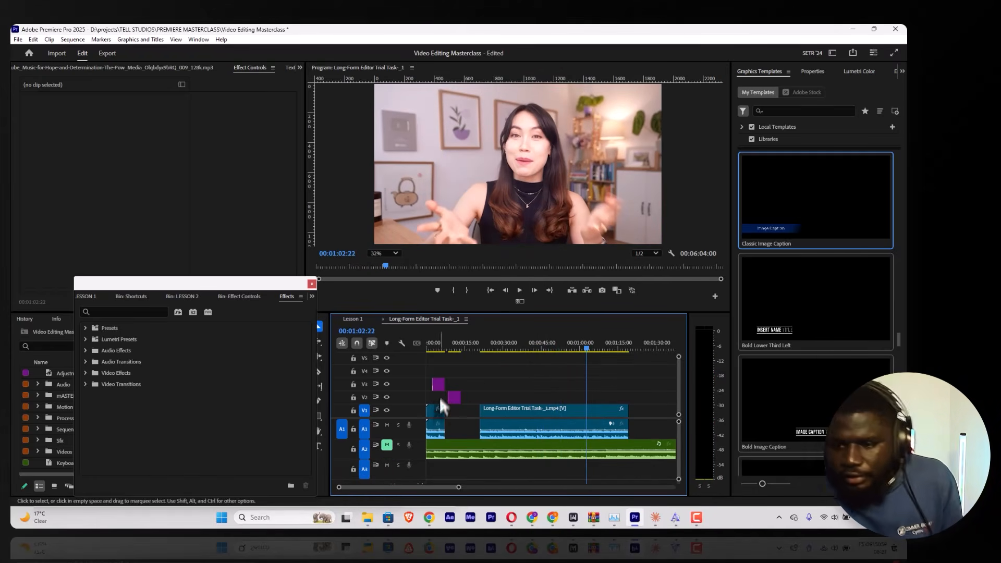
left_click_drag(438, 385, 600, 402)
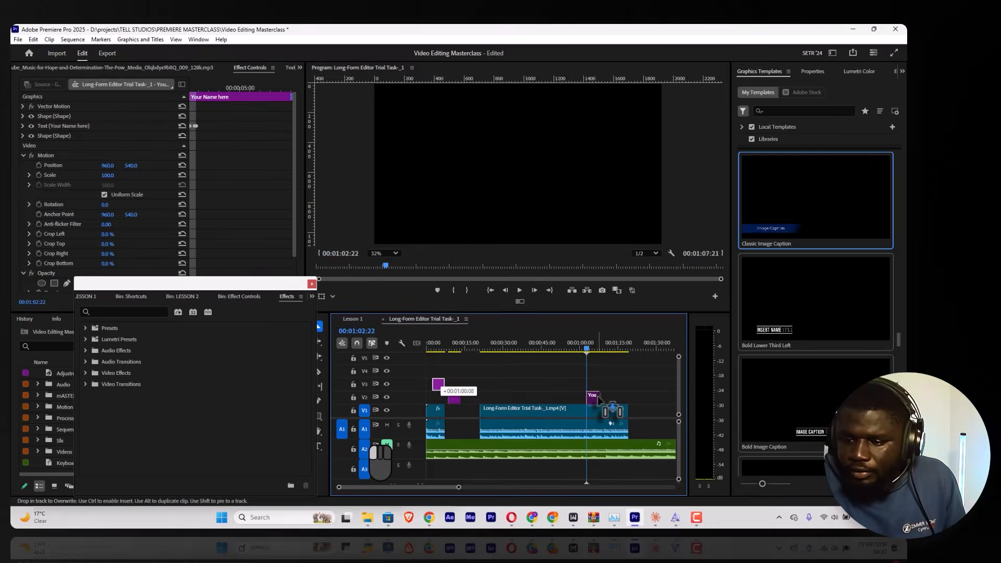
left_click_drag(462, 487, 426, 487)
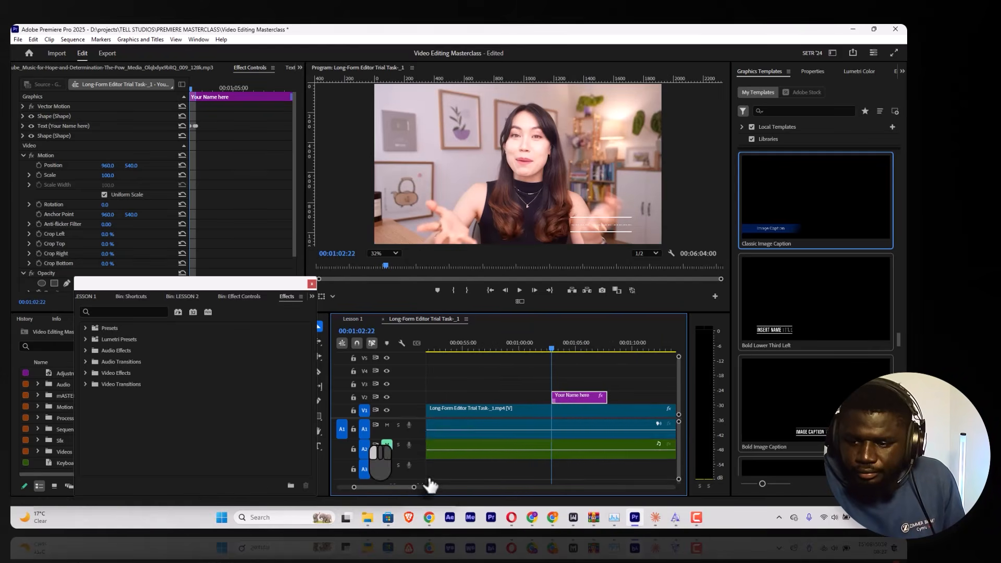
Step: Play the speech before the lower third and shift the graphic earlier so it starts at 00:01:02:07
left_click(528, 345)
key("space")
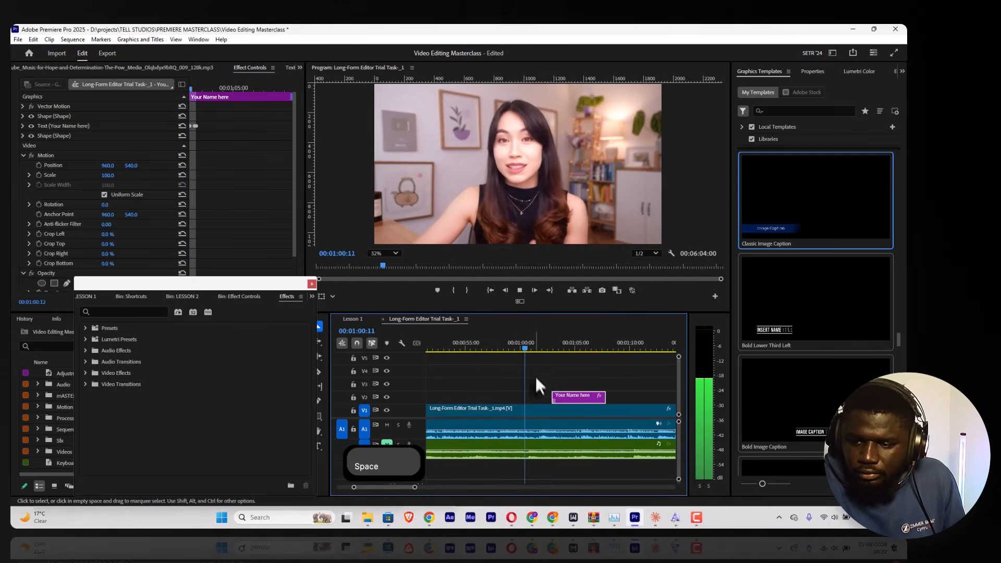
key("space")
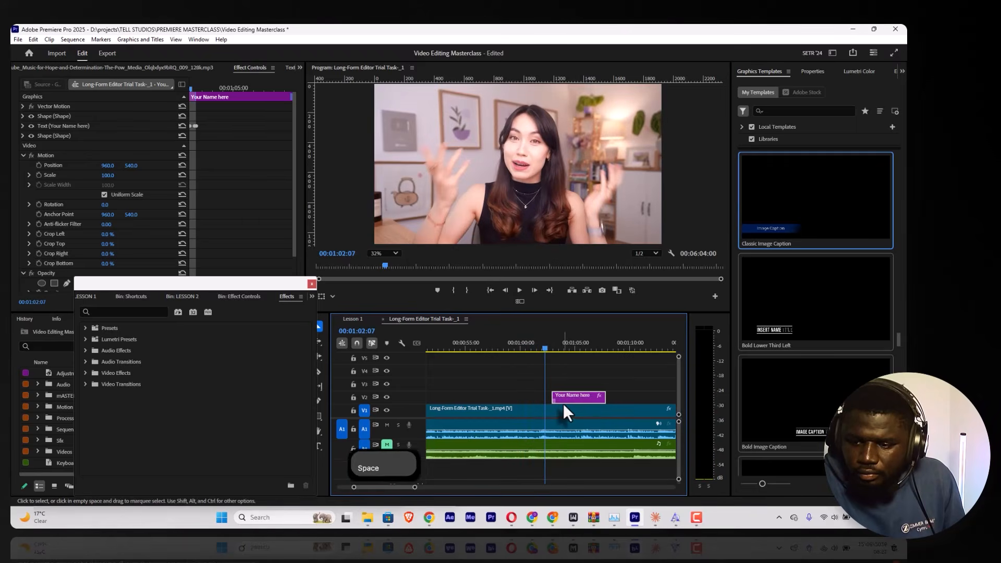
left_click_drag(564, 403, 557, 403)
key("space")
key("space")
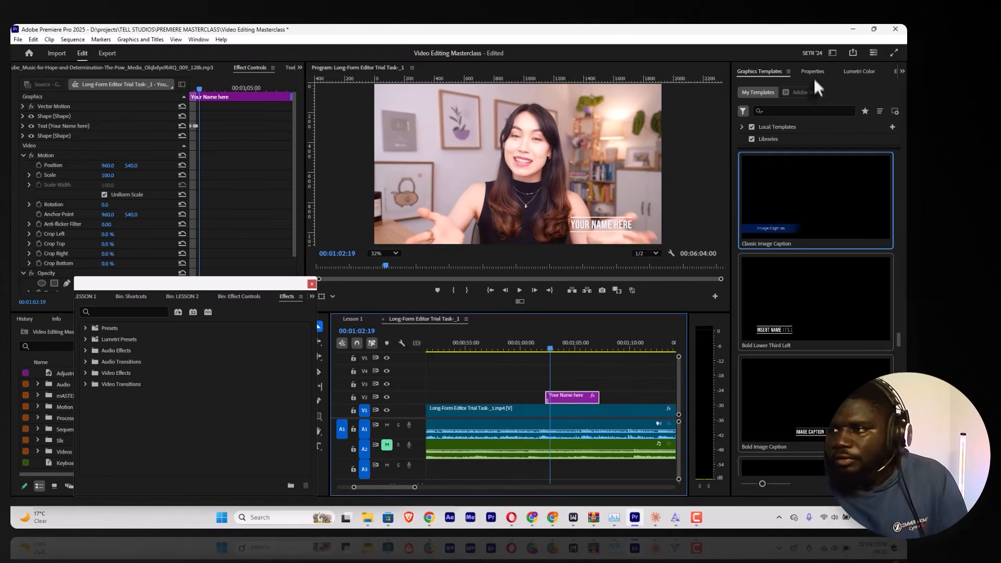
Step: Show the properties and layers of the lower third graphic
left_click(814, 73)
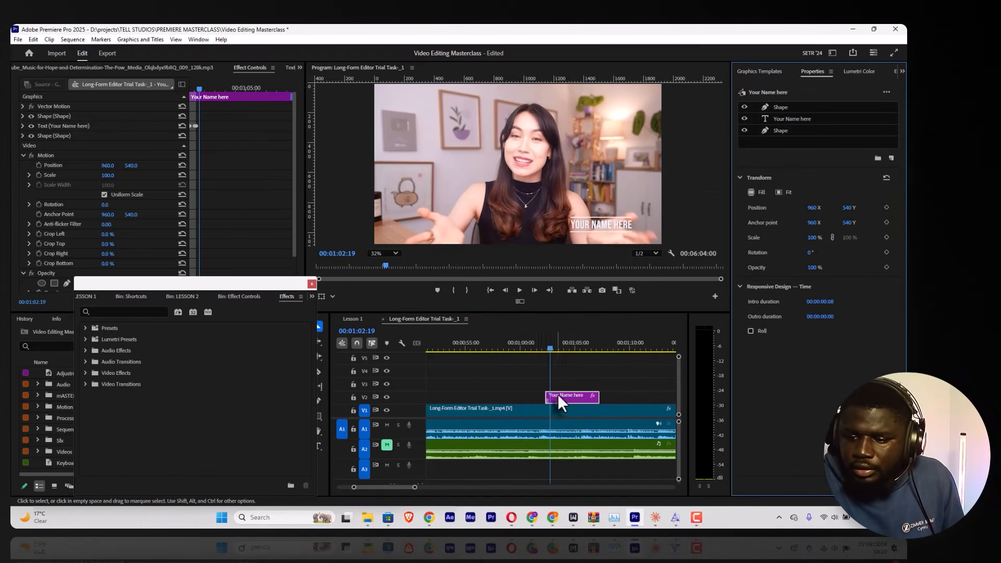
left_click(558, 395)
left_click(565, 378)
left_click(567, 394)
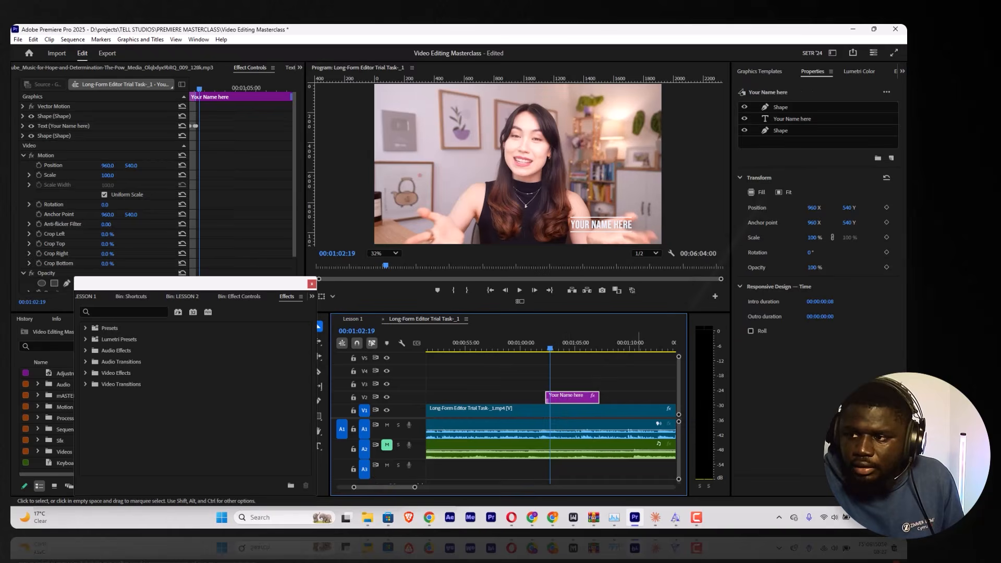
Step: Try stretching the lower third's upper line shape upward into a tall rectangle, and undo the change
left_click(779, 108)
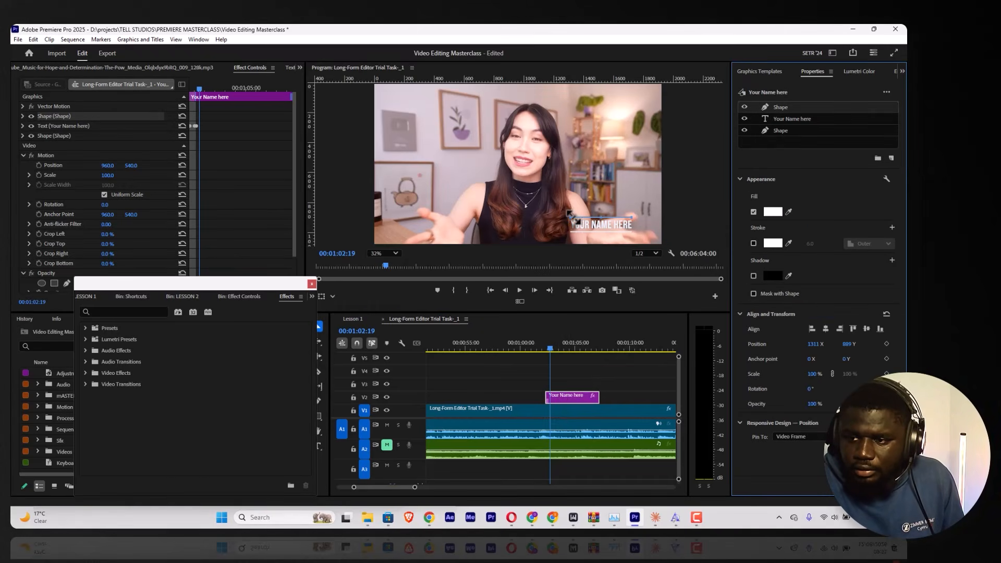
left_click_drag(603, 218, 605, 179)
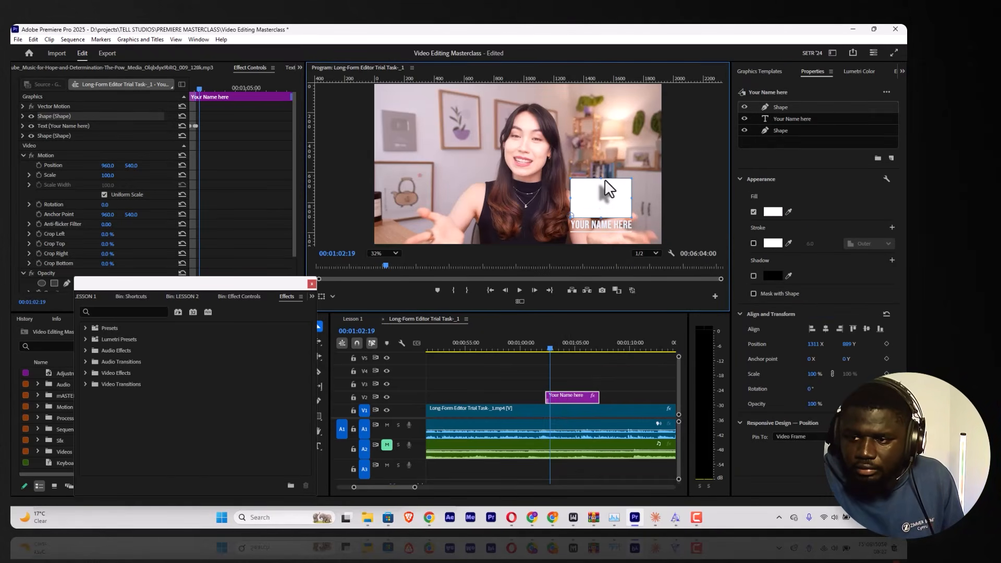
key("ctrl+z")
Step: Replace the lower third's placeholder text with the speaker's first name
left_click(779, 132)
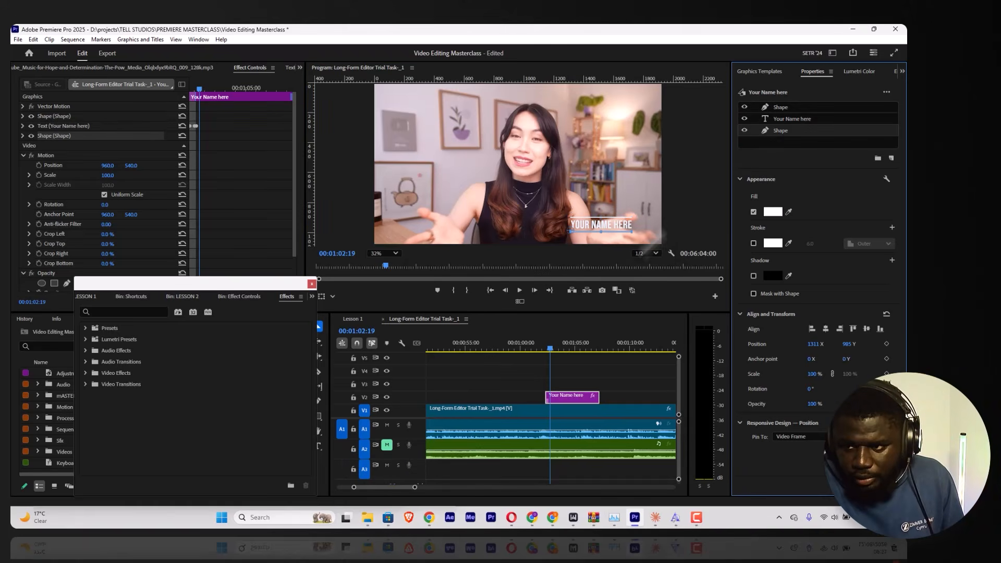
left_click(801, 119)
left_click(792, 193)
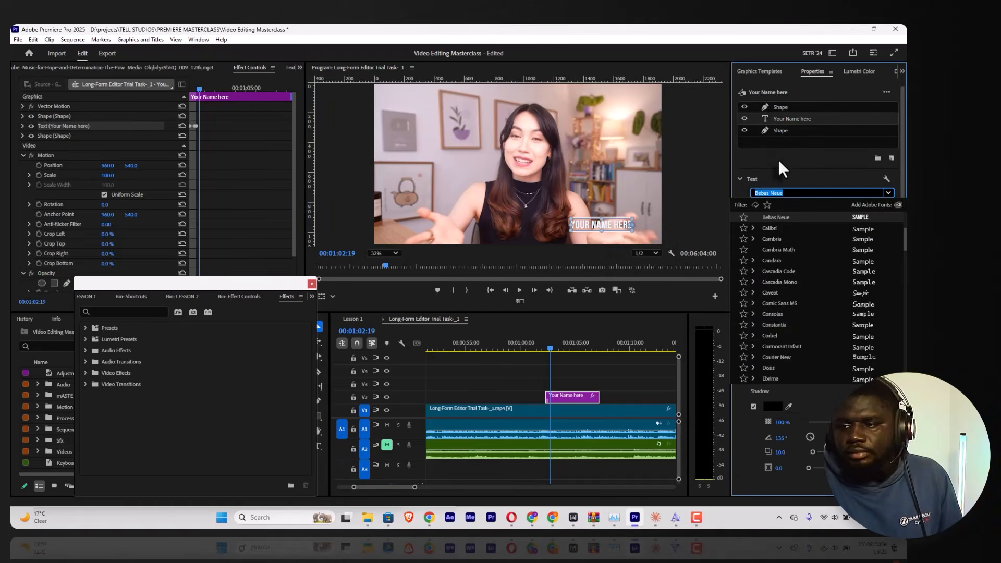
left_click(792, 149)
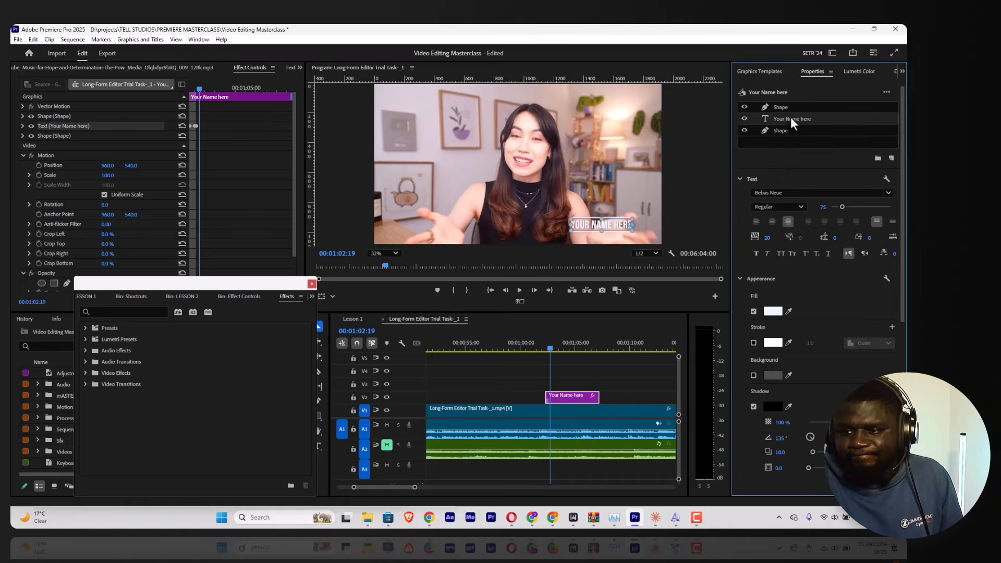
double_click(619, 225)
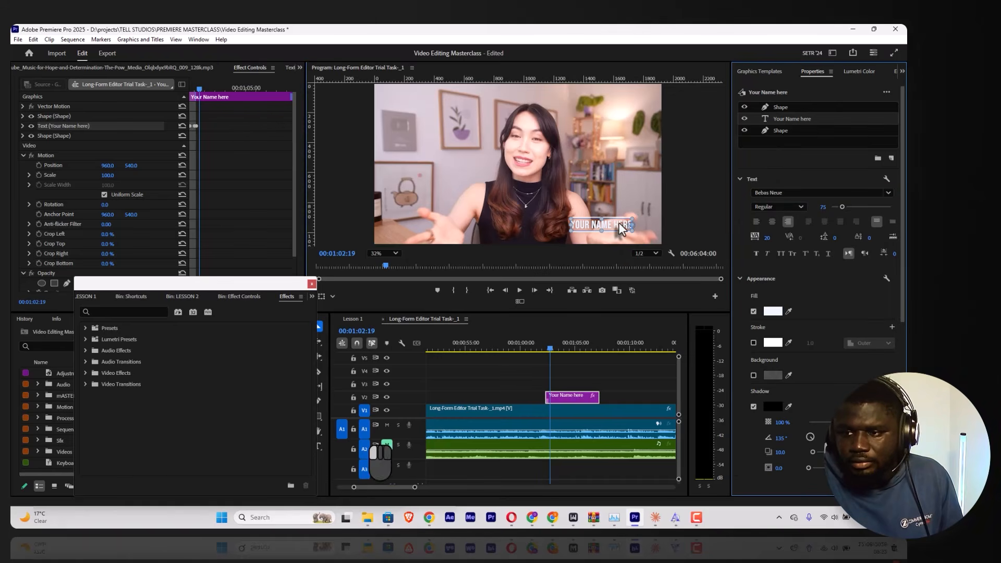
type("zzy")
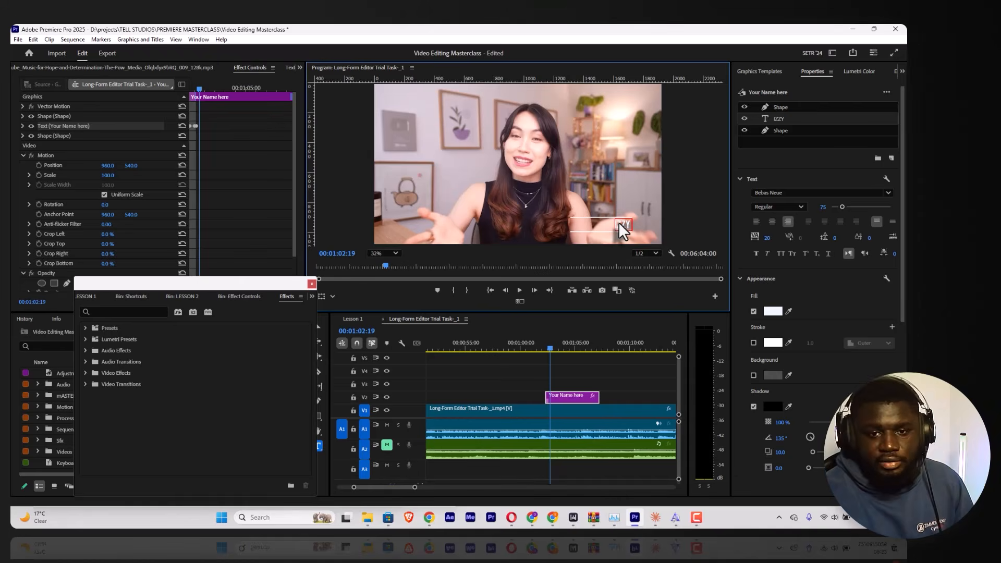
Step: Insert "I'M" before the speaker's first name in the lower third text
key("ctrl+a")
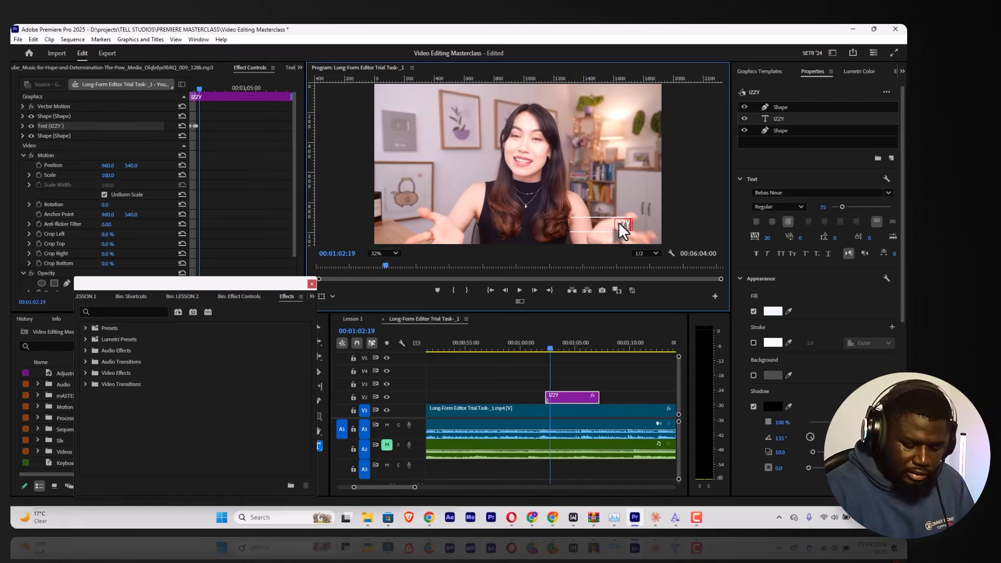
key("Right")
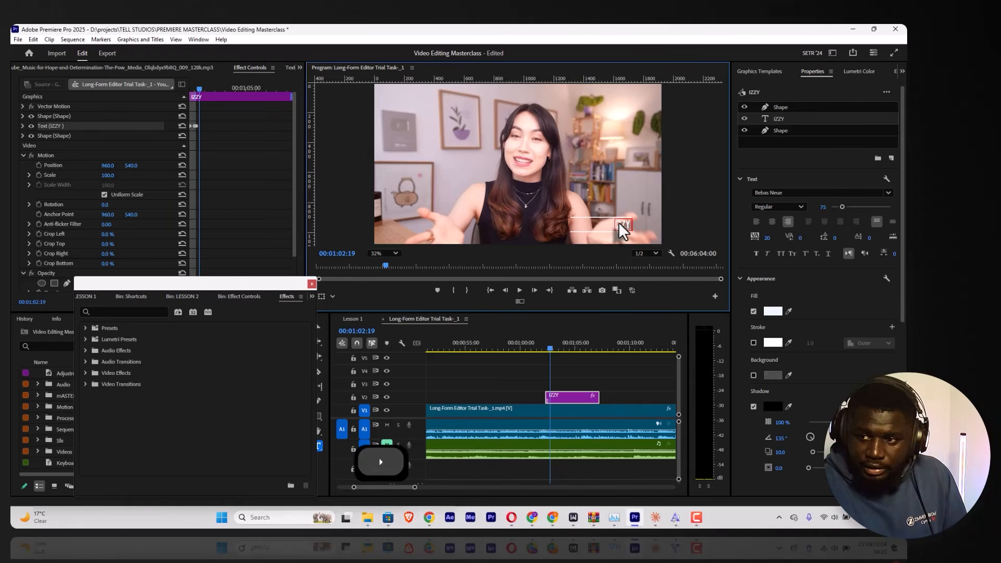
key("ctrl+a")
key("Left")
key("Left")
key("Left")
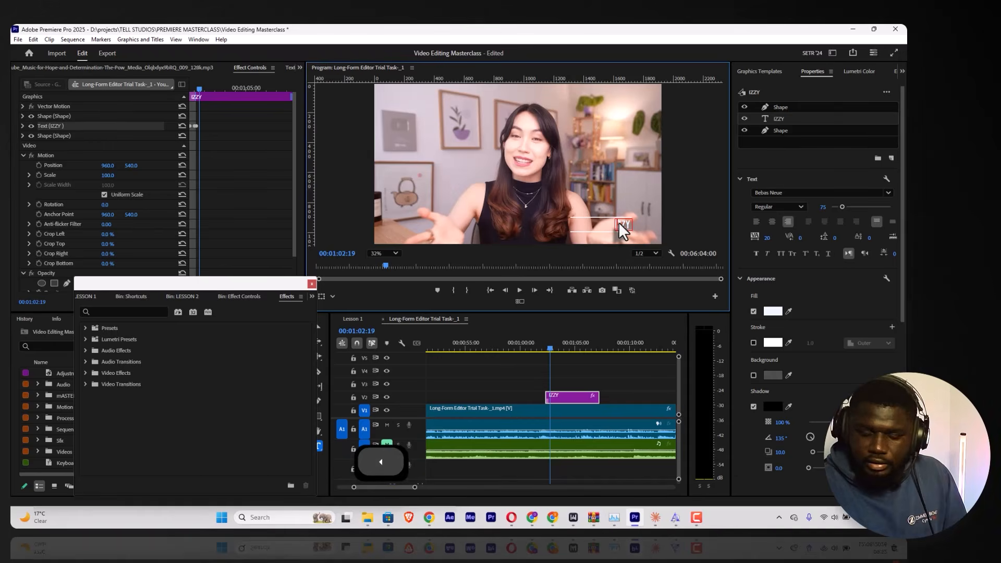
key("Left")
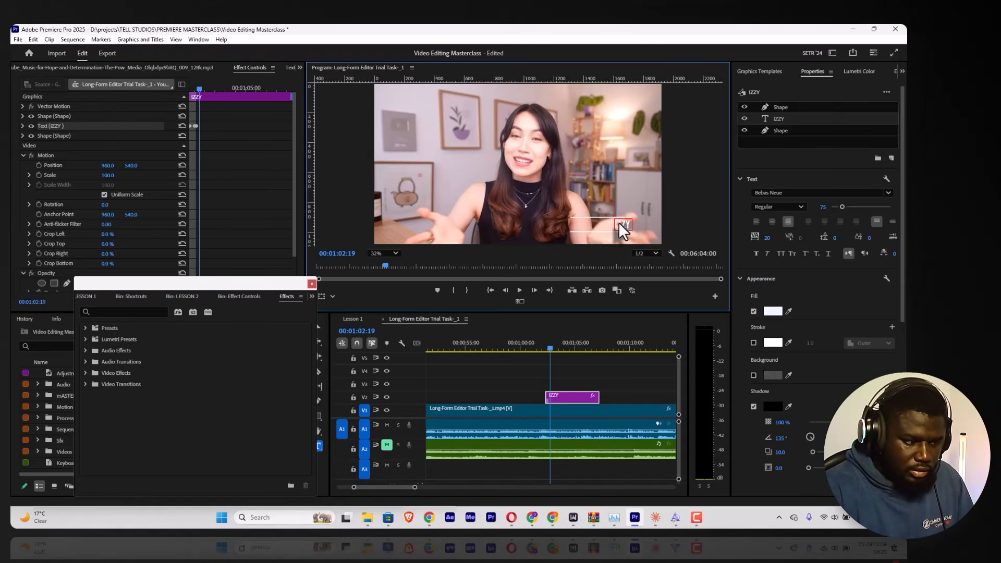
type("I'M")
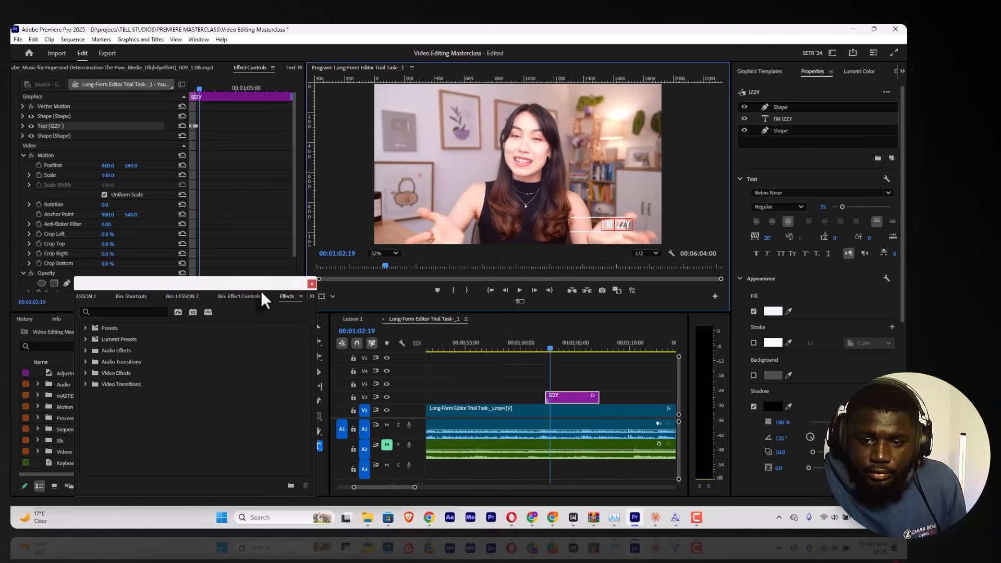
Step: Move the floating Effects panel off the tools and use the Selection tool to centre the title between its two lines
left_click(213, 284)
left_click_drag(261, 284, 200, 272)
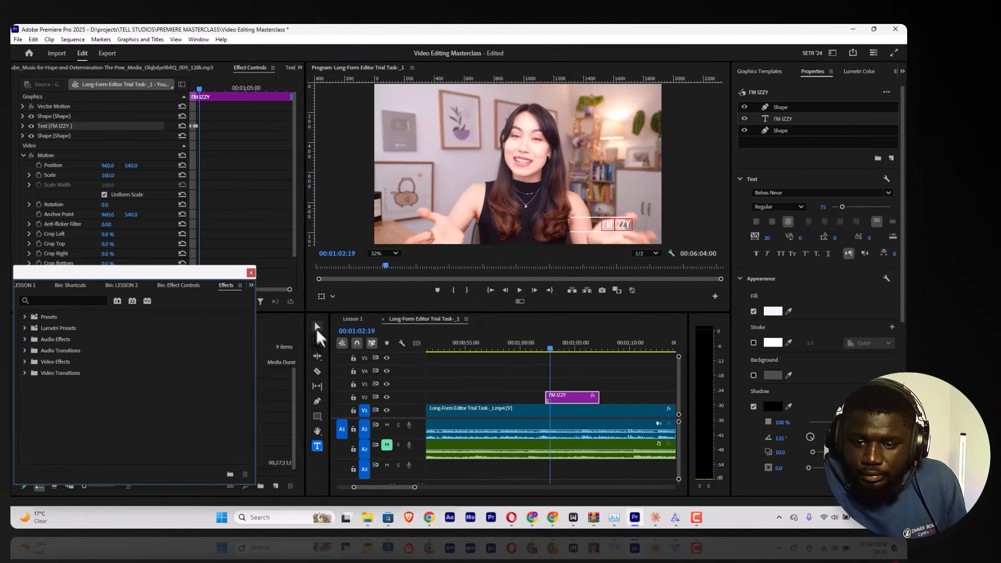
left_click(317, 327)
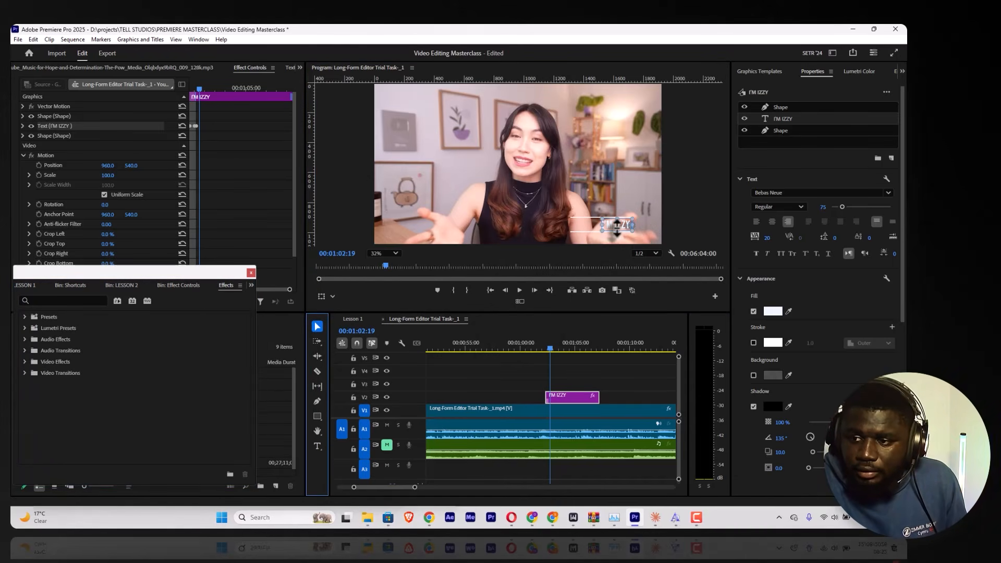
left_click_drag(620, 225, 608, 225)
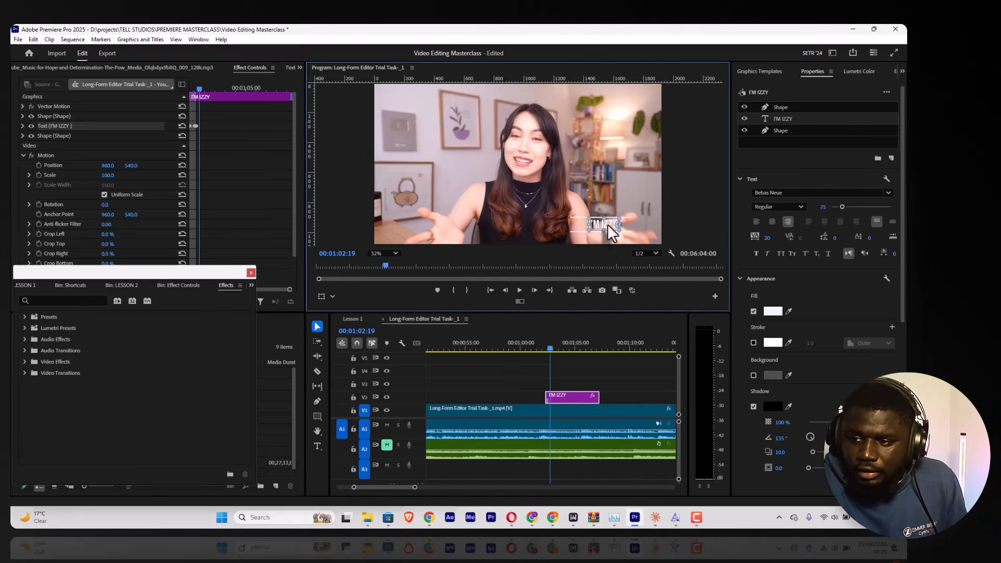
Step: Set the title's font size to 76 and change its font to Poppins Regular
left_click(825, 207)
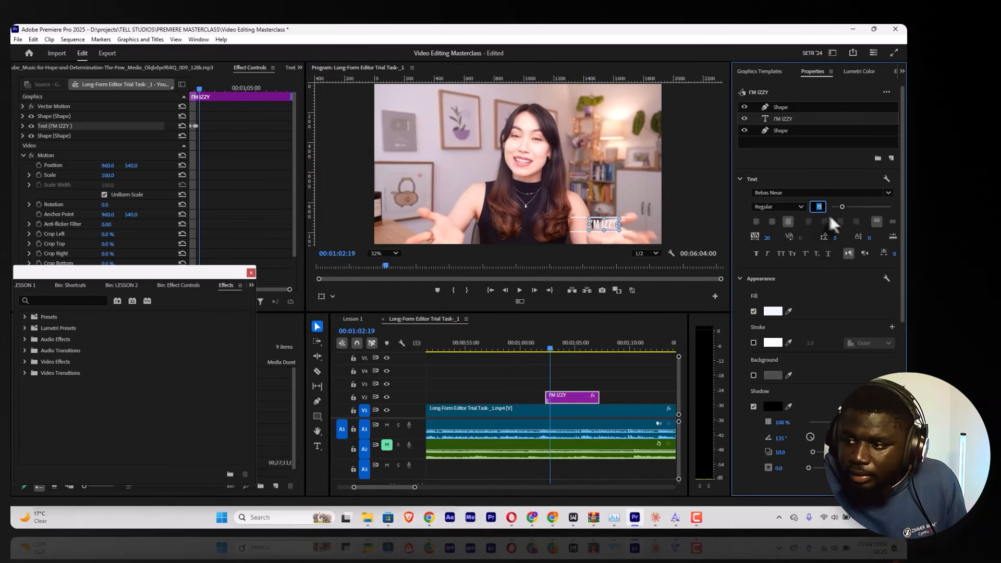
mouse_move(825, 215)
left_mouse_down()
mouse_move(834, 214)
mouse_move(821, 206)
left_mouse_up()
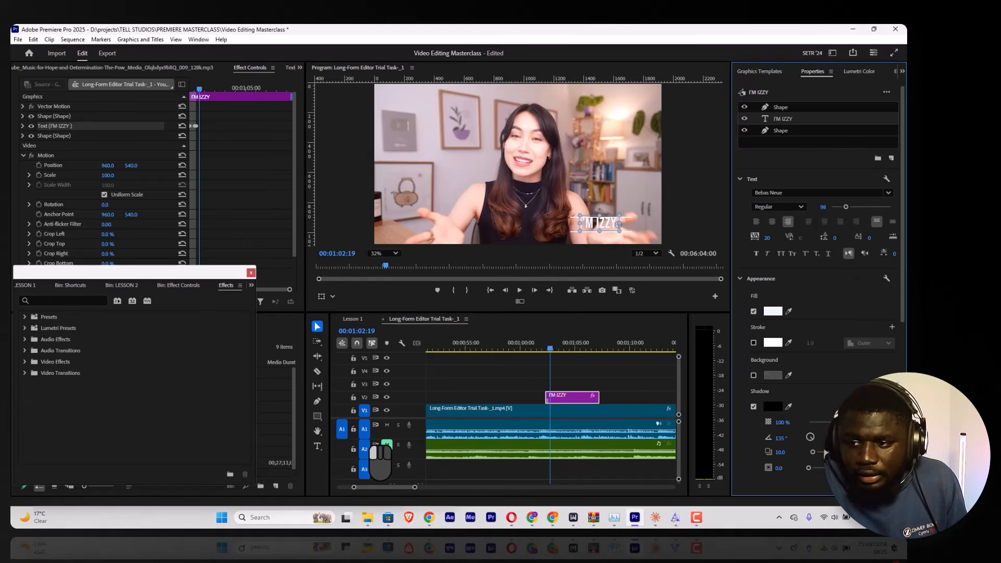
left_click(782, 208)
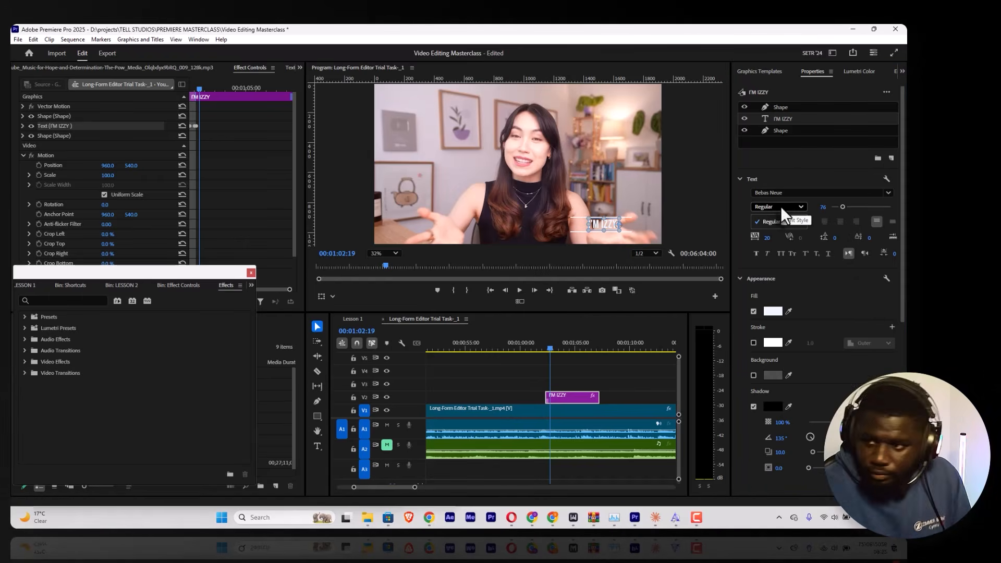
left_click(797, 192)
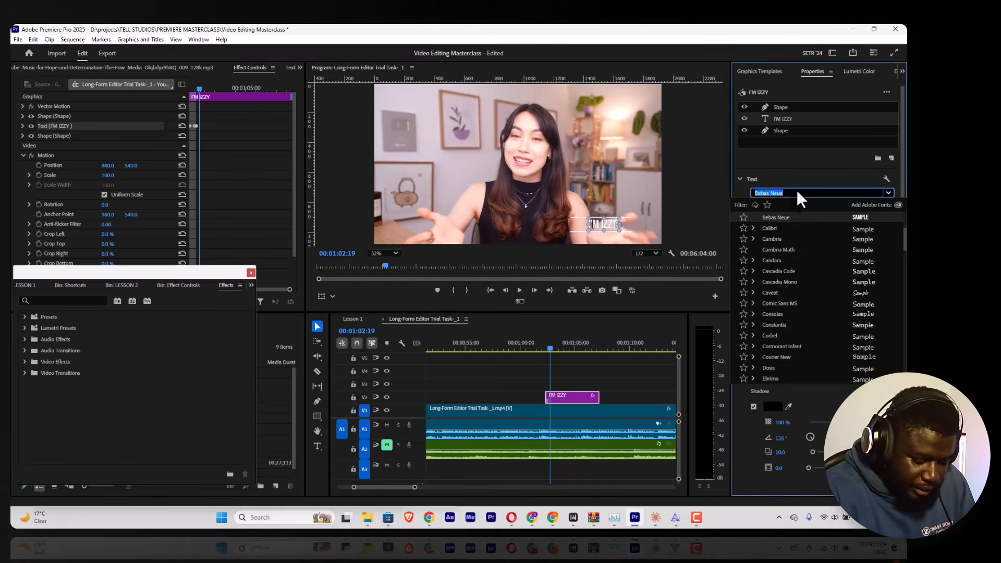
type("POP")
key("BackSpace")
type("PP")
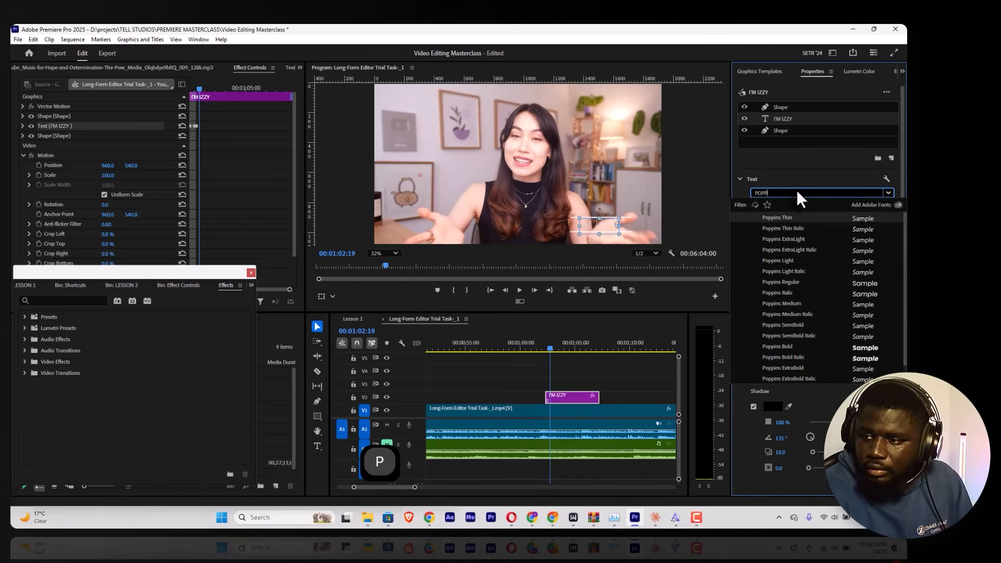
left_click(794, 281)
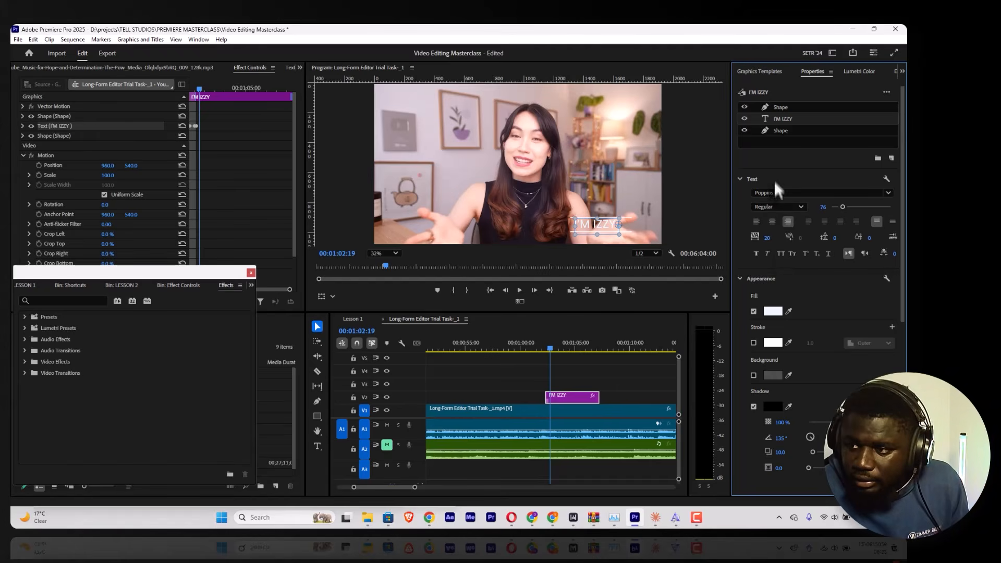
Step: Preview the title, and retype it in mixed case as "I'm" followed by the speaker's first name
double_click(786, 119)
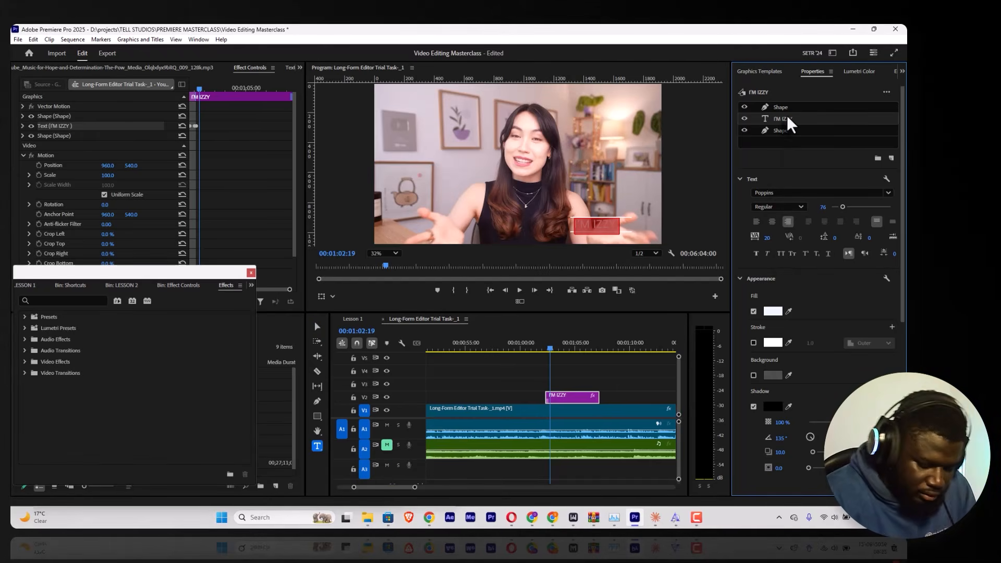
key("space")
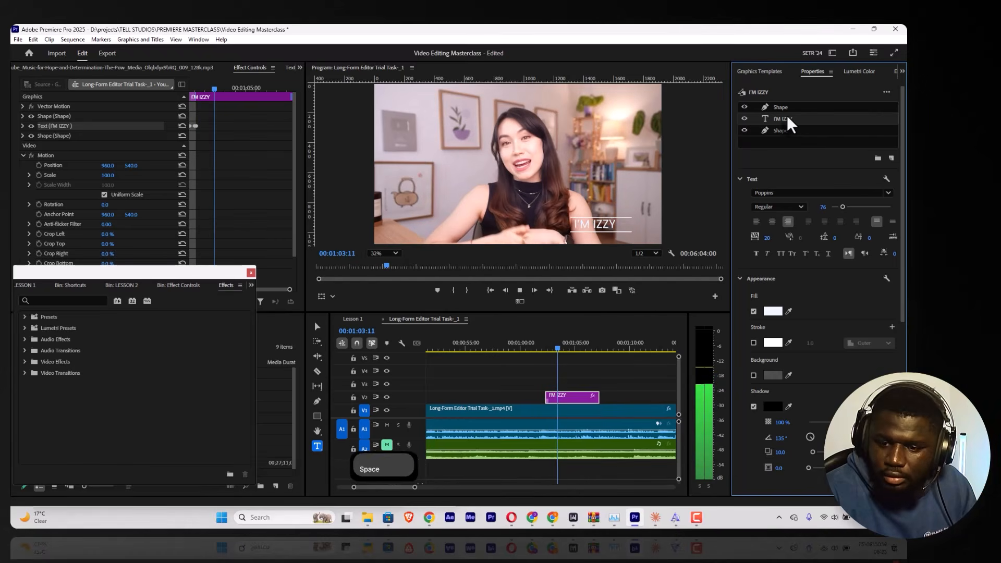
key("space")
left_click(602, 227)
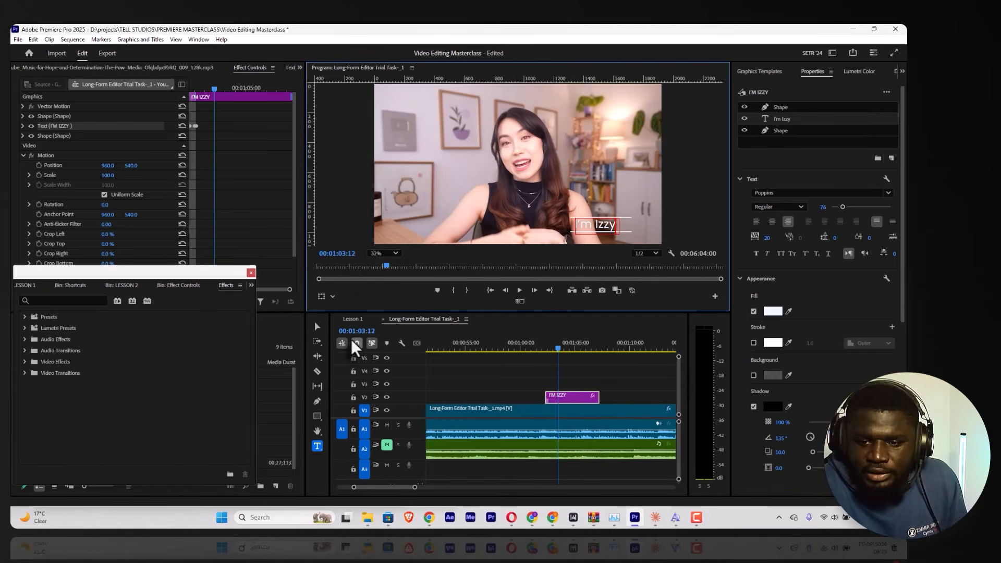
left_click(318, 328)
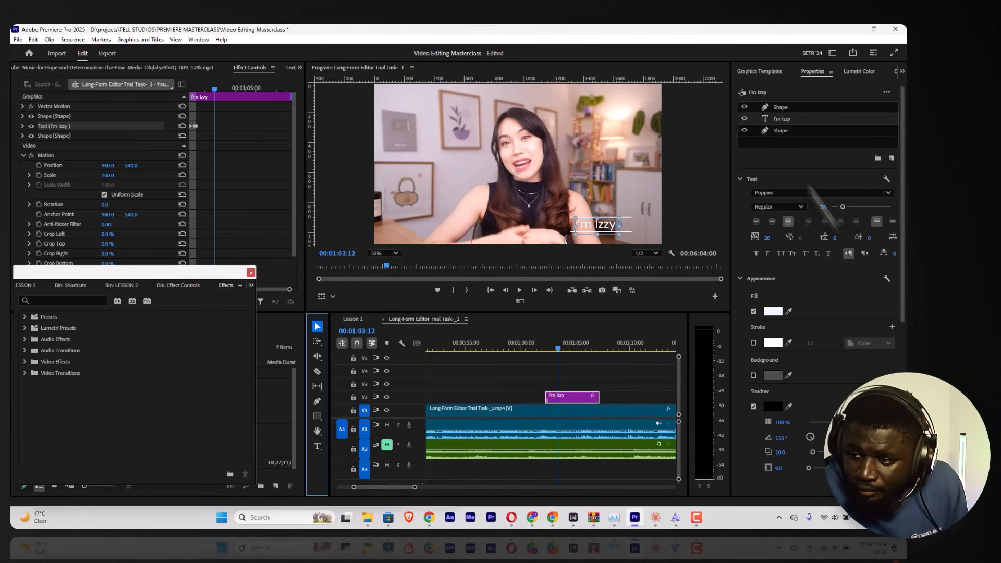
Step: Set the title's font style to Bold and re-centre the text between the two lines
left_click(791, 206)
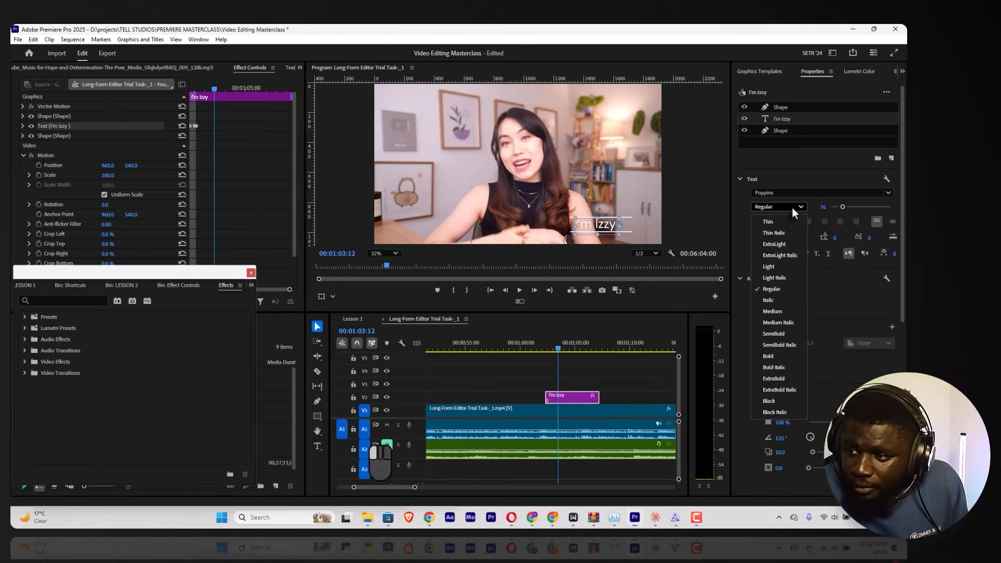
left_click(776, 290)
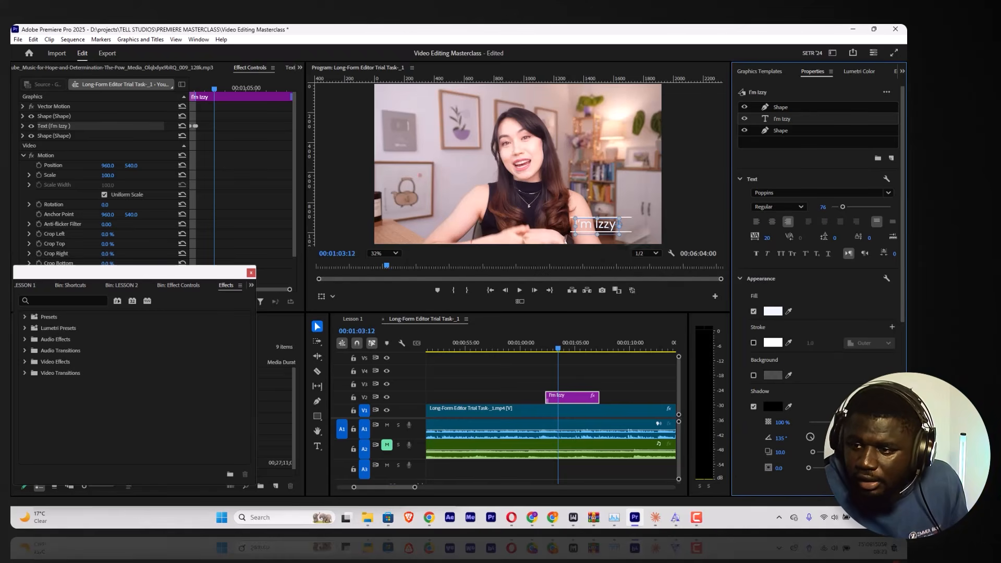
left_click(629, 225)
left_click(605, 224)
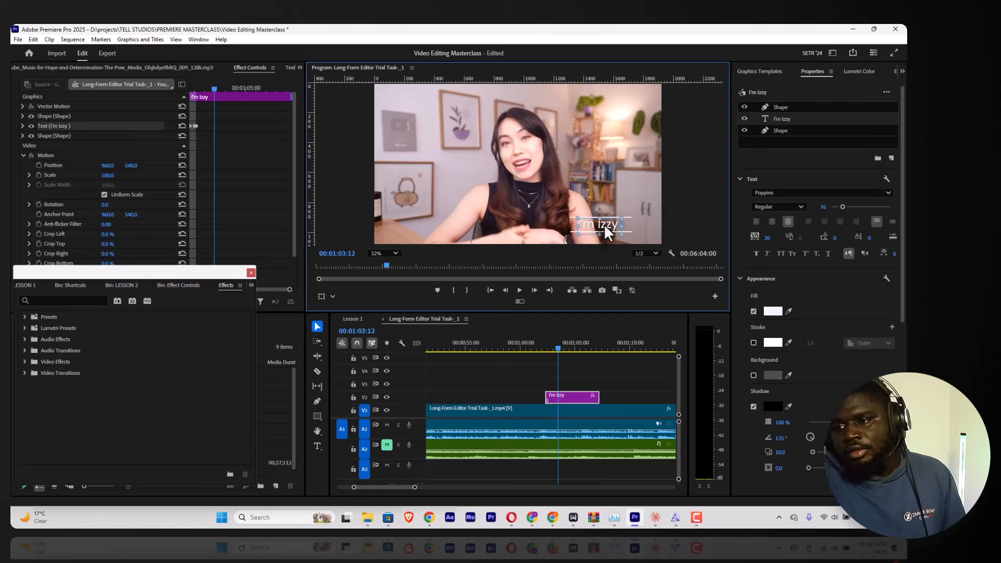
left_click(784, 206)
left_click(770, 356)
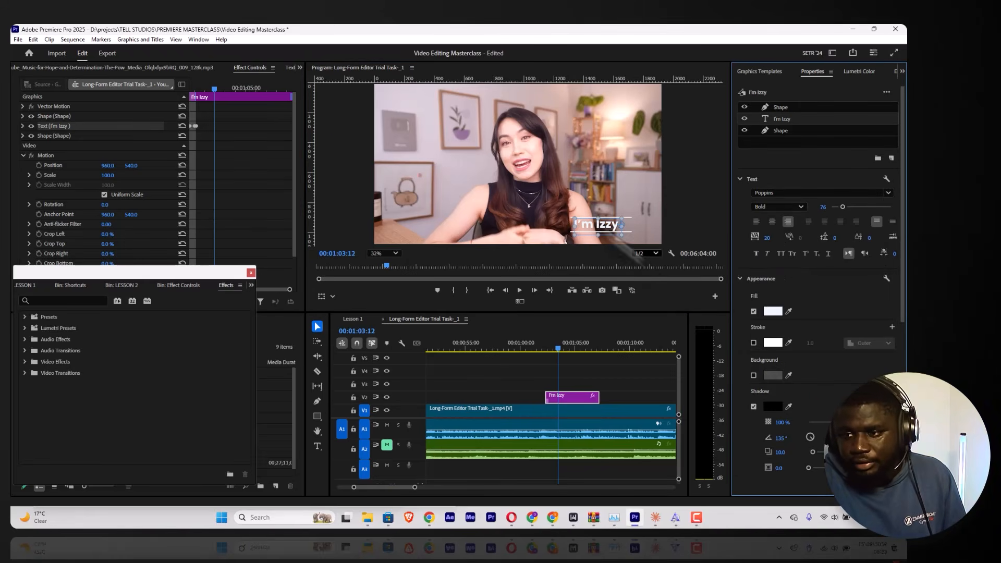
left_click_drag(603, 229, 605, 227)
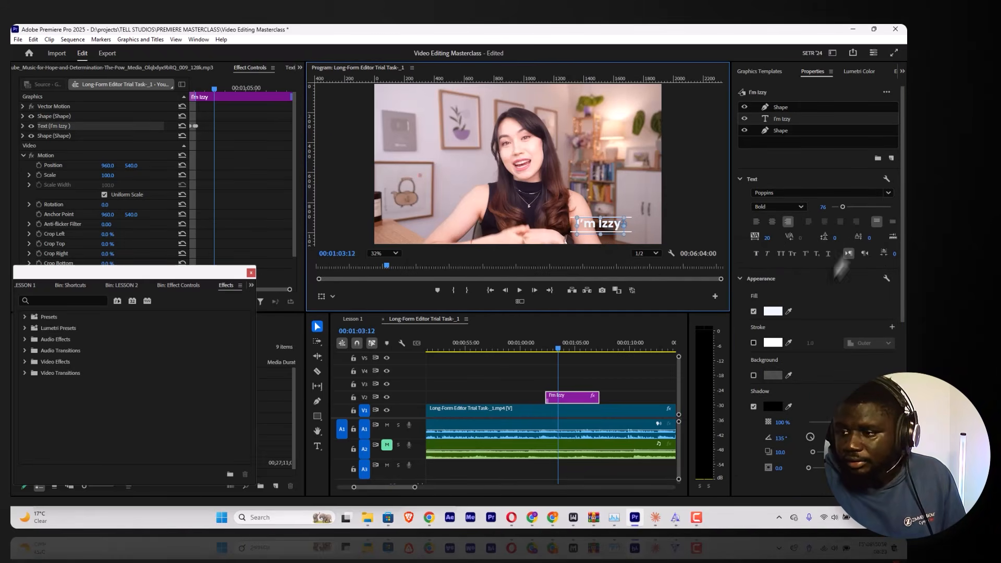
Step: Try All Caps on the title, turn it off again and play back the lower third
left_click(780, 254)
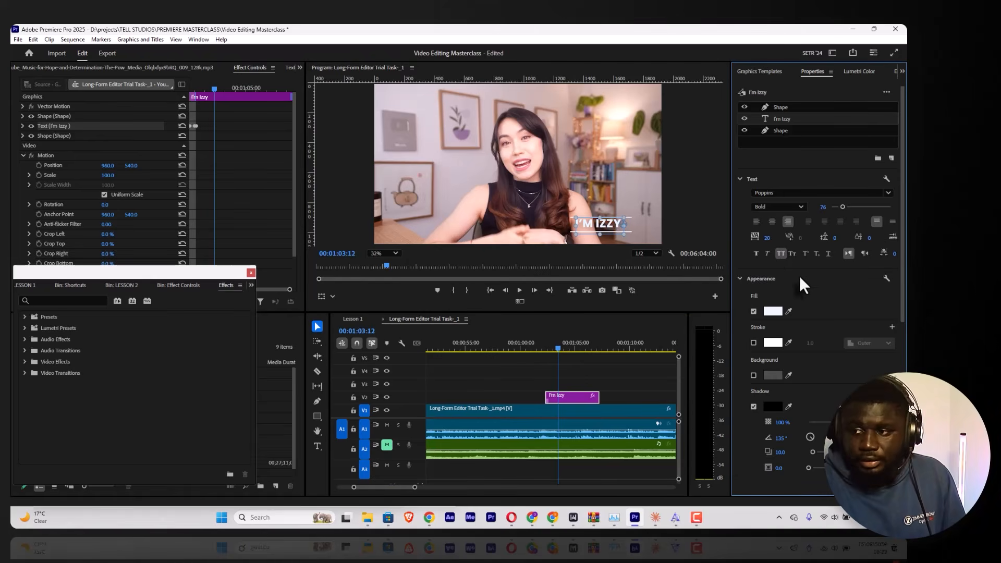
left_click(781, 254)
left_click(548, 343)
key("space")
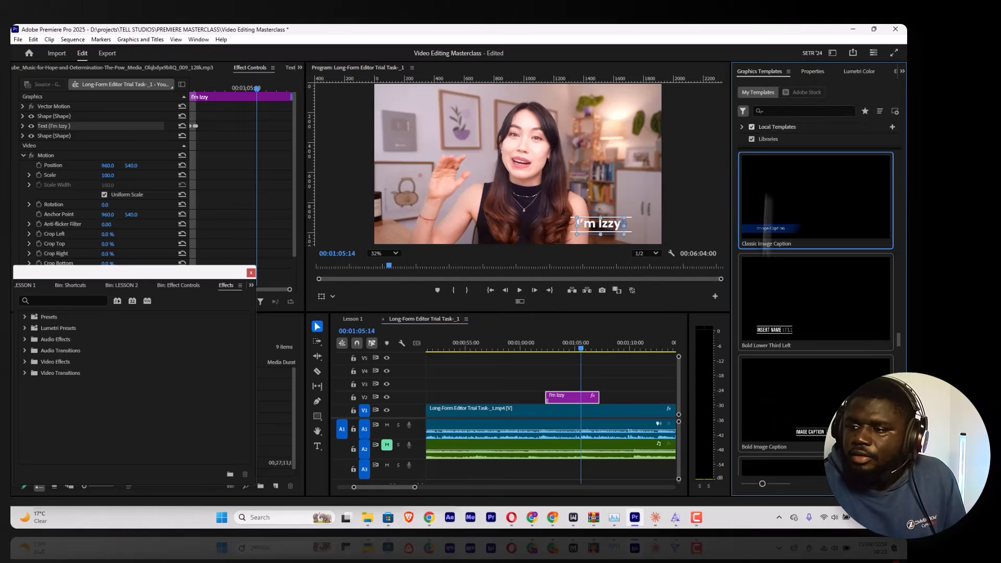
Step: Add the Angled Lower Third template on track V3 directly above the existing title clip
scroll(772, 289, "down", 6)
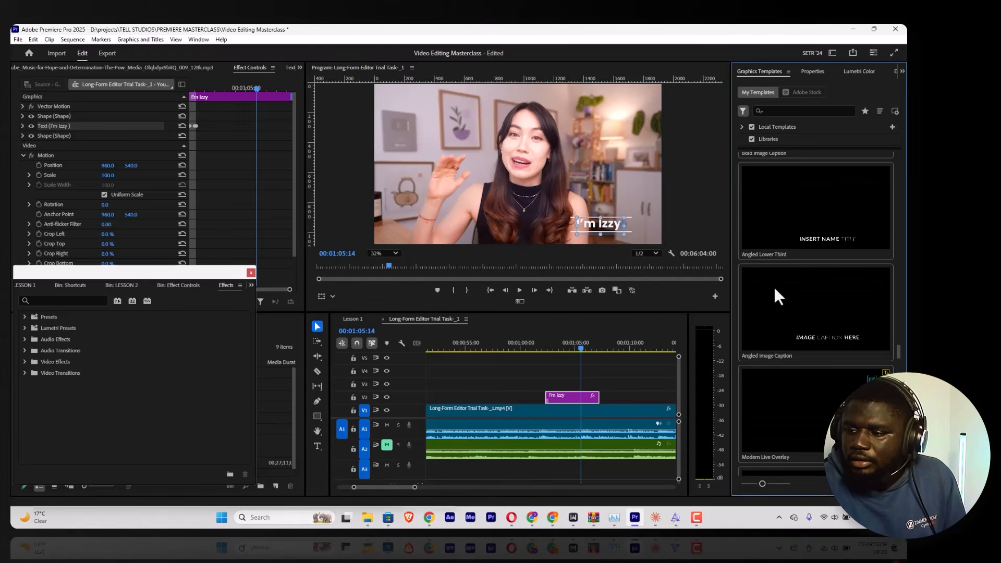
left_click_drag(807, 258, 554, 384)
key("Up")
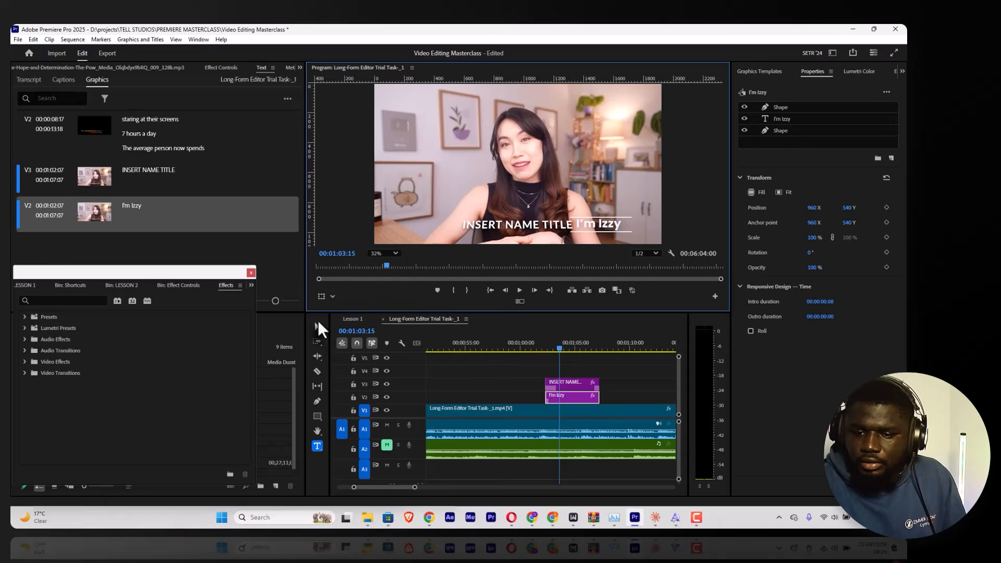
Step: Hide track V3 to copy the text of the V2 title, and save the project
left_click(317, 326)
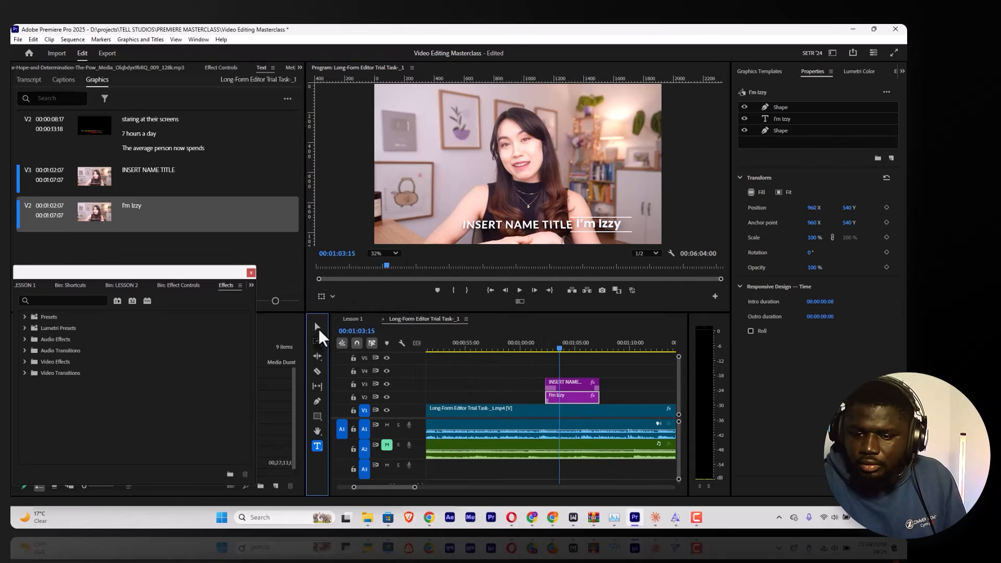
left_click(317, 326)
left_click(386, 384)
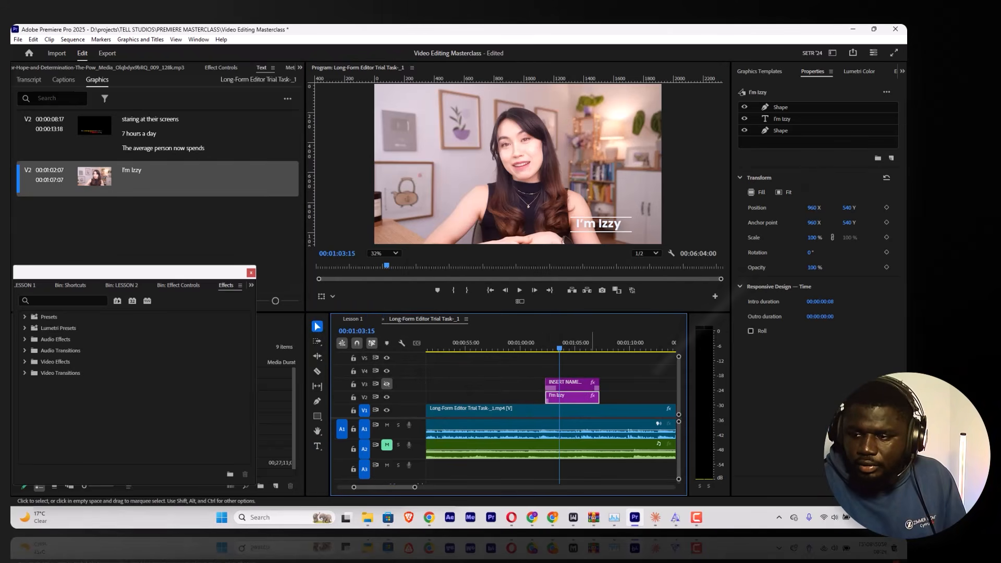
left_click(783, 119)
double_click(598, 224)
key("ctrl+c")
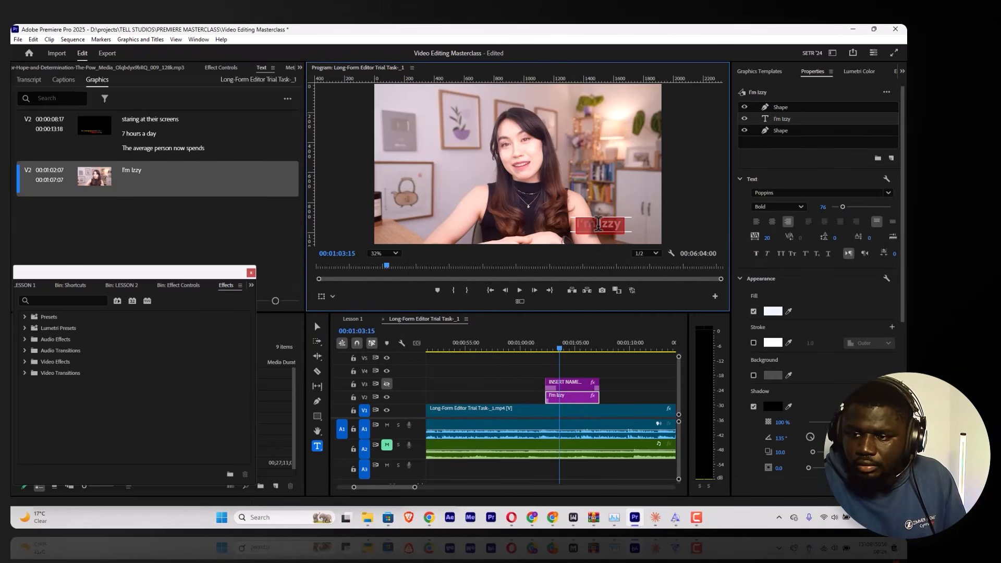
key("ctrl+s")
left_click(316, 325)
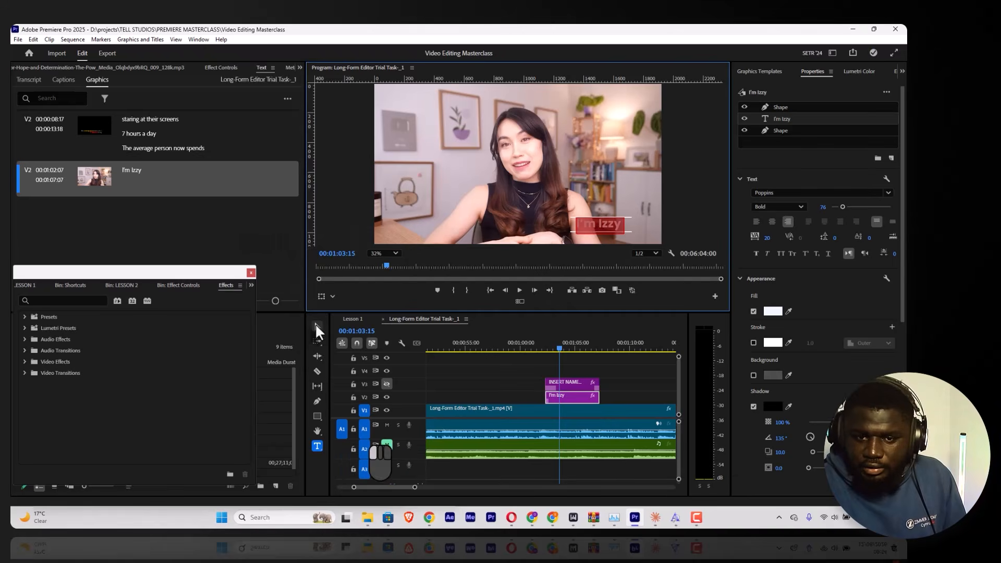
Step: Hide track V2, show track V3 and play back the Angled Lower Third's intro
left_click(387, 397)
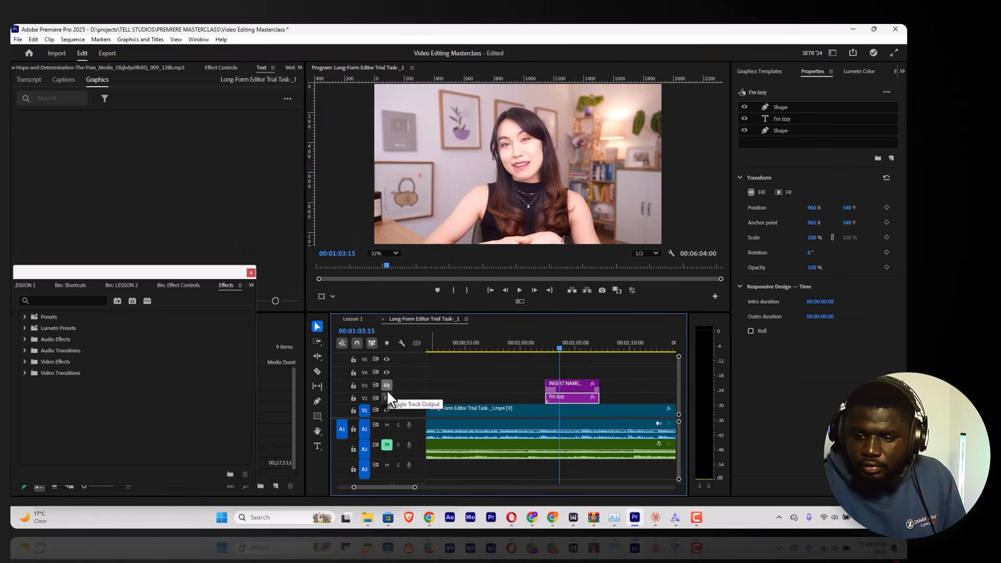
left_click(387, 387)
left_click(555, 348)
key("space")
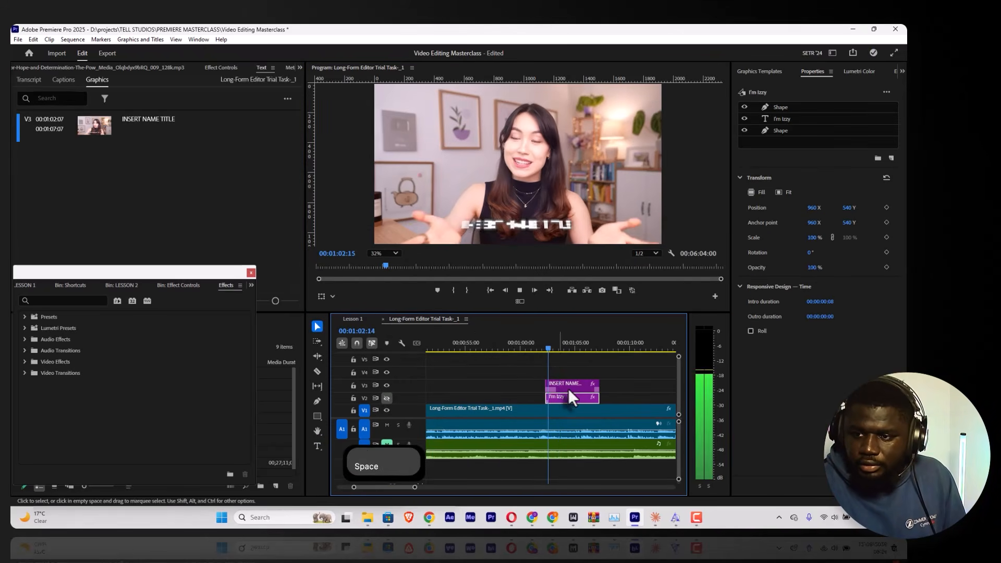
key("space")
Step: Replace the "INSERT NAME TITLE" placeholder in the V3 graphic with the copied title text
left_click(568, 389)
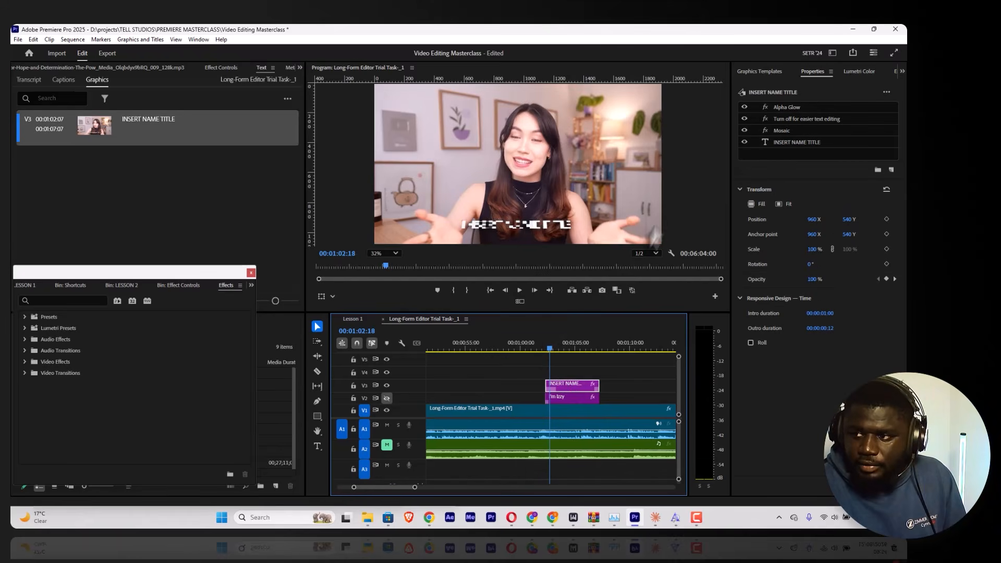
left_click(537, 338)
key("space")
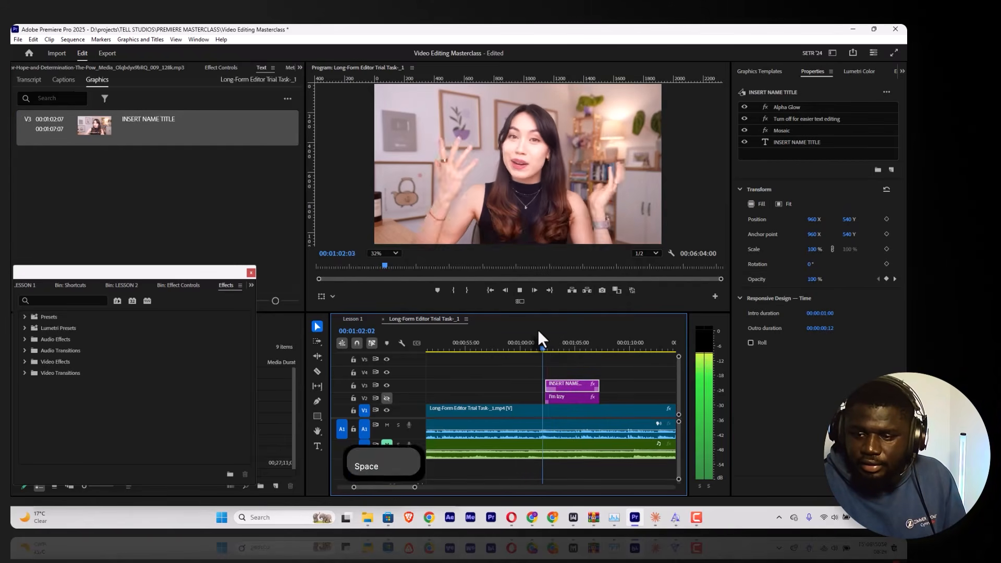
key("space")
double_click(810, 143)
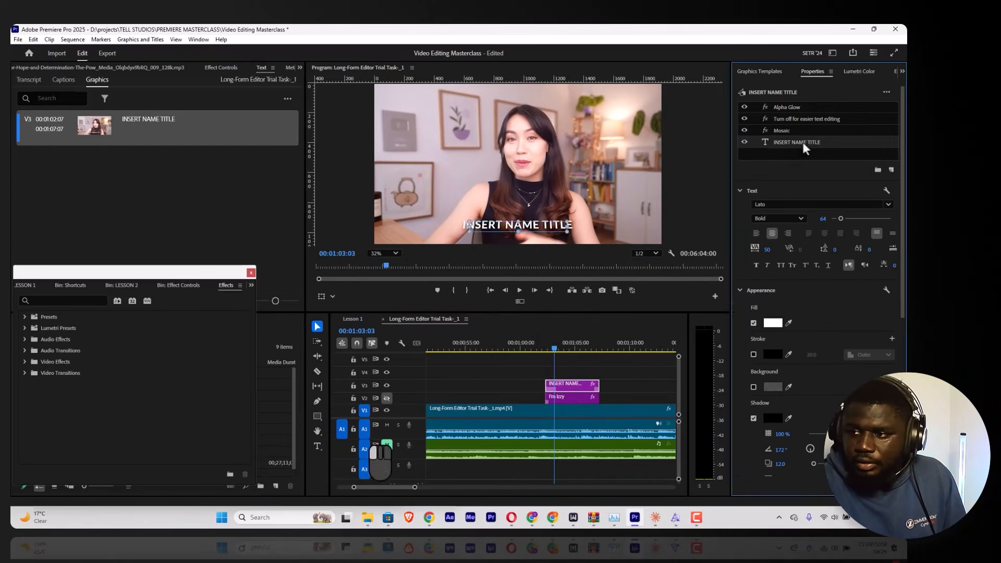
key("ctrl+v")
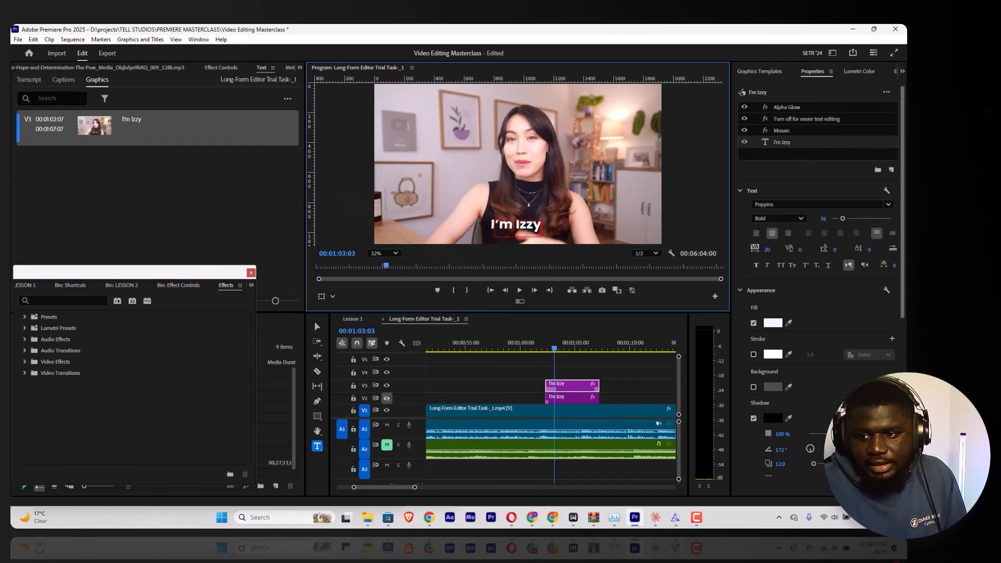
left_click(317, 327)
Step: Play back the Angled Lower Third from just before its start to review the text animation
left_click(545, 344)
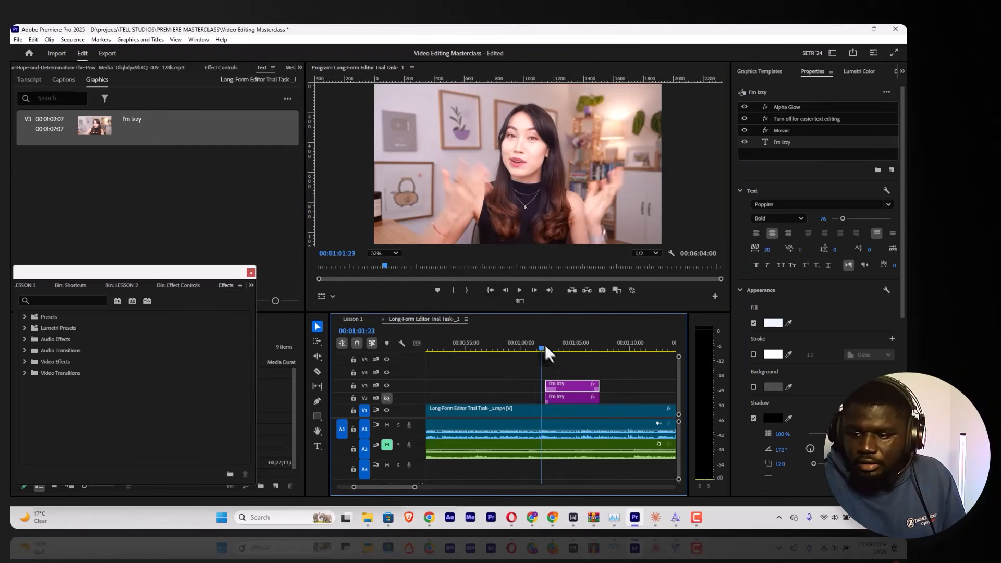
key("space")
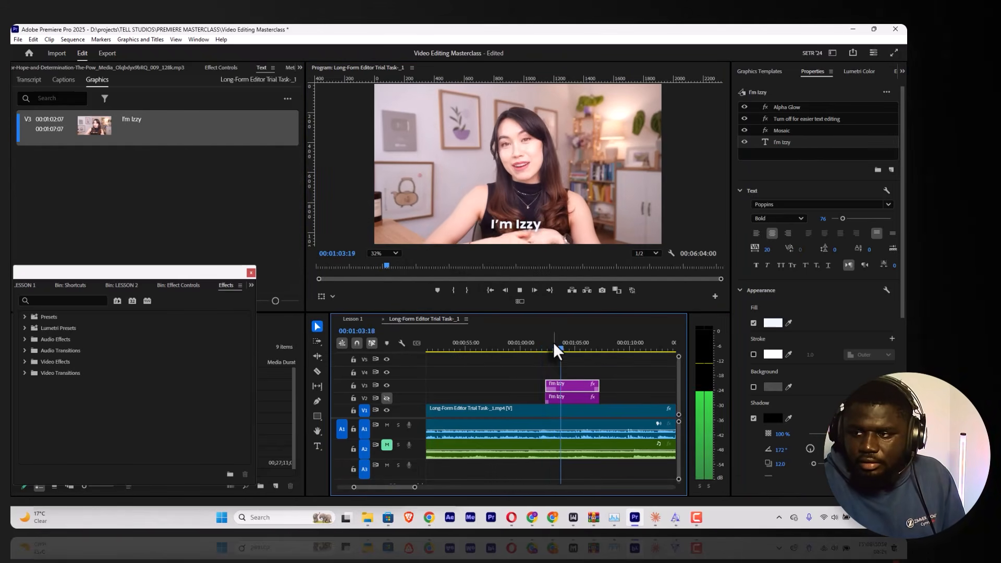
key("space")
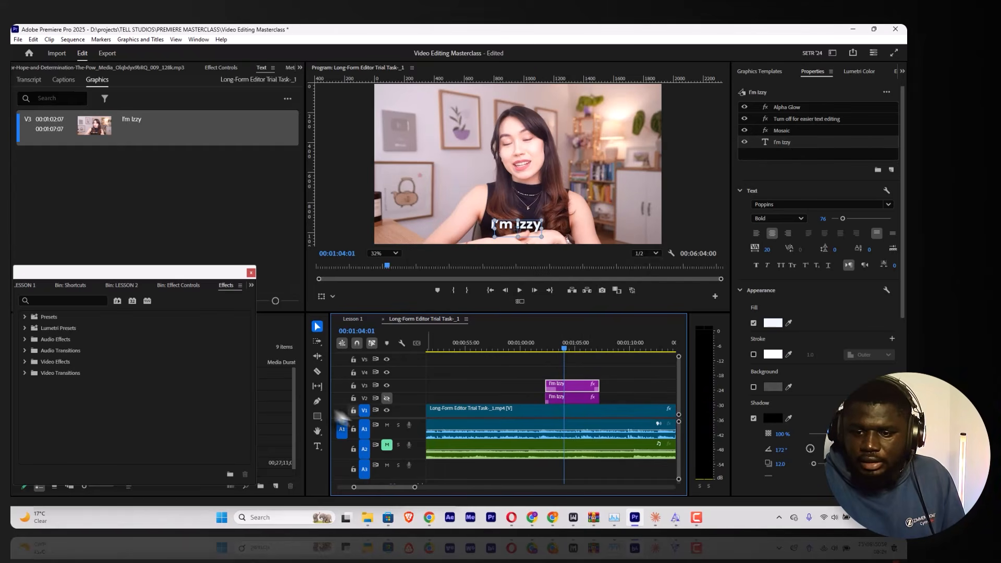
Step: Add a second text line reading "Mom, tech founder,cambridge trained doc" to the V3 graphic, starting just below the name title
left_click(317, 447)
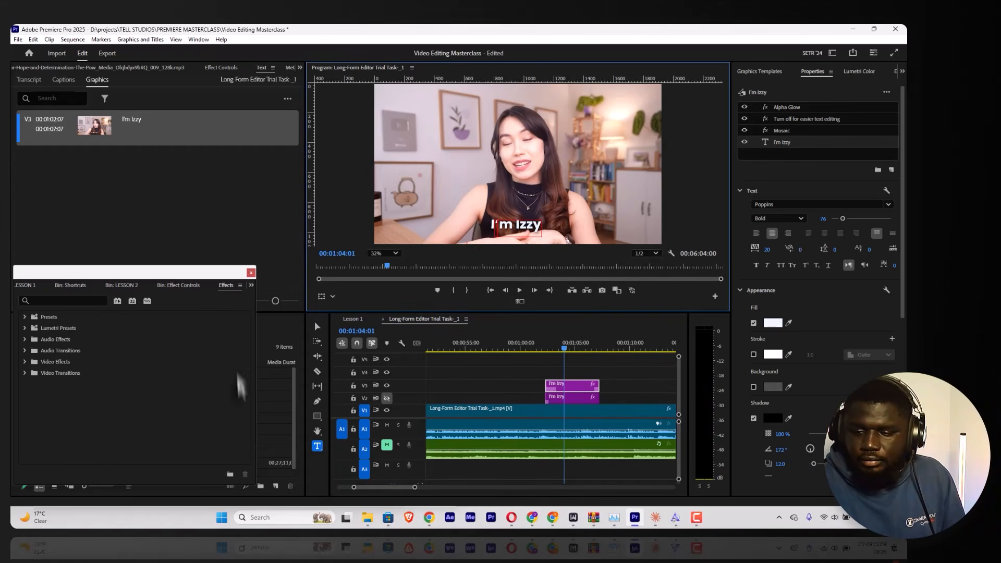
left_click(317, 326)
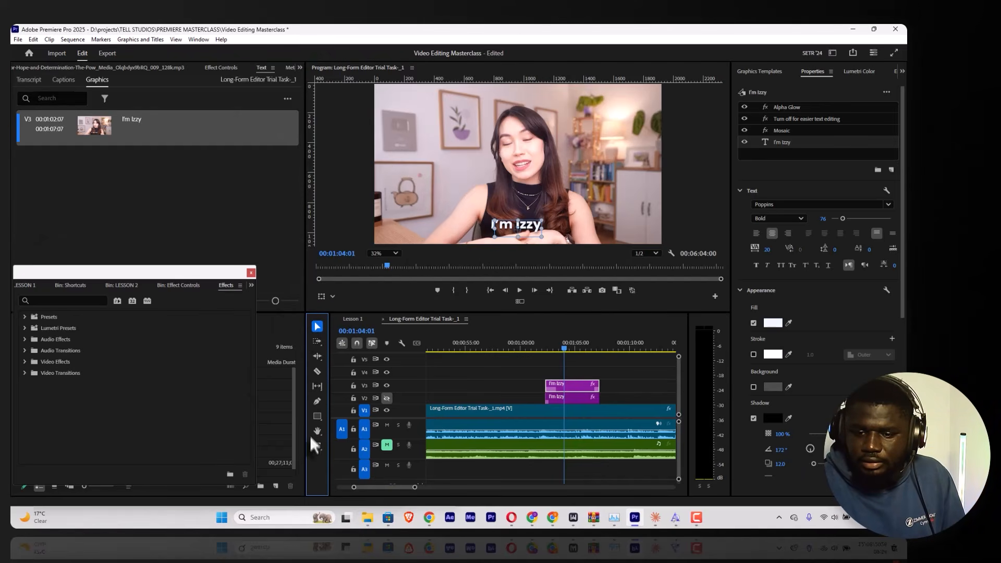
left_click(547, 237)
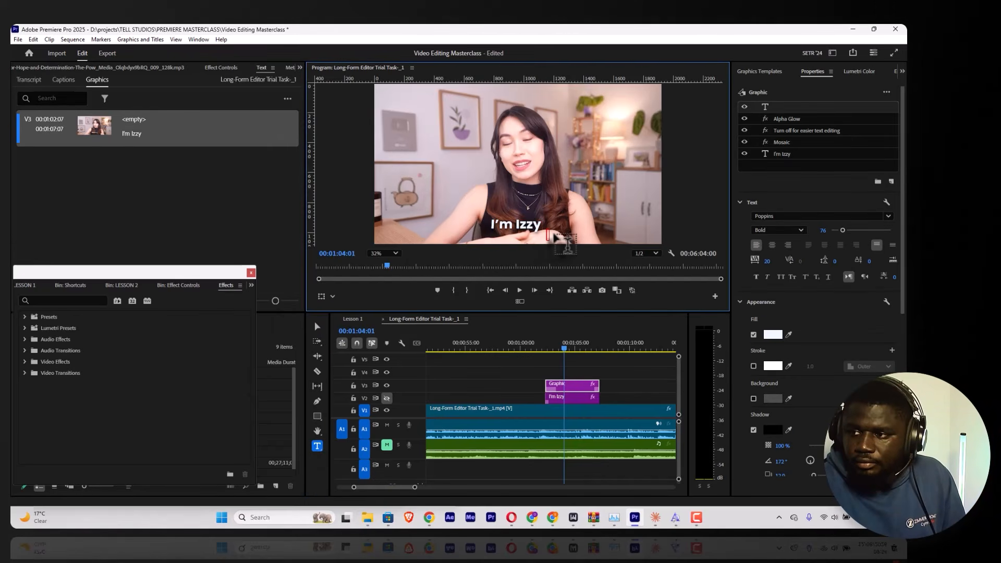
type("M")
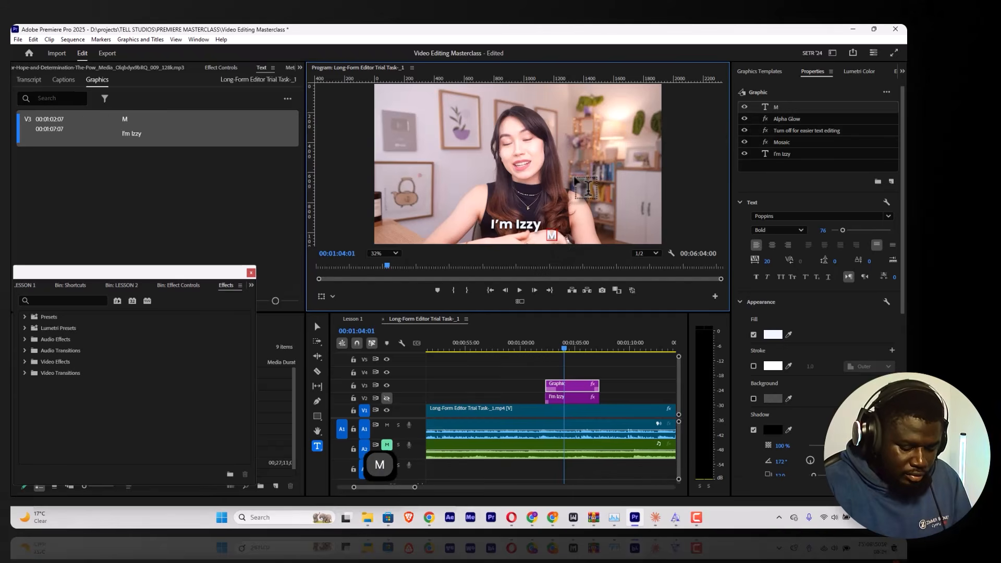
type("om, tech fo")
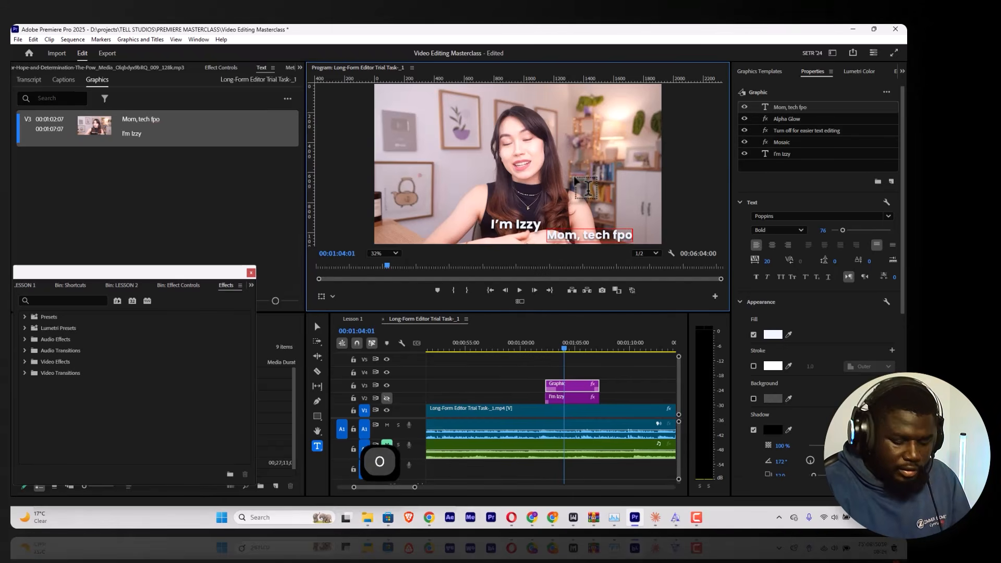
key("BackSpace")
type("ounder,camb")
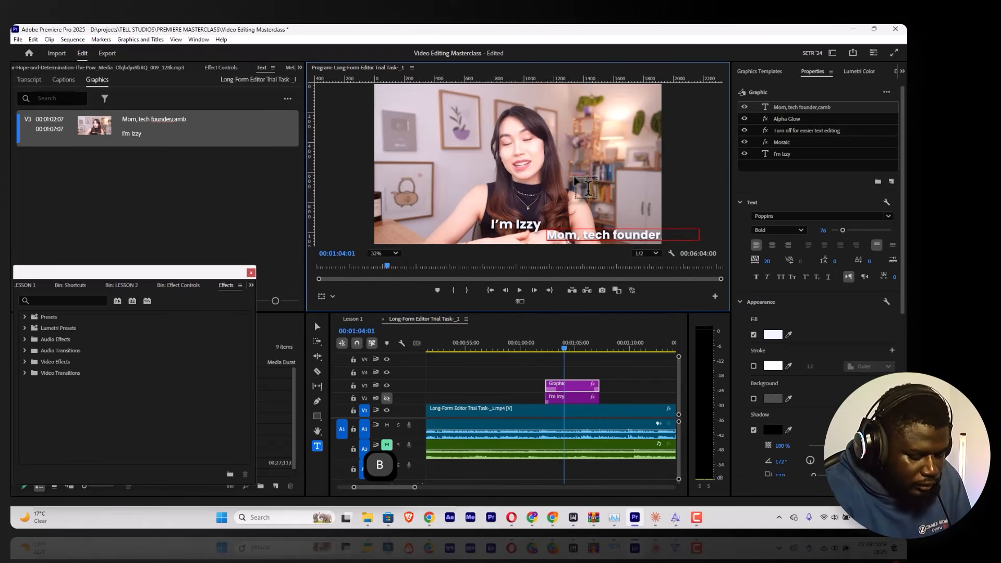
type("rideg")
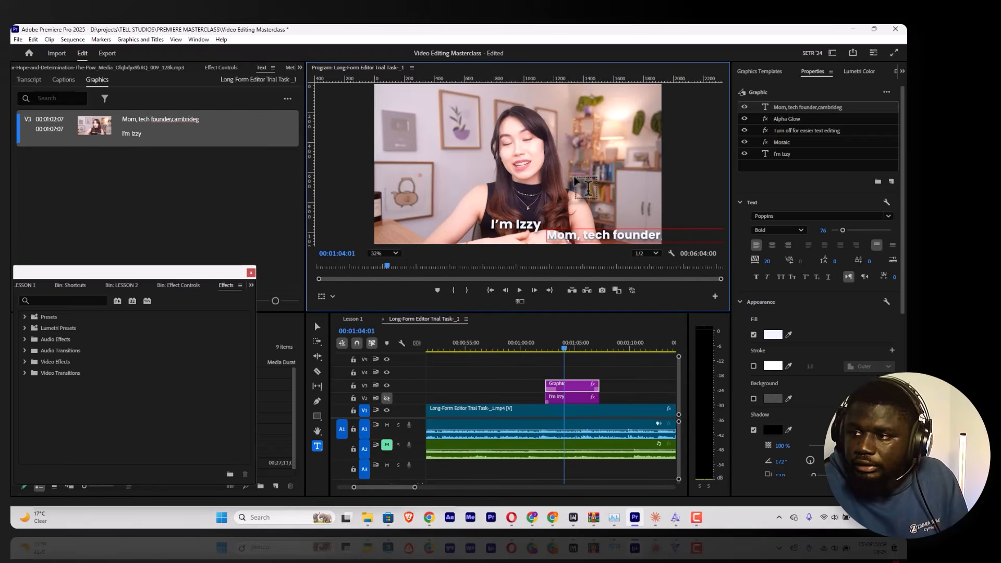
key("BackSpace")
key("BackSpace")
type("ge")
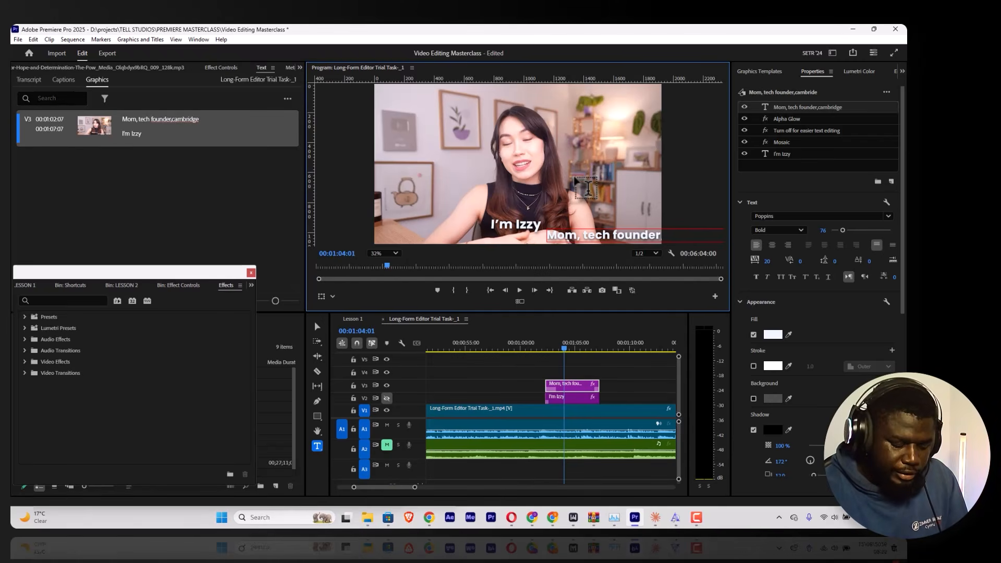
type(" trained doc")
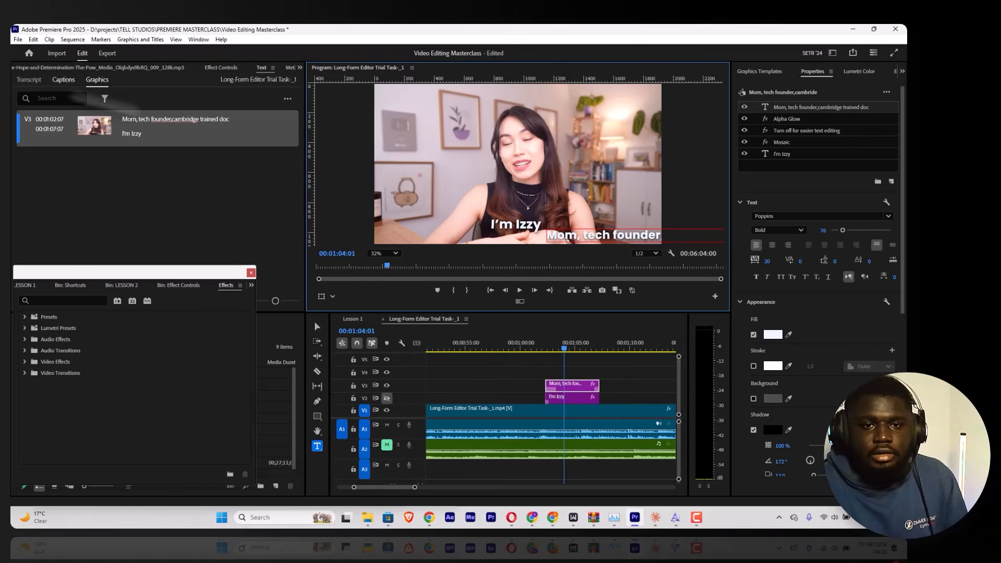
Step: Move the new text line beneath the name title and set its font to Regular at size 36
left_click(317, 327)
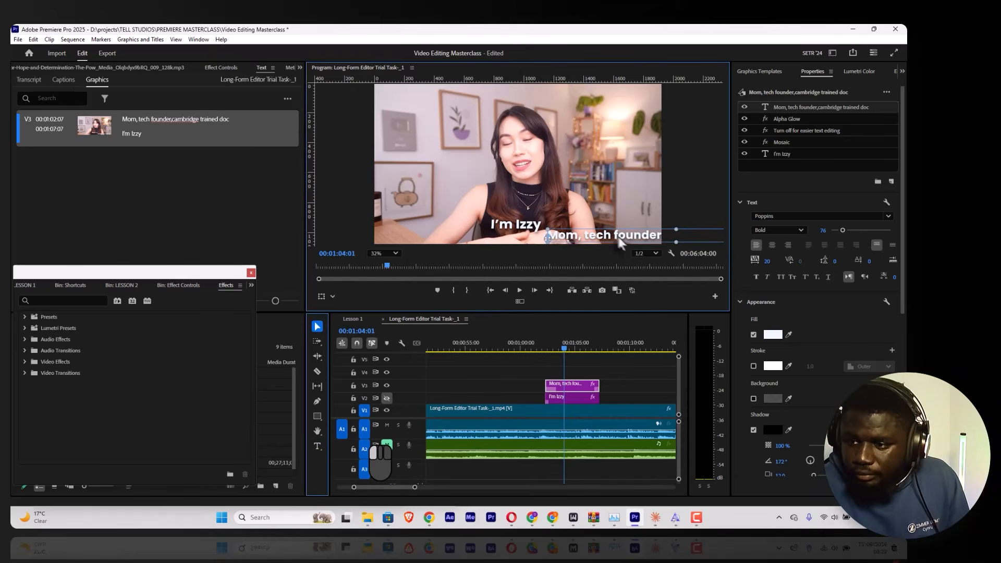
left_click_drag(618, 238, 476, 237)
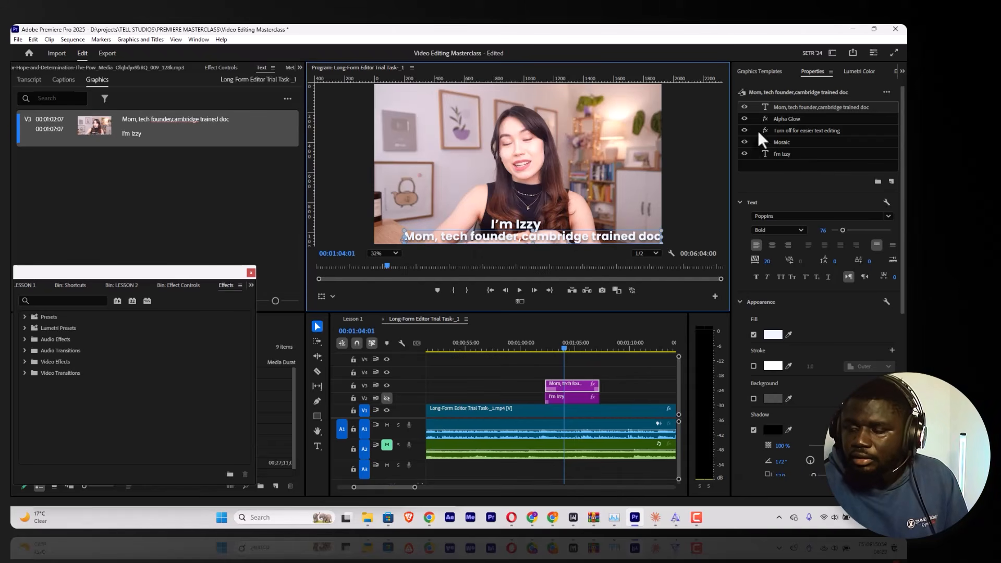
left_click(745, 119)
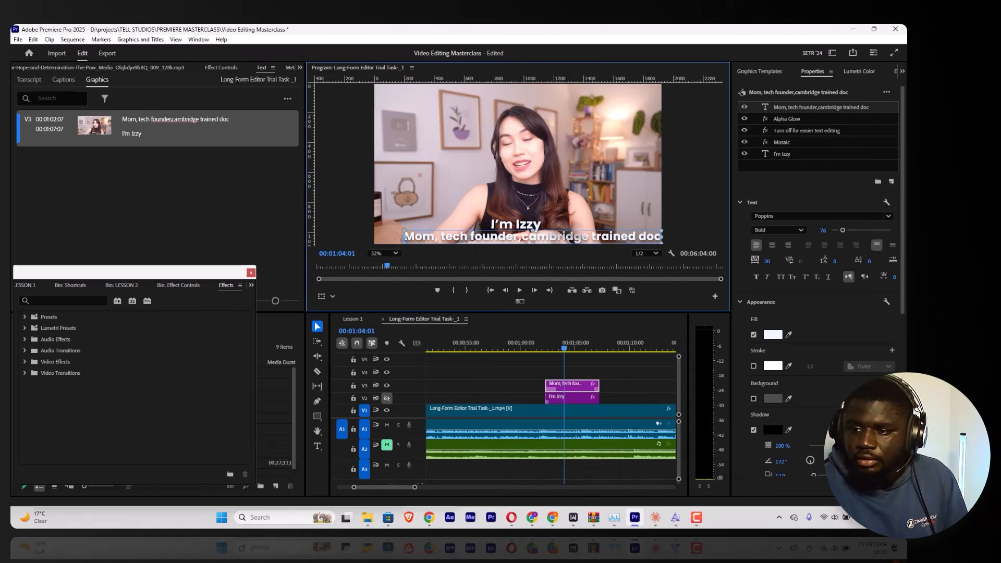
left_click_drag(822, 230, 802, 230)
left_click_drag(499, 240, 559, 234)
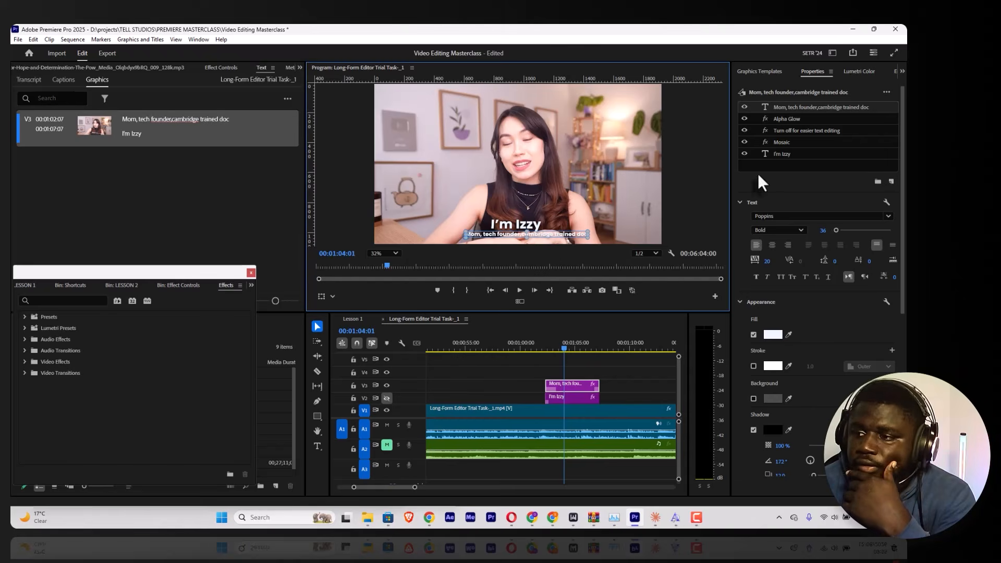
left_click(778, 230)
left_click(771, 321)
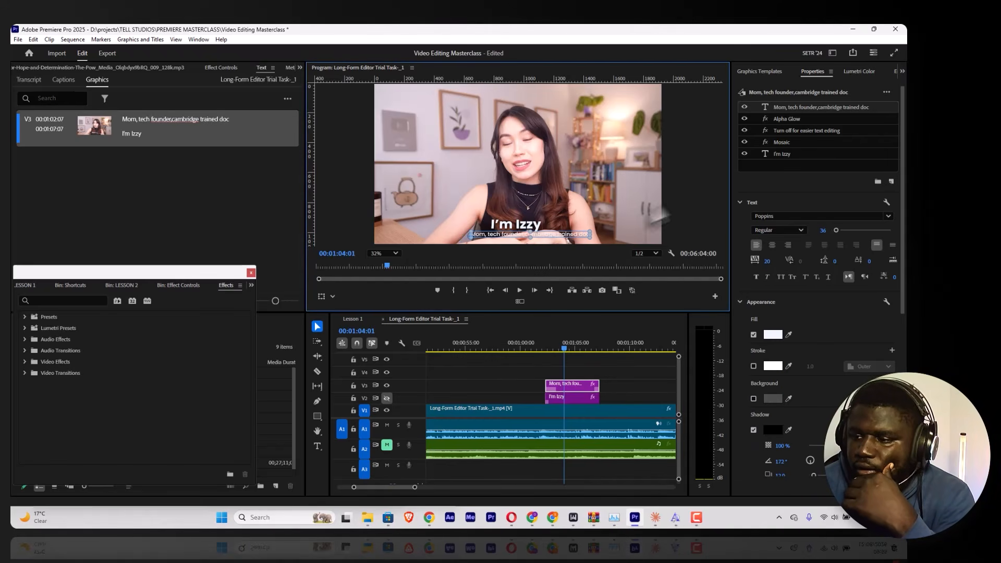
Step: Enlarge the name title slightly and set the size of the line below it to 45
left_click(511, 223)
left_click(513, 223)
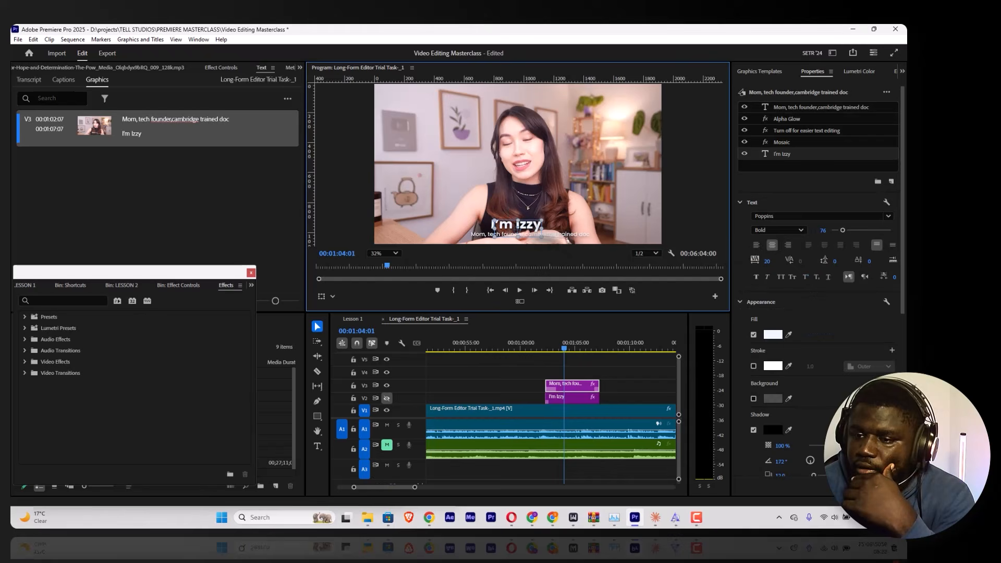
left_click_drag(824, 230, 830, 233)
left_click(561, 233)
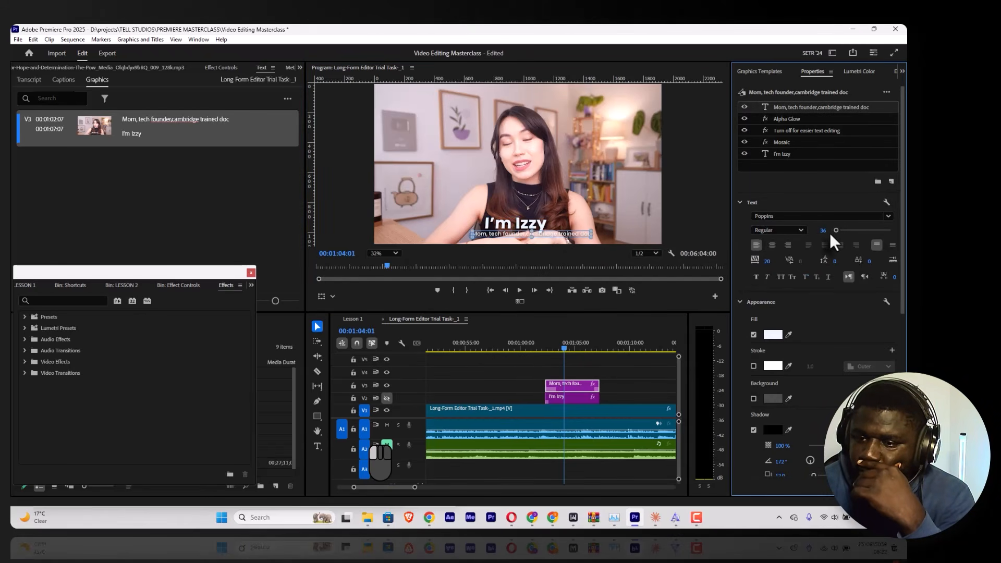
Step: Replace the comma before "cambridge" with a line break, set the text's leading to -7 and reposition it under the name title
double_click(561, 233)
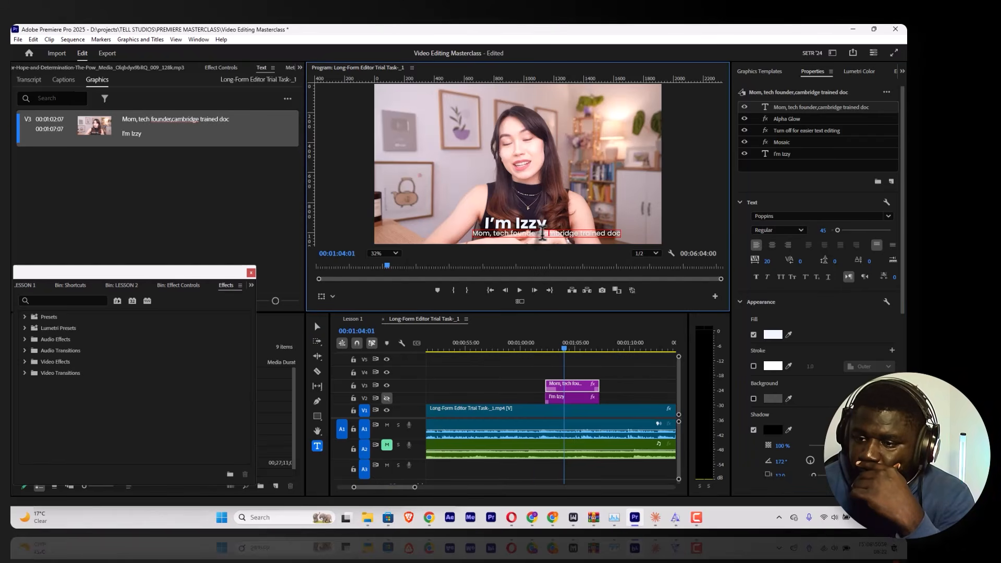
key("BackSpace")
key("Return")
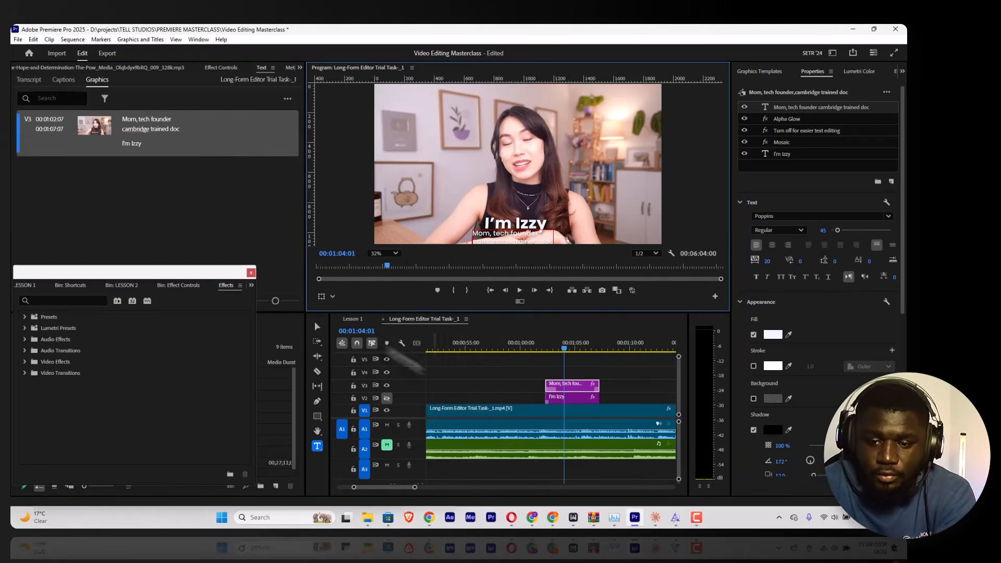
left_click(316, 327)
left_click_drag(528, 236, 539, 233)
left_click_drag(834, 261, 836, 261)
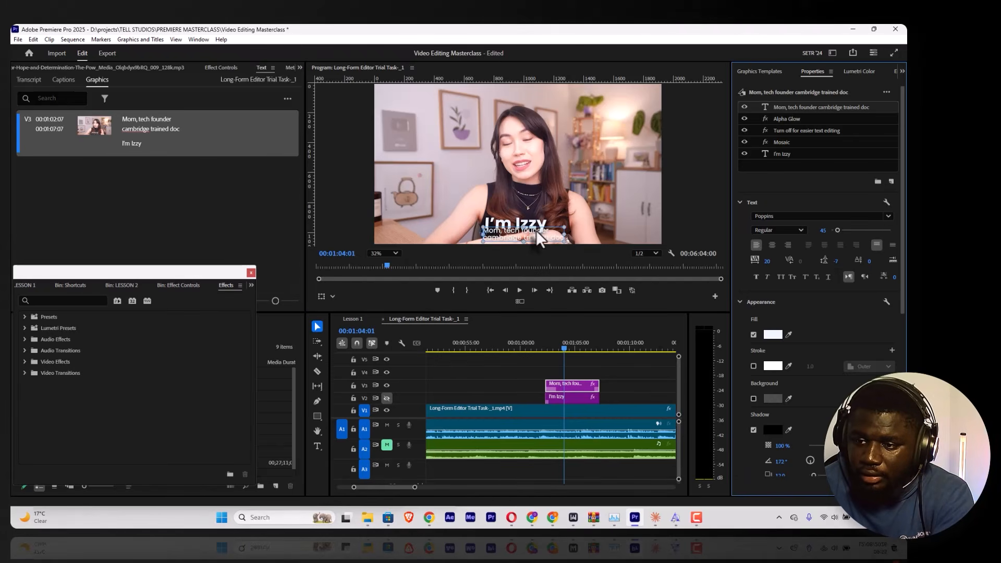
left_click_drag(536, 230, 537, 233)
Step: Place the Modern Coming Up Next template on track V4 at the playhead and accept the font substitution
left_click(760, 72)
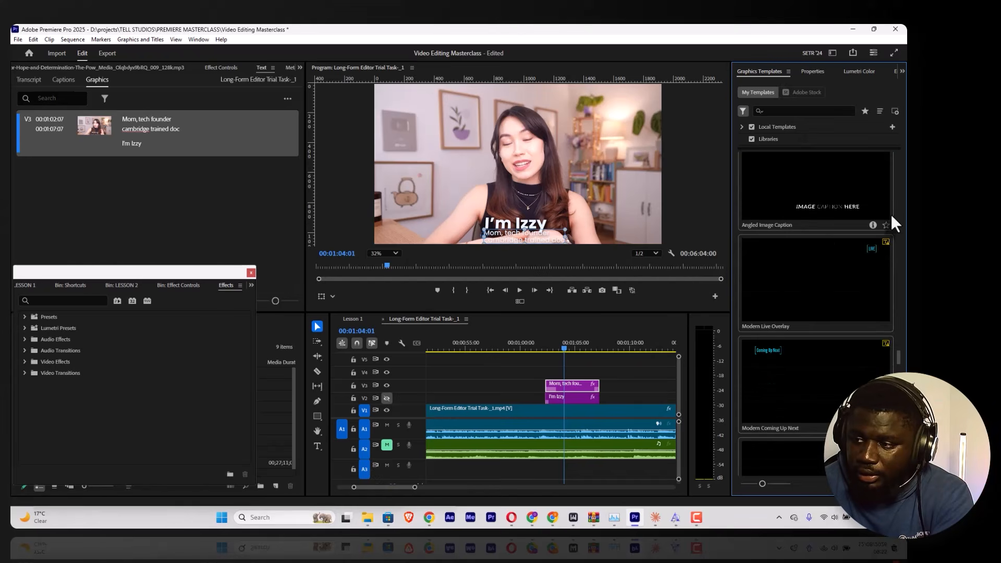
scroll(818, 282, "down", 3)
scroll(827, 235, "up", 2)
left_click_drag(798, 265, 600, 375)
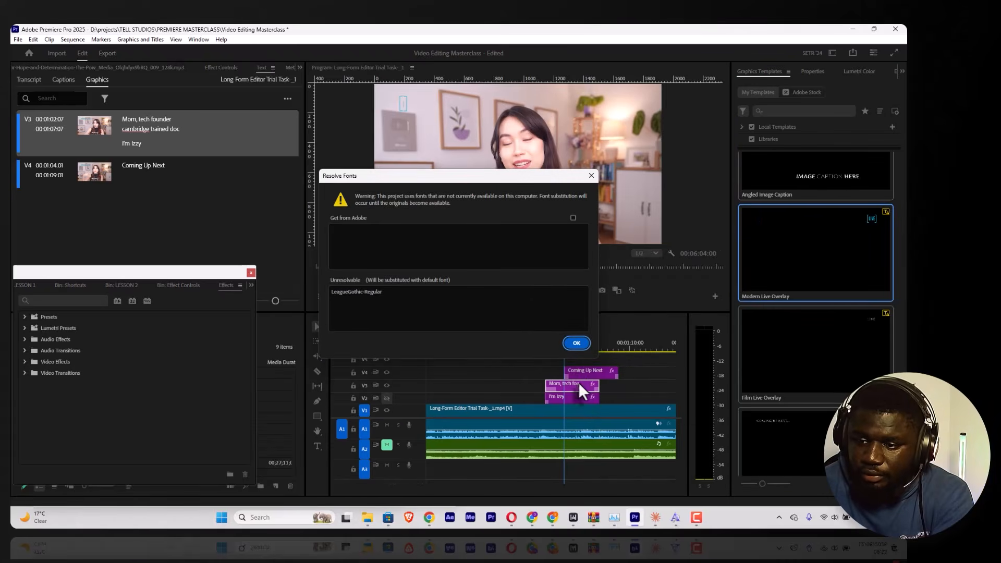
left_click(577, 343)
Step: Play back the Coming Up Next graphic from its start to review its animation
key("space")
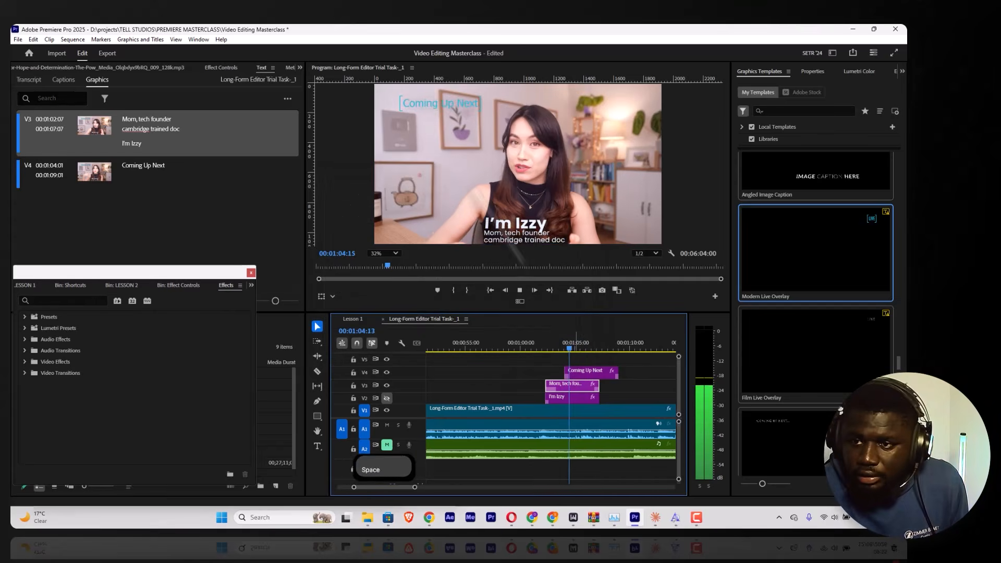
left_click(445, 103)
left_click(562, 346)
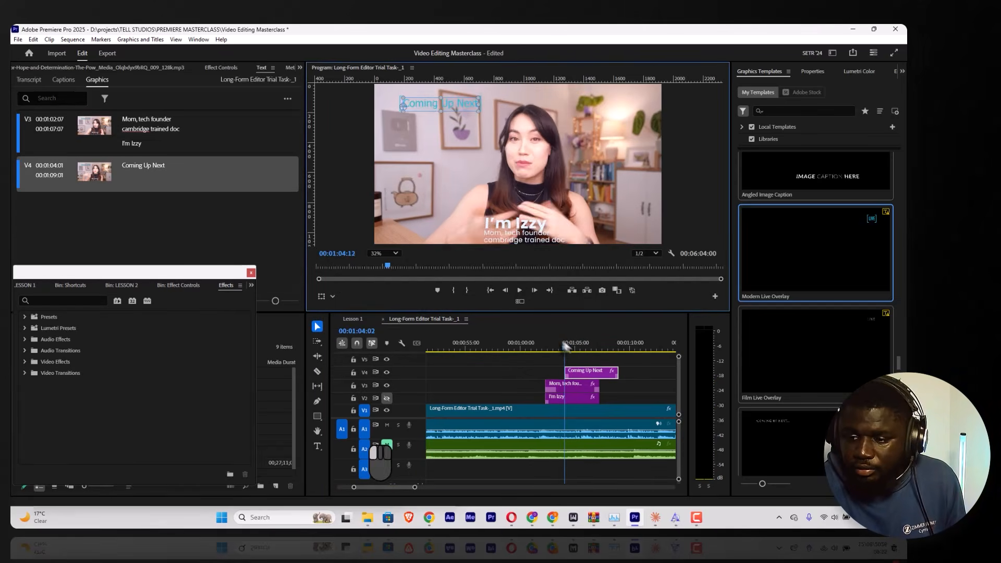
key("space")
key("space")
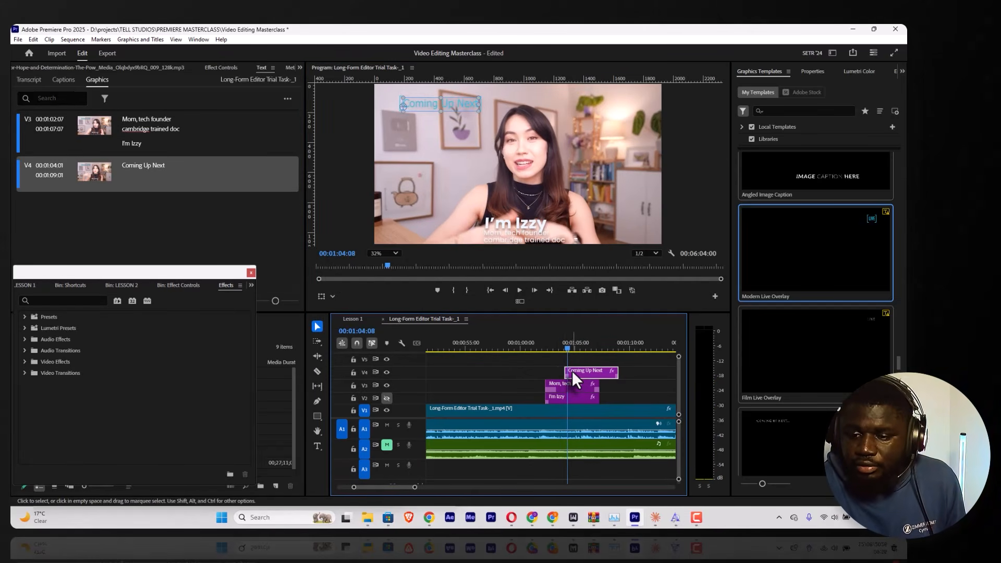
Step: Replace the "Coming Up Next" text in the V4 graphic with "subscribe"
left_click(813, 72)
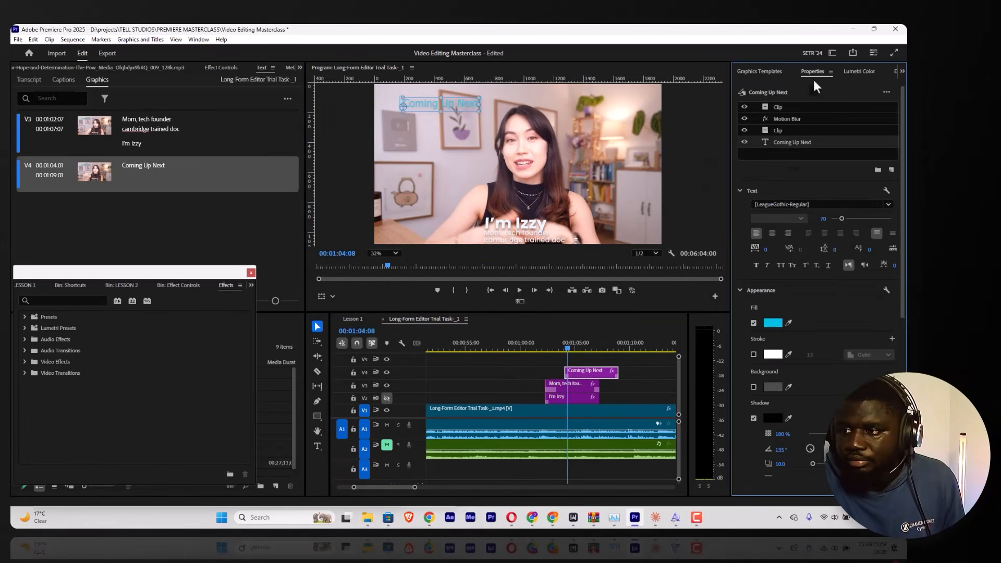
double_click(787, 142)
type("subscr")
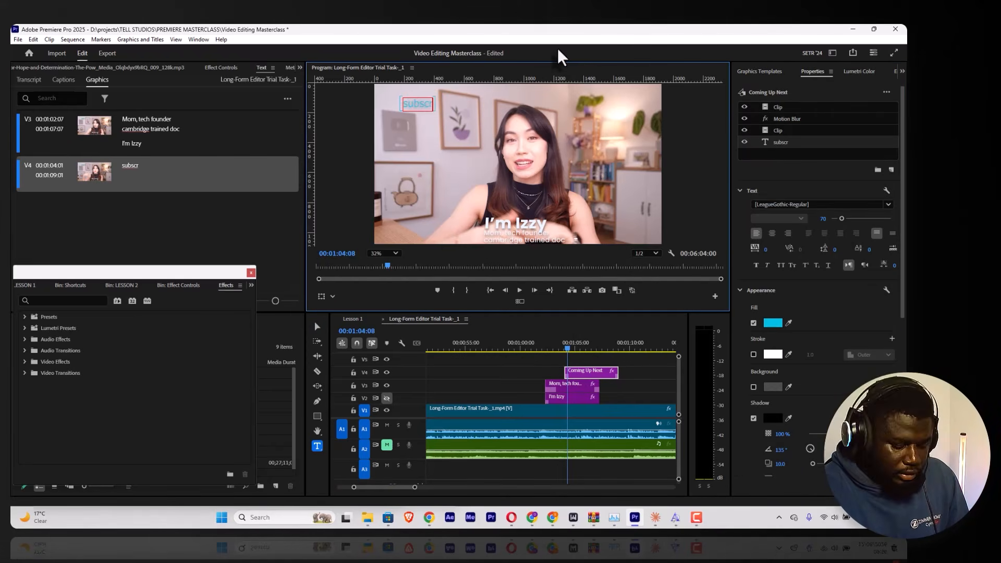
type("ibe")
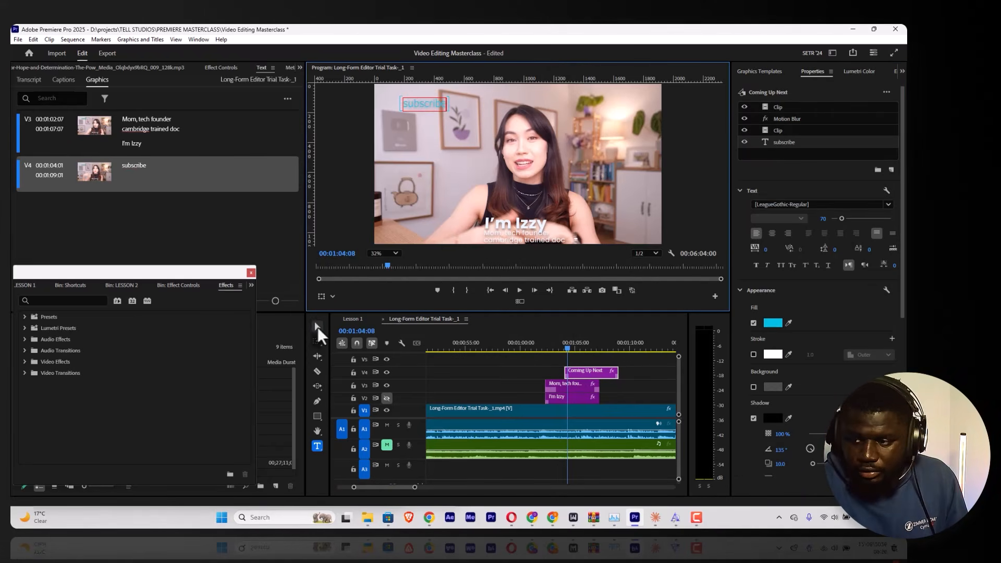
left_click(317, 327)
Step: Sample white from the stroke swatch as the fill of the "subscribe" text
left_click_drag(789, 322, 784, 352)
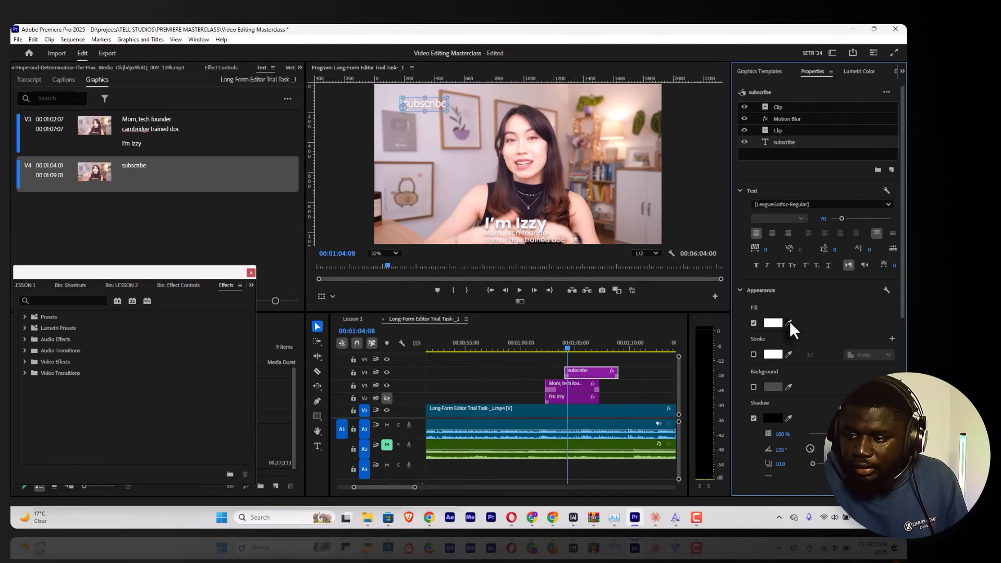
left_click(774, 323)
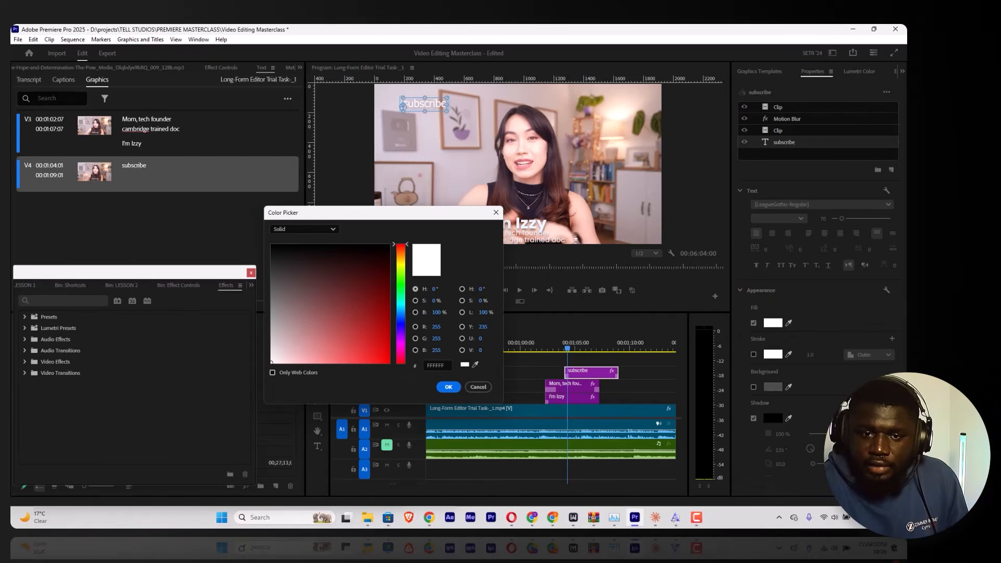
left_click(475, 389)
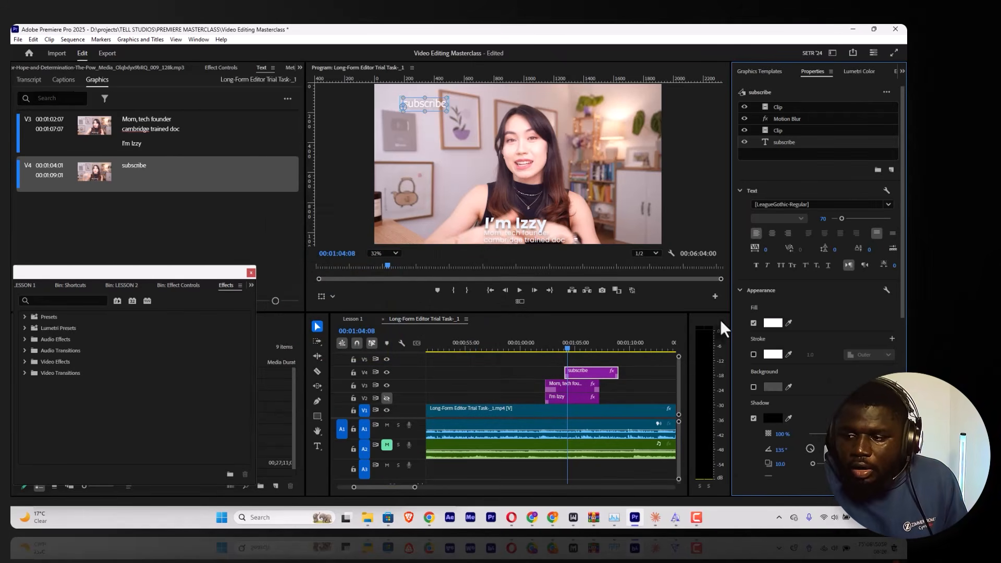
left_click(772, 354)
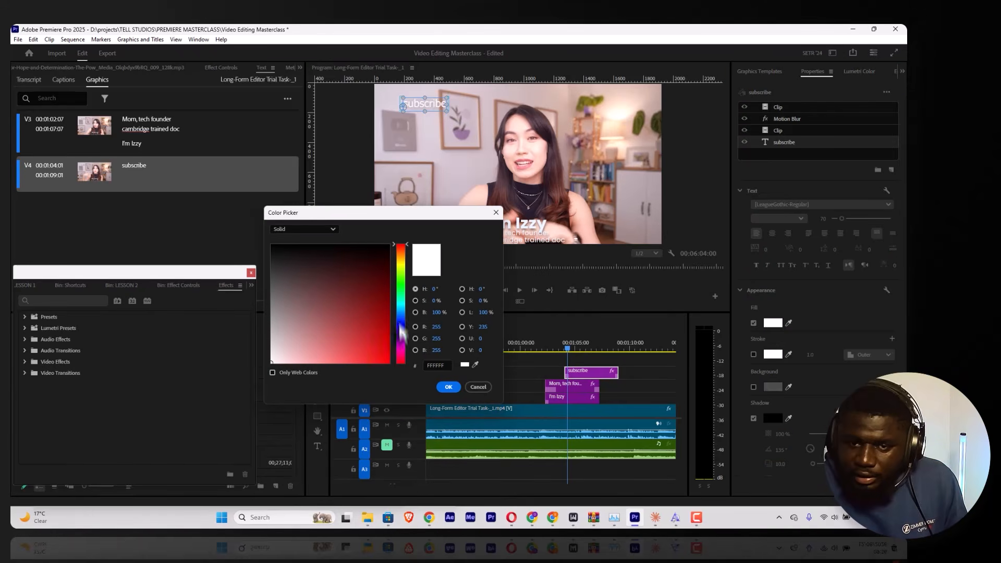
left_click_drag(399, 334, 389, 321)
left_click(352, 341)
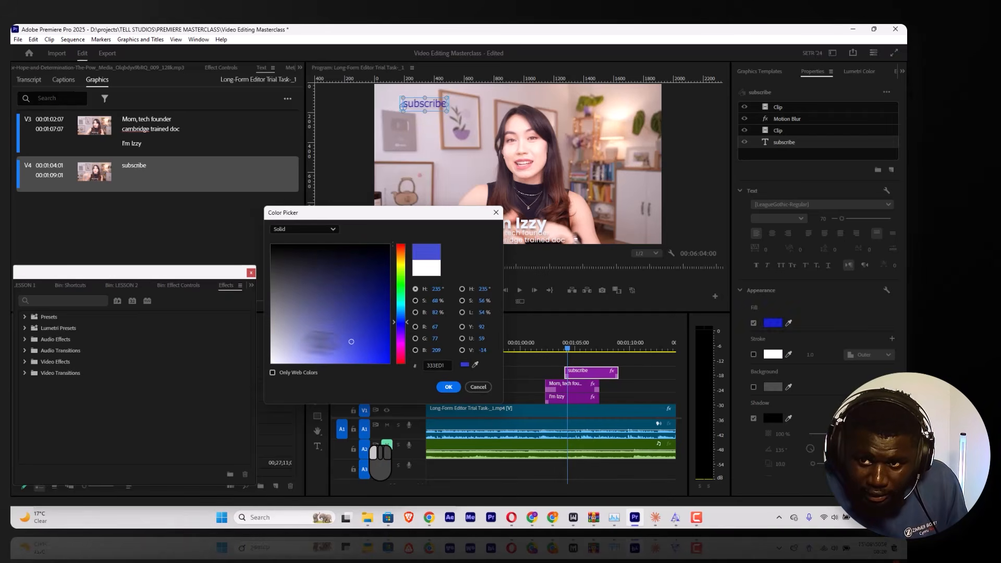
left_click_drag(320, 342, 350, 308)
left_click_drag(399, 322, 392, 310)
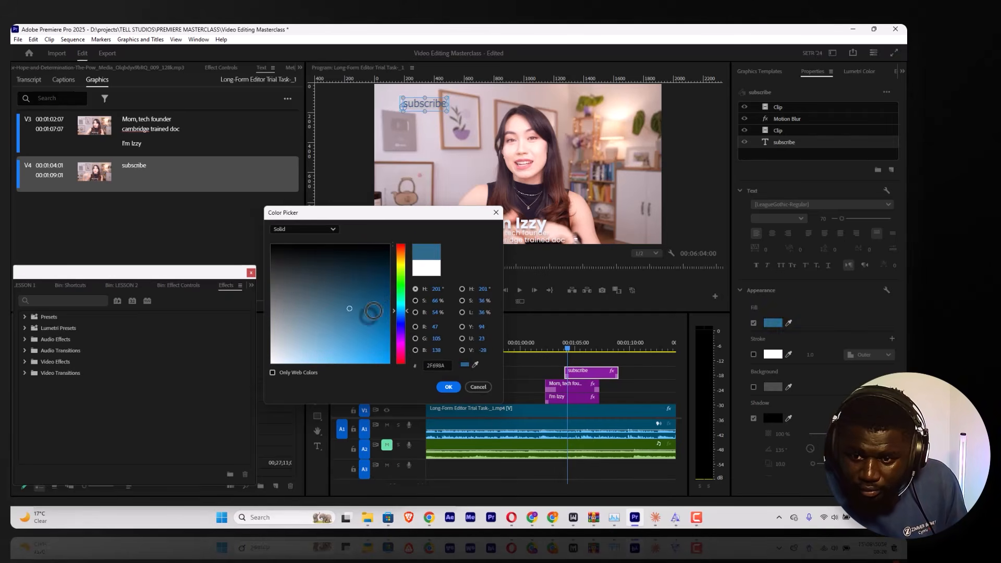
left_click(475, 386)
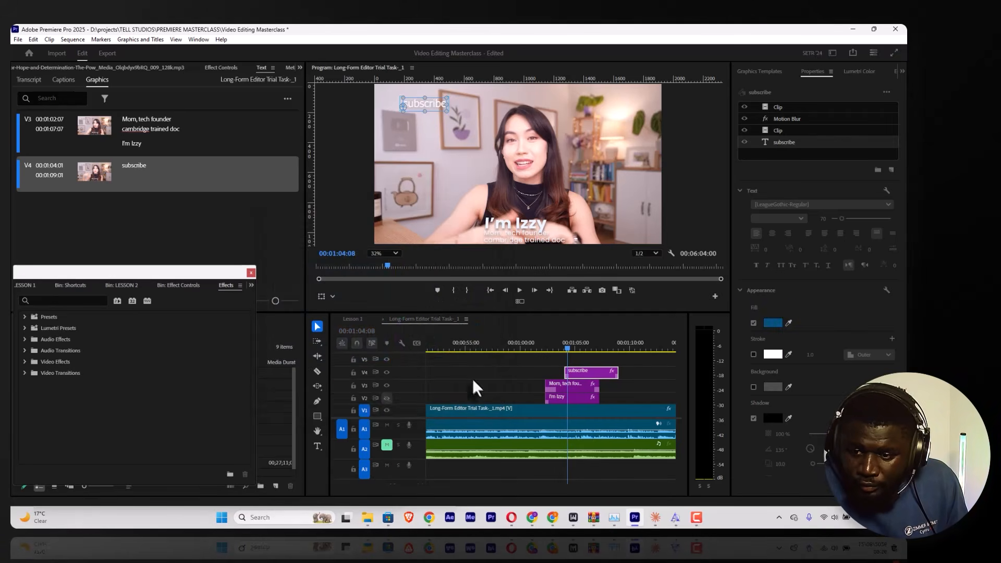
Step: Sample a bright blue with the eyedropper as the fill colour of the "subscribe" text
left_click(789, 323)
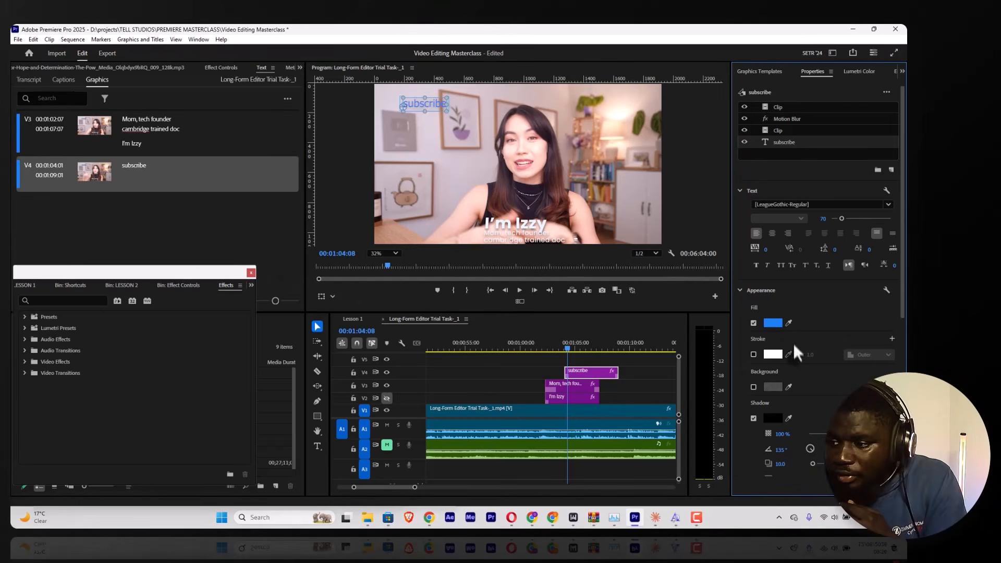
Step: Sample the green of the A2 track's mute indicator as the fill colour of the "subscribe" text
key("ctrl+z")
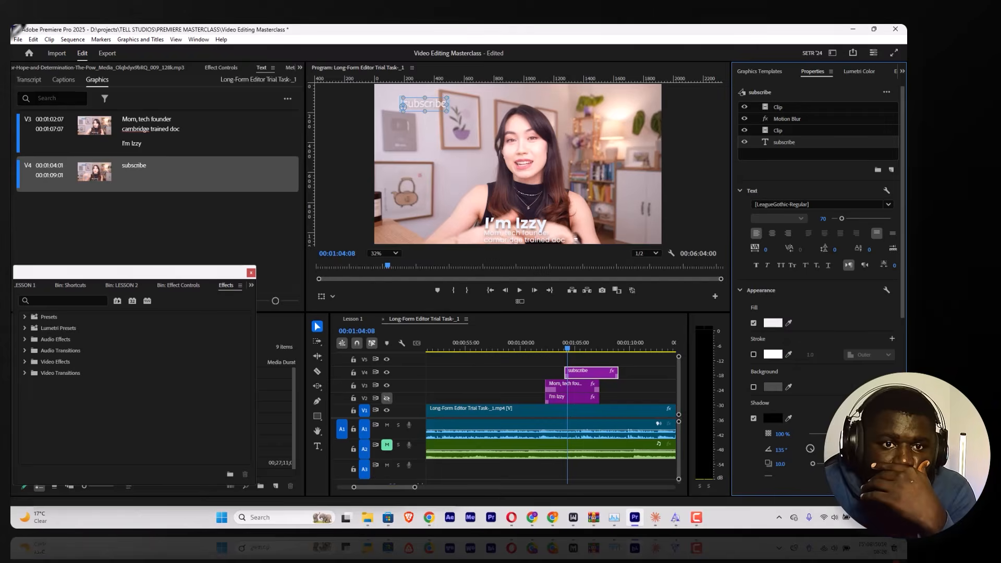
key("ctrl+shift+z")
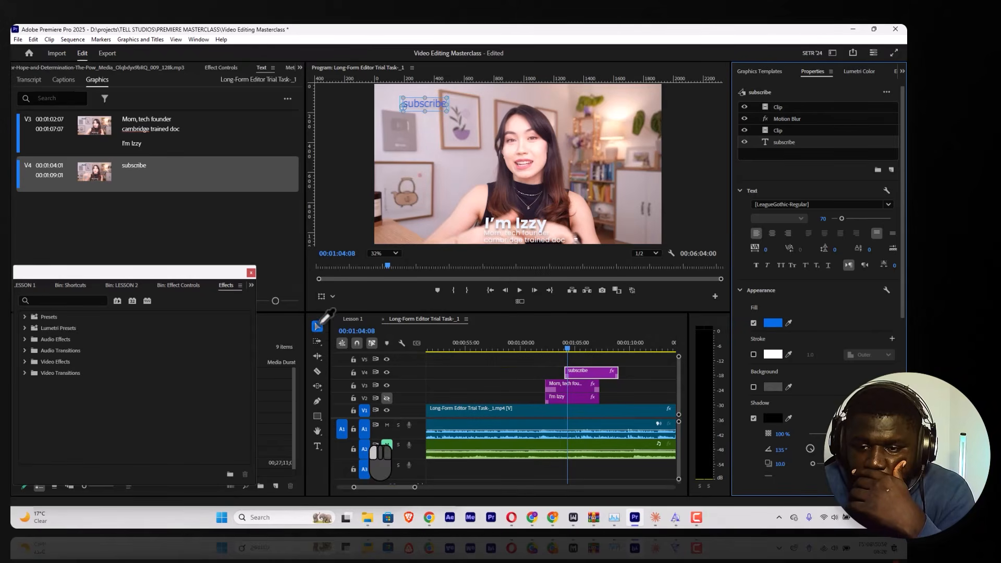
left_click(368, 465)
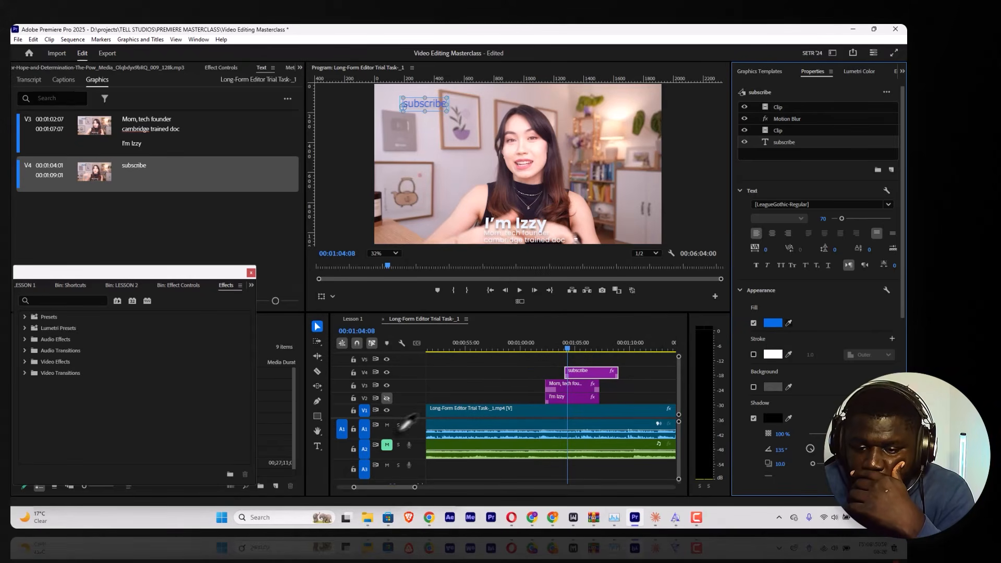
left_click(387, 445)
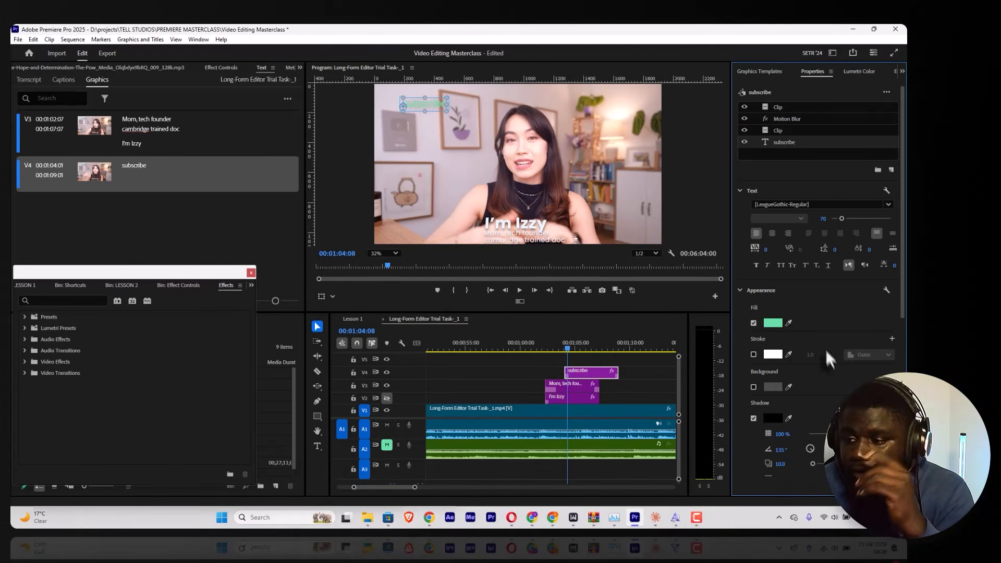
Step: Sample white from the stroke swatch as the fill of the "subscribe" text and play back the graphic
left_click(788, 323)
left_click(774, 356)
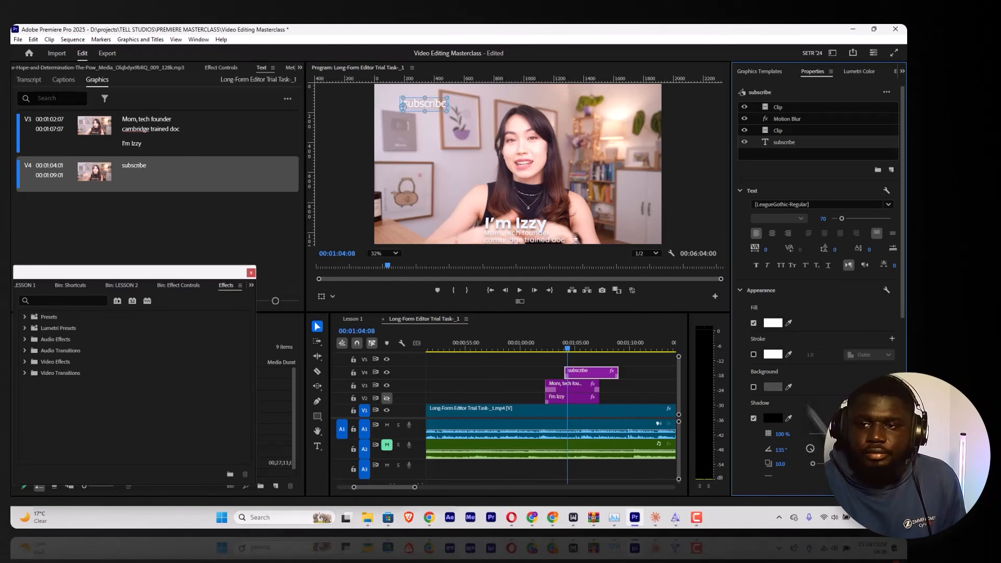
left_click(543, 343)
key("space")
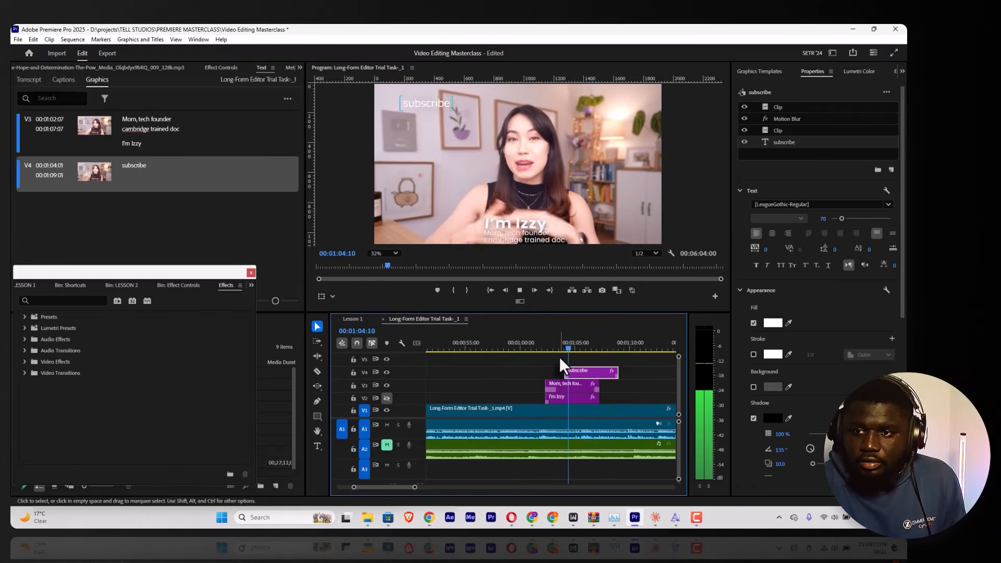
key("space")
Step: Add the Bold Tap to Hear template on track V5 above the "subscribe" graphic
left_click(759, 71)
scroll(790, 295, "down", 6)
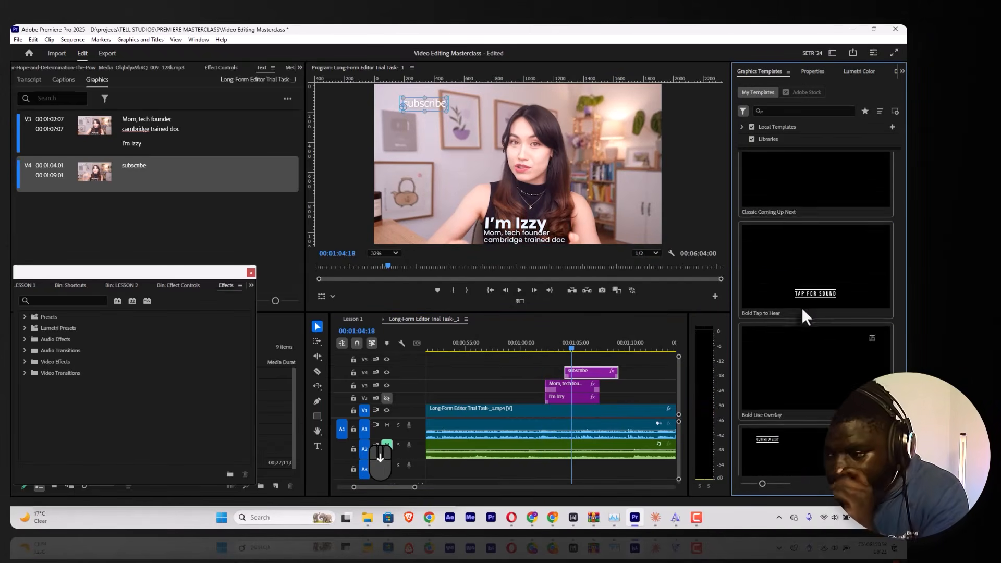
left_click_drag(813, 219, 565, 357)
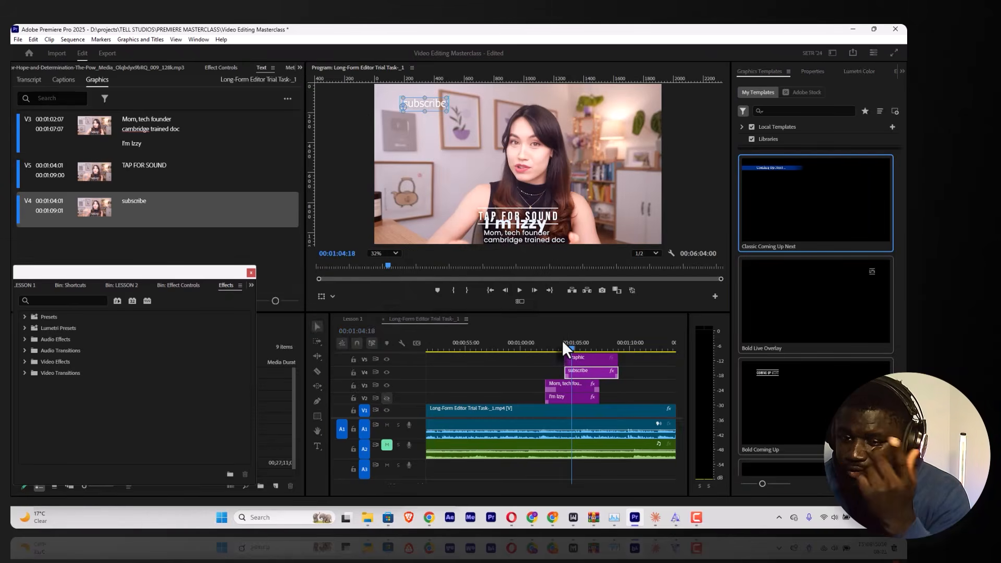
Step: Move the TAP FOR SOUND graphic to track V4 starting at 00:00:55:19 and play it back
left_click(562, 342)
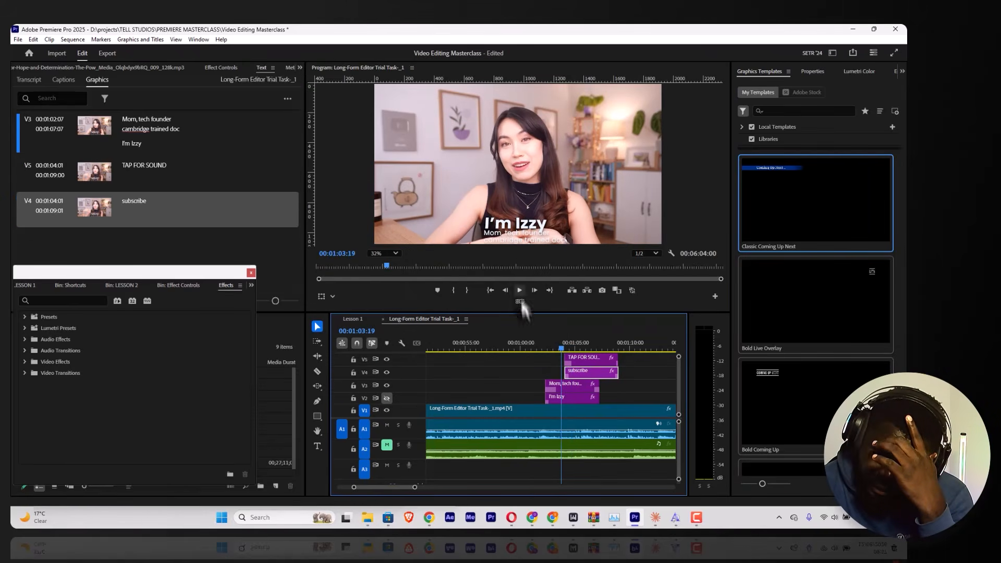
left_click(581, 362)
left_click_drag(580, 361, 490, 375)
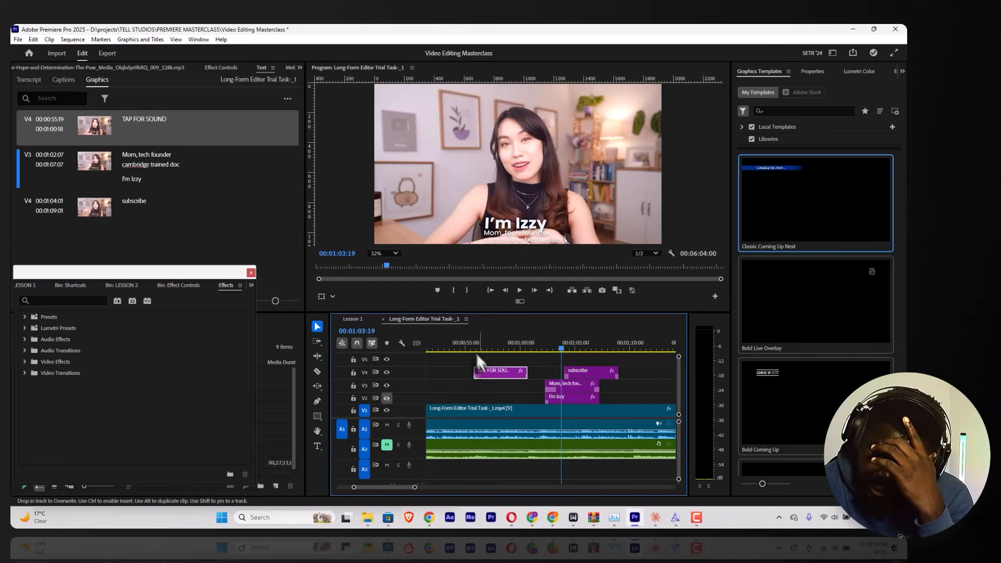
left_click(474, 343)
key("space")
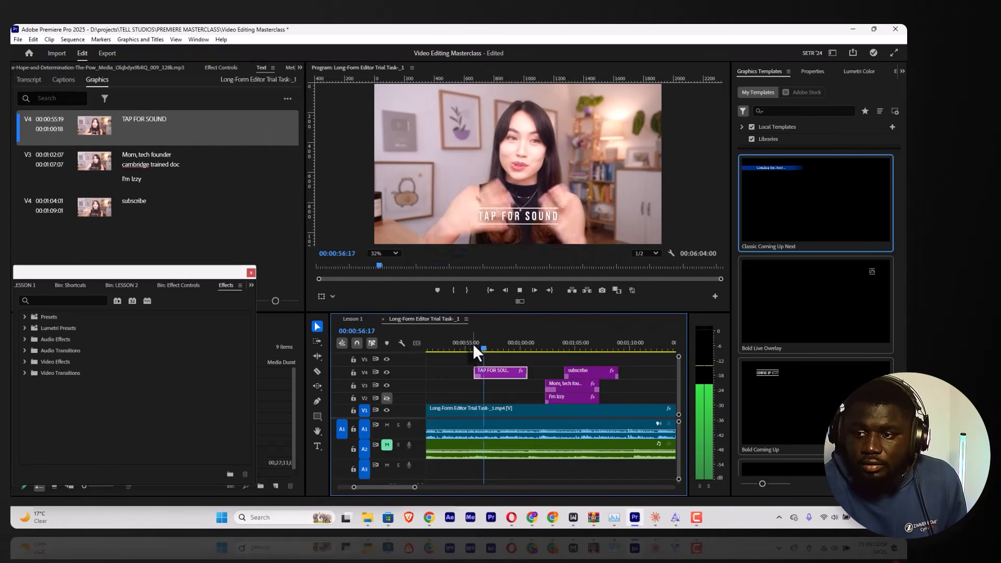
key("space")
Step: Add the angled COMING UP NEXT template on track V3 at 00:00:45:03, accept the font substitution, and play back the graphic
scroll(814, 273, "down", 1)
scroll(815, 275, "up", 1)
left_click_drag(814, 274, 497, 394)
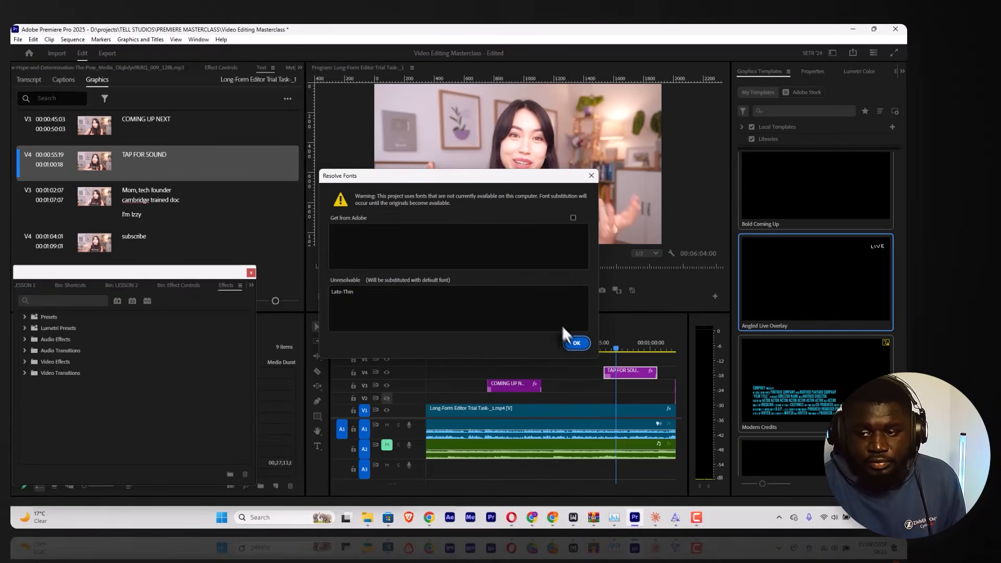
left_click(575, 343)
left_click(488, 341)
key("space")
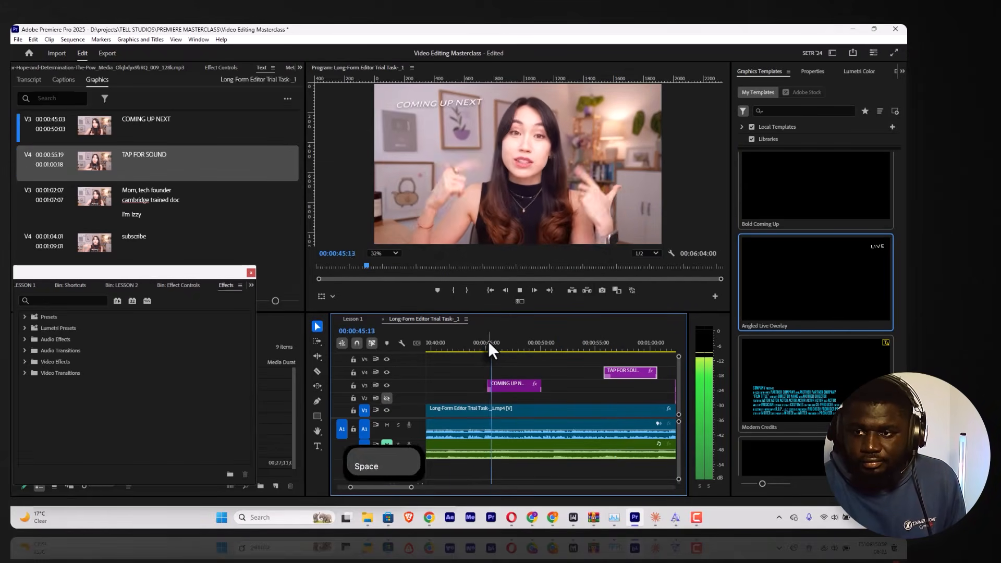
left_click(512, 384)
key("BackSpace")
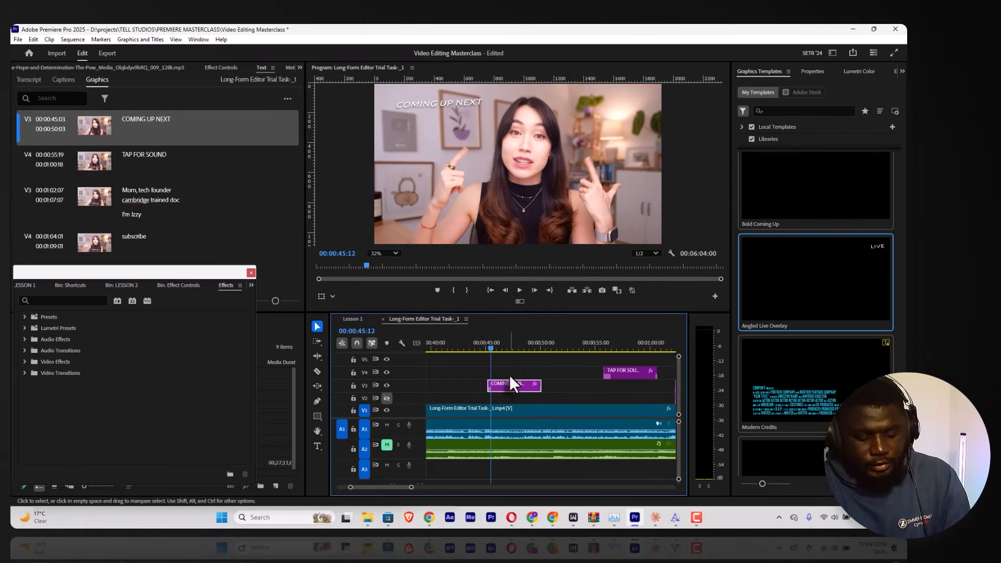
key("ctrl+z")
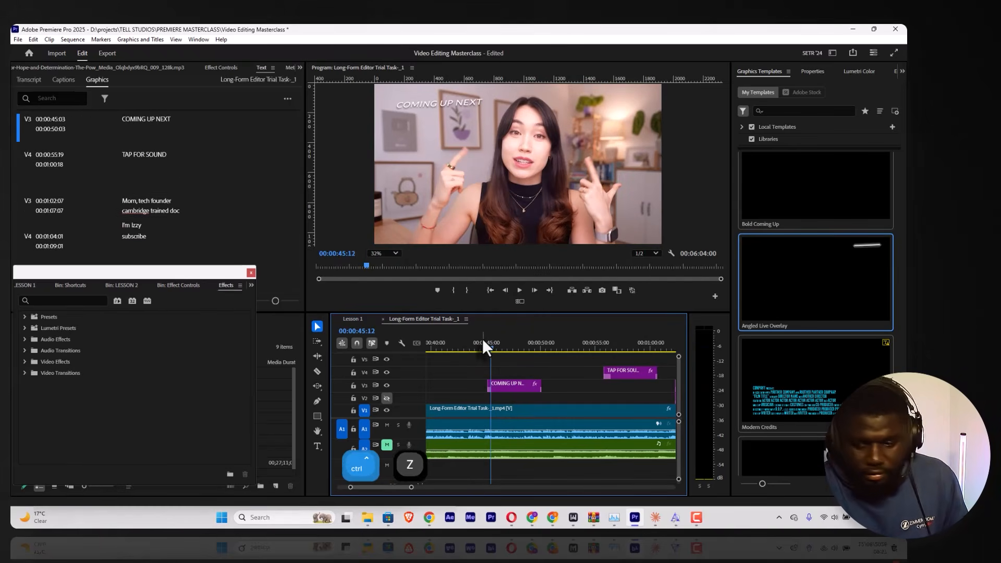
Step: Review the entrance animation of the COMING UP NEXT graphic and shift its clip to start at 00:00:45:01
key("space")
left_click(484, 345)
key("space")
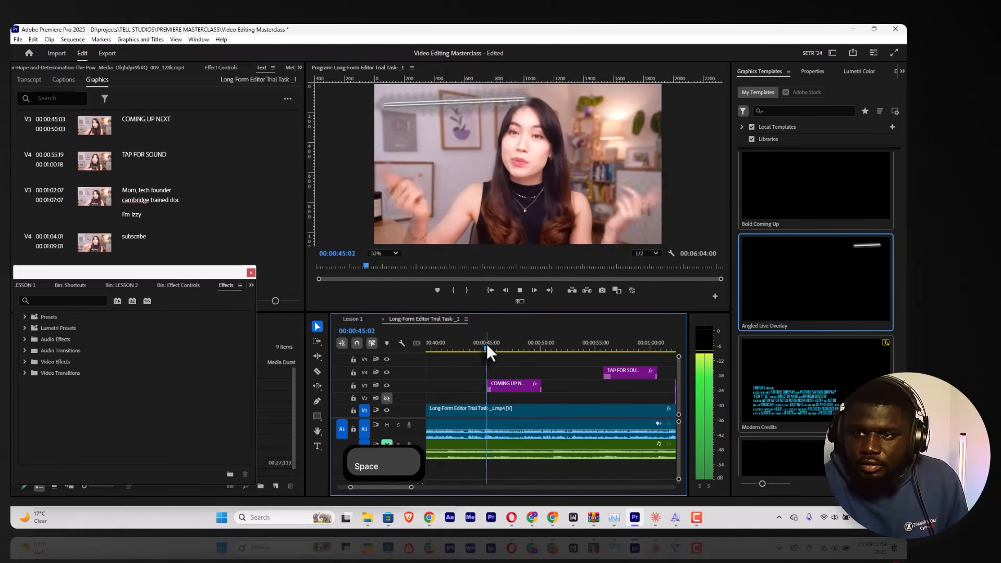
left_click(481, 342)
key("space")
left_click_drag(500, 384, 499, 390)
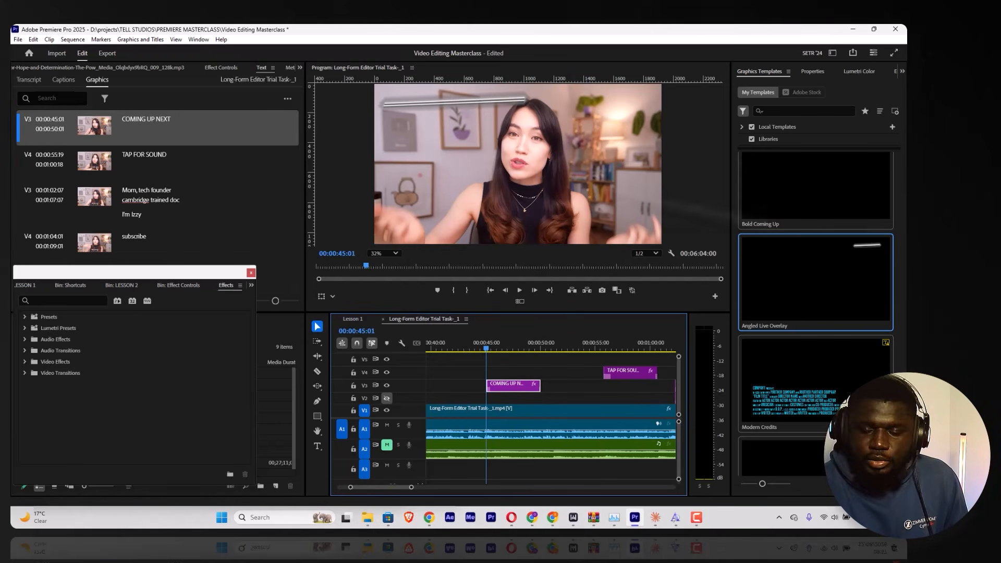
Step: Replace the COMING UP NEXT text with "Social media has trained our brains", breaking the line before "our"
left_click(816, 71)
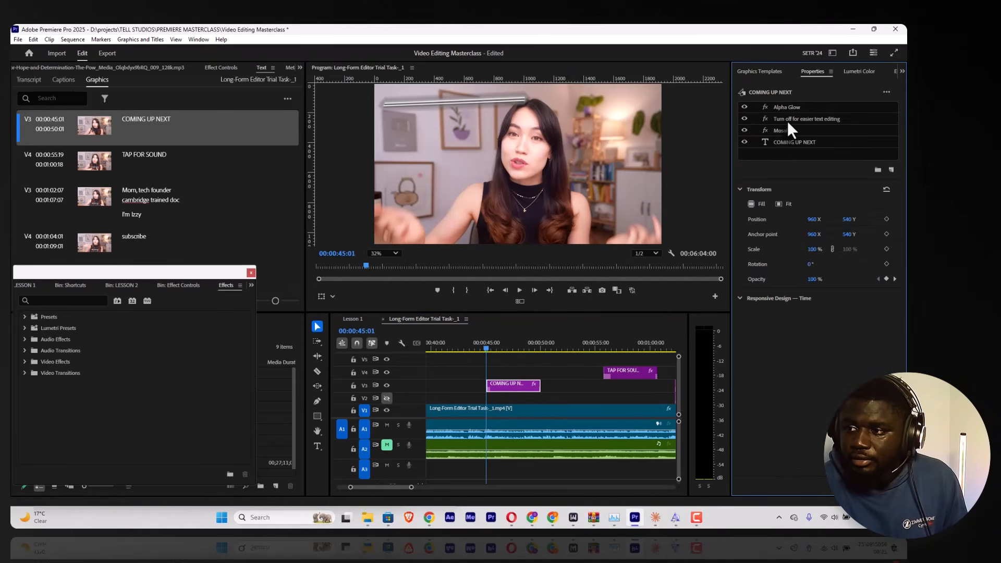
key("space")
key("space")
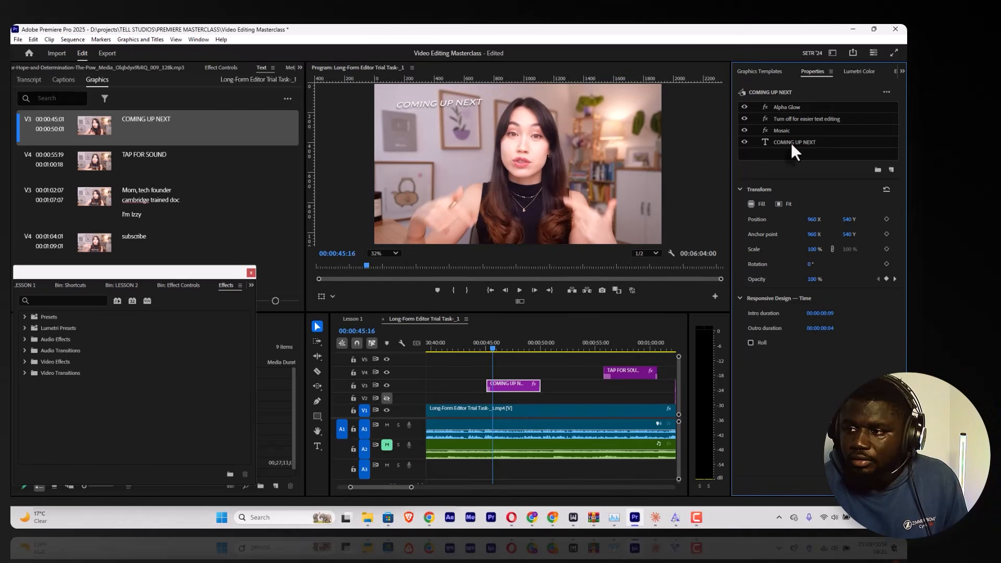
left_click(790, 142)
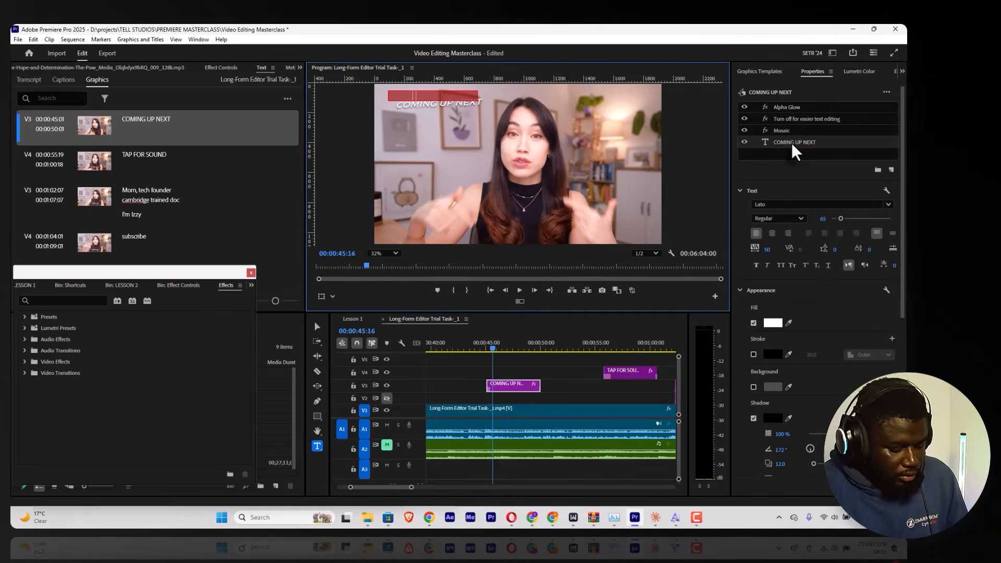
type("Social medi")
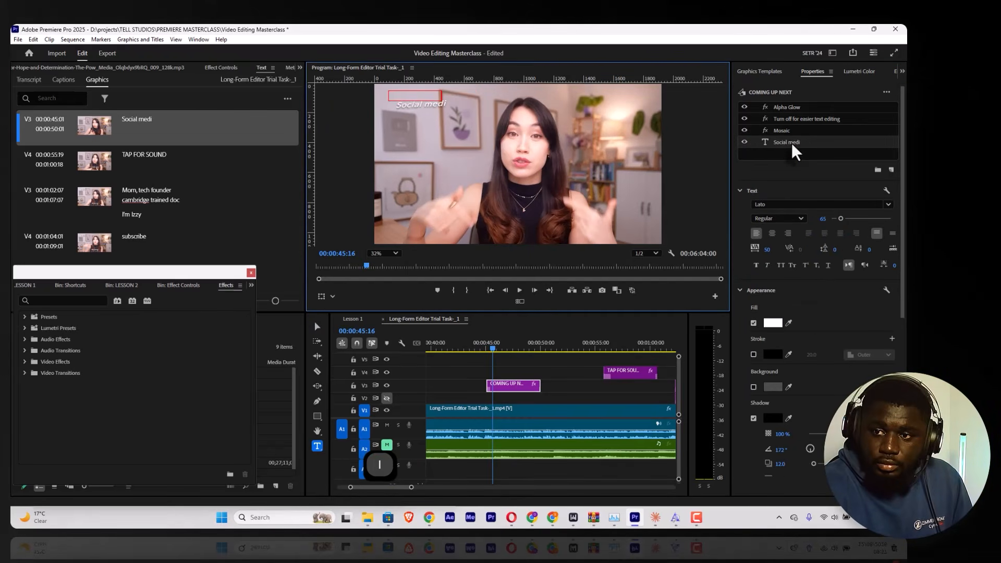
type("a has trained ")
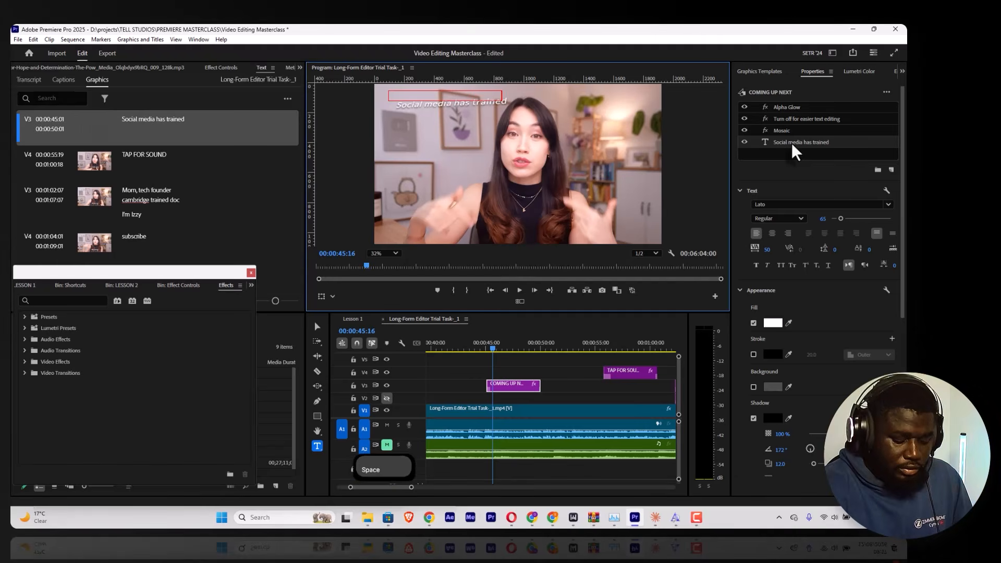
type("o")
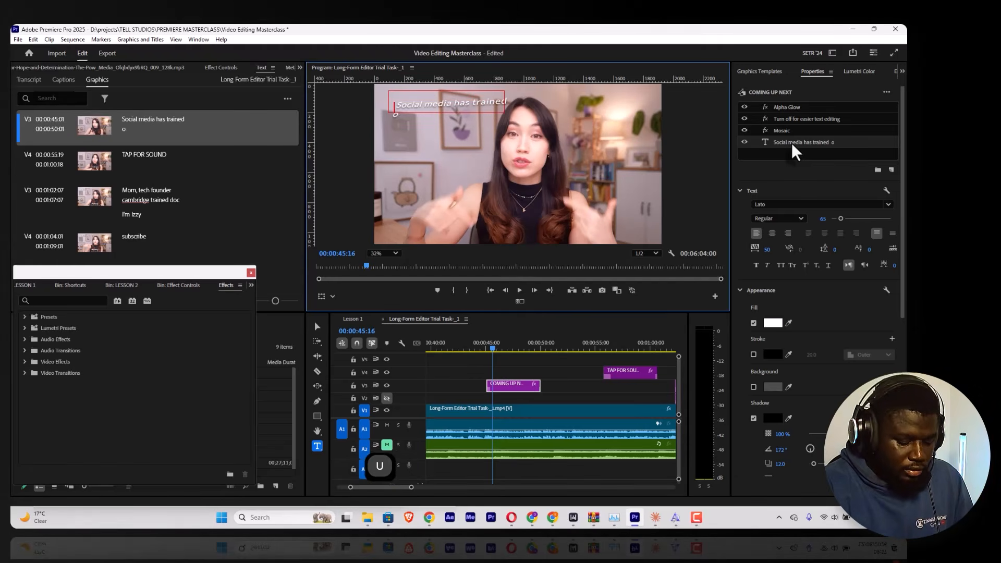
type("ur brains")
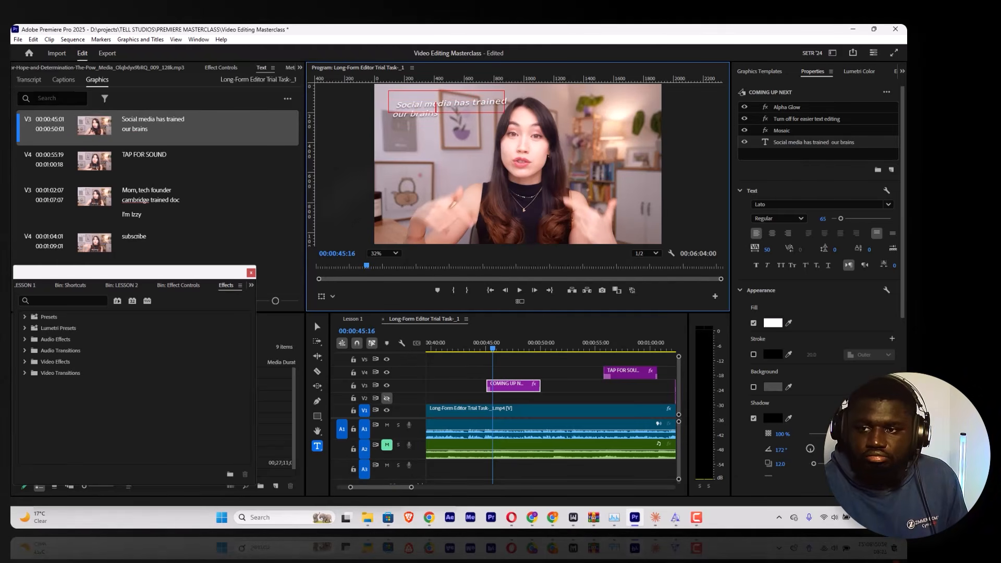
left_click(317, 326)
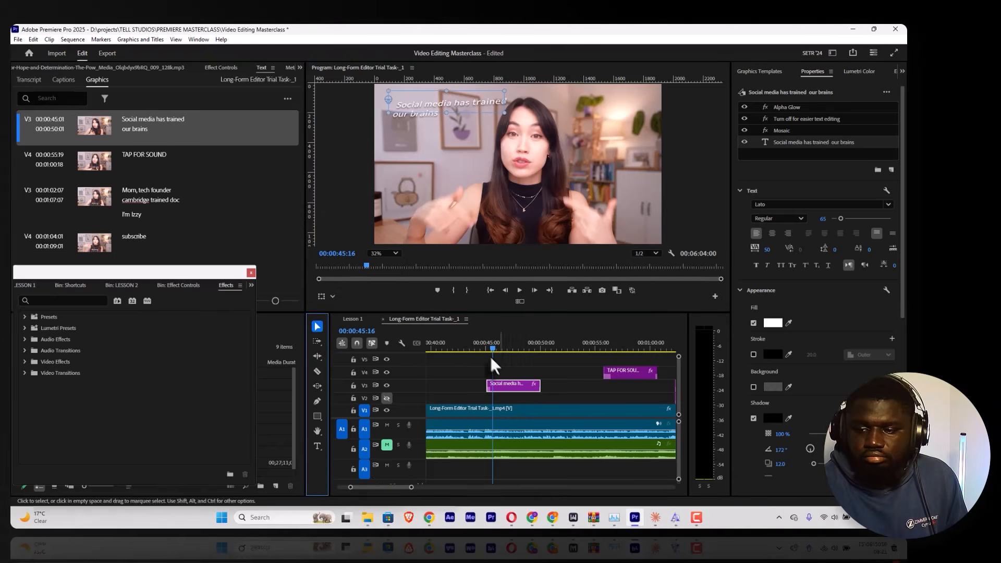
Step: Play back the "Social media has trained our brains" graphic from its start and through its middle to check the animation
left_click(487, 336)
key("space")
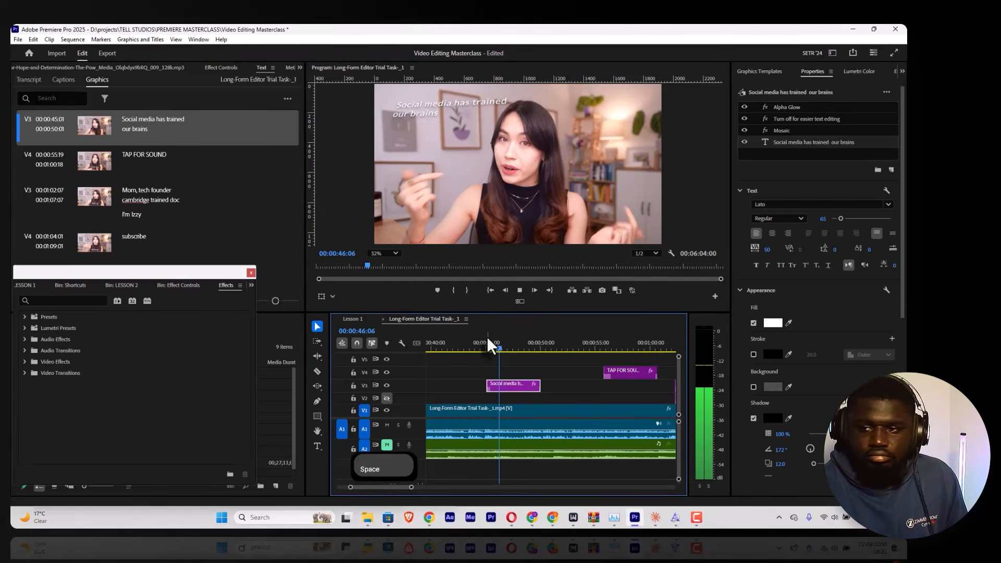
key("space")
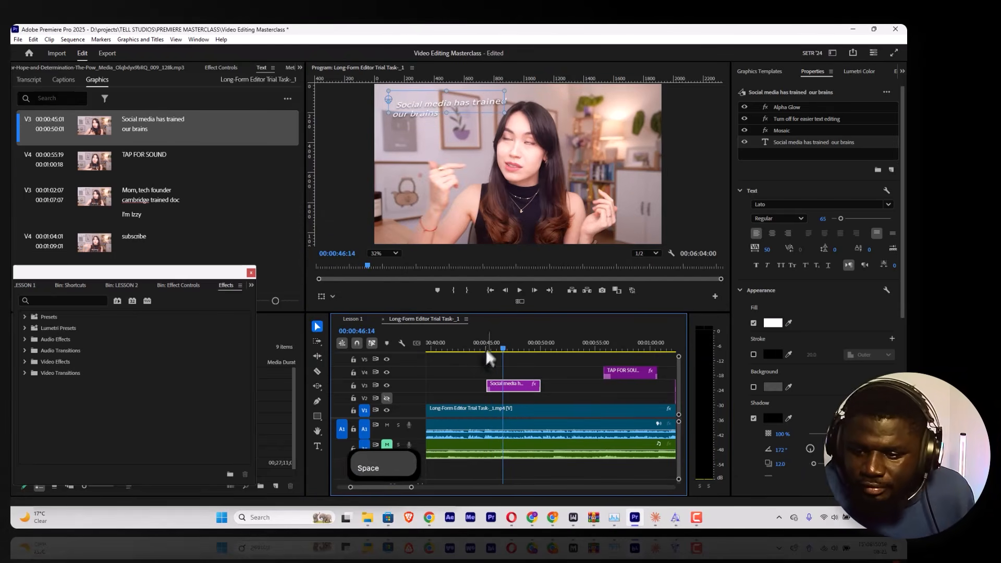
key("space")
left_click(488, 344)
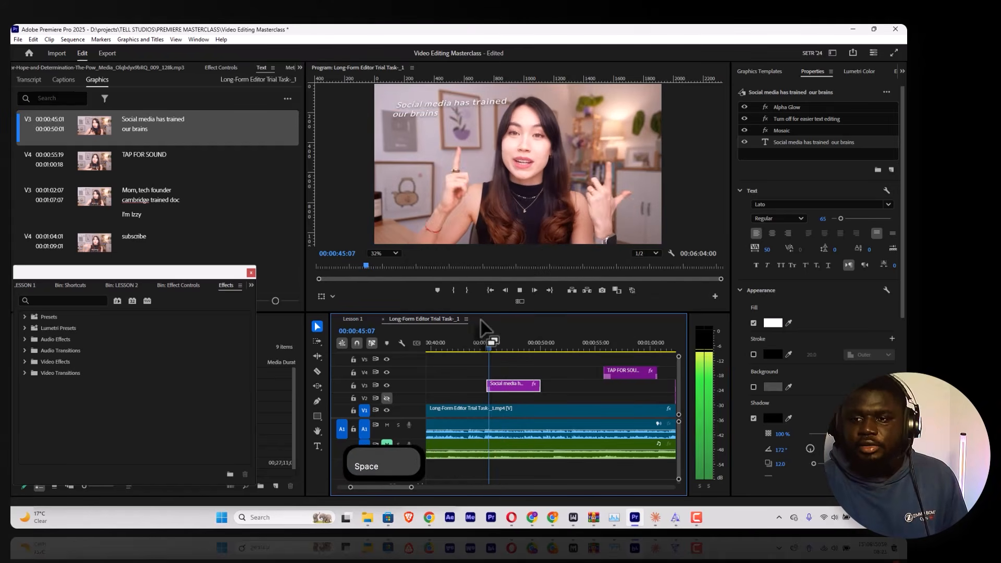
key("space")
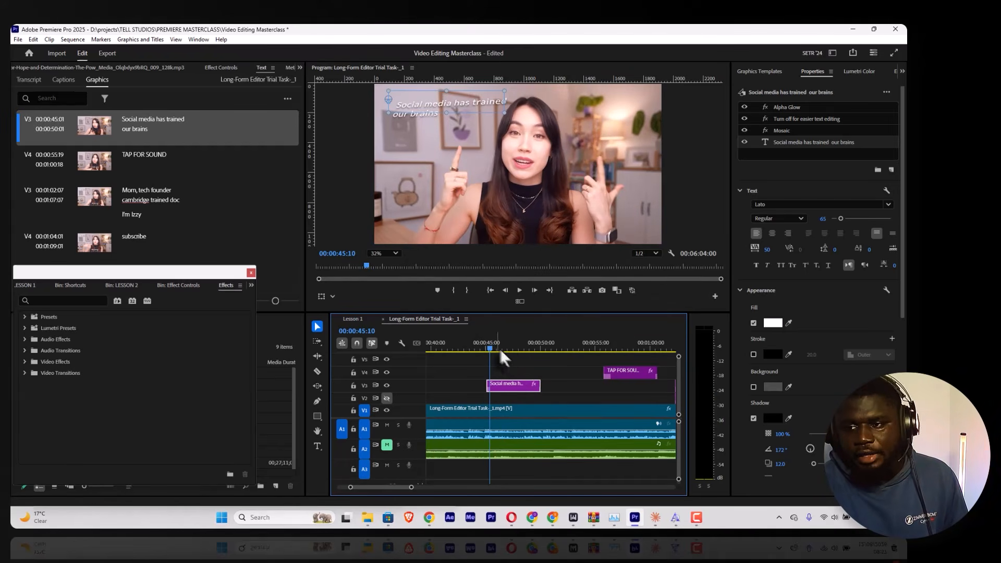
left_click(509, 343)
key("space")
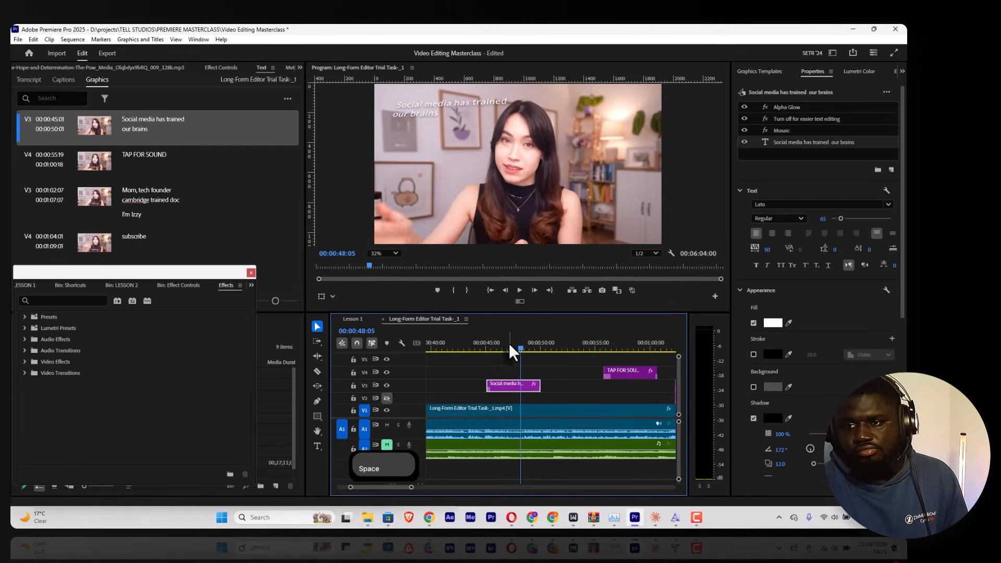
key("space")
key("space")
Step: Set the font of the "Social media has trained our brains" text to Poppins Regular
left_click(425, 99)
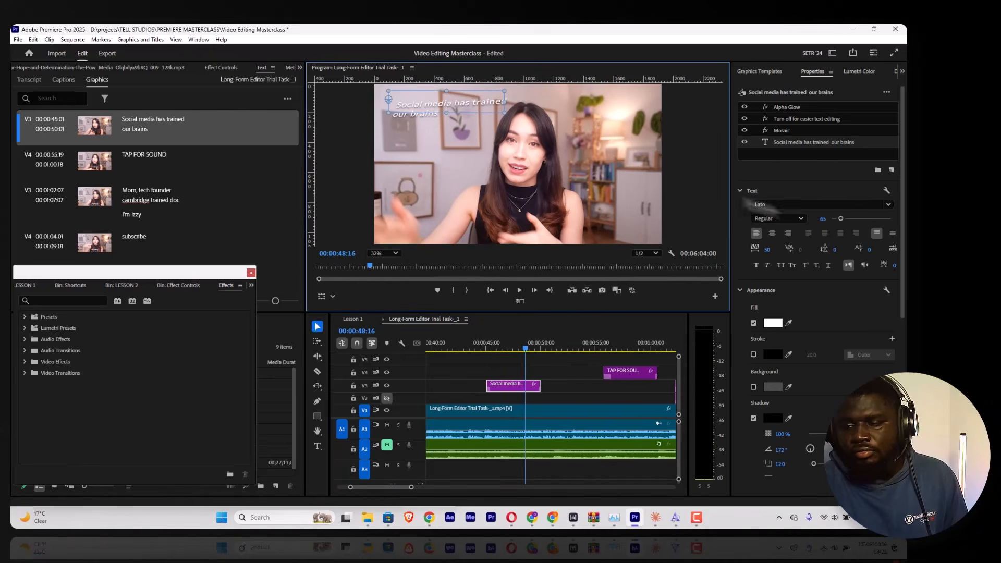
left_click(778, 205)
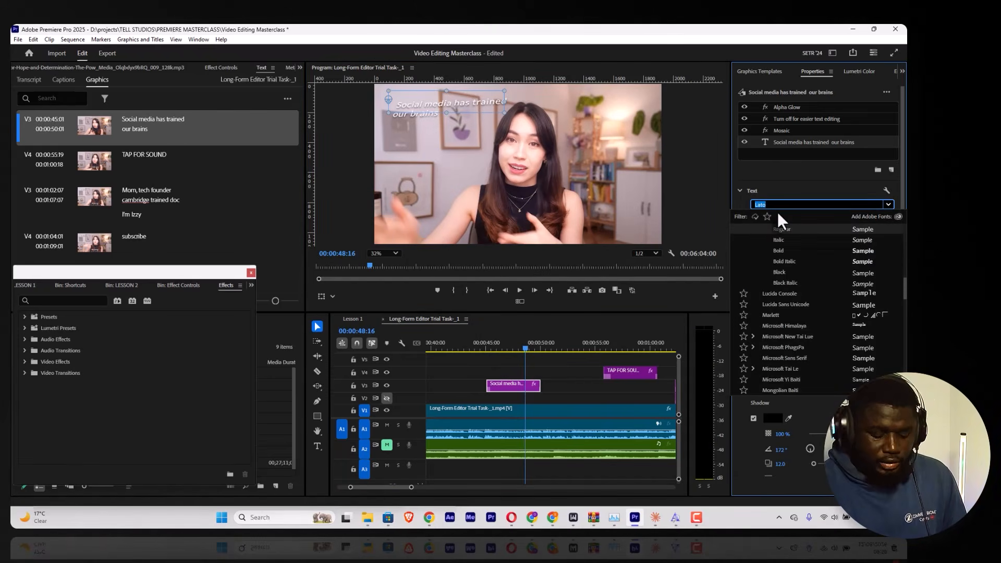
type("poppi")
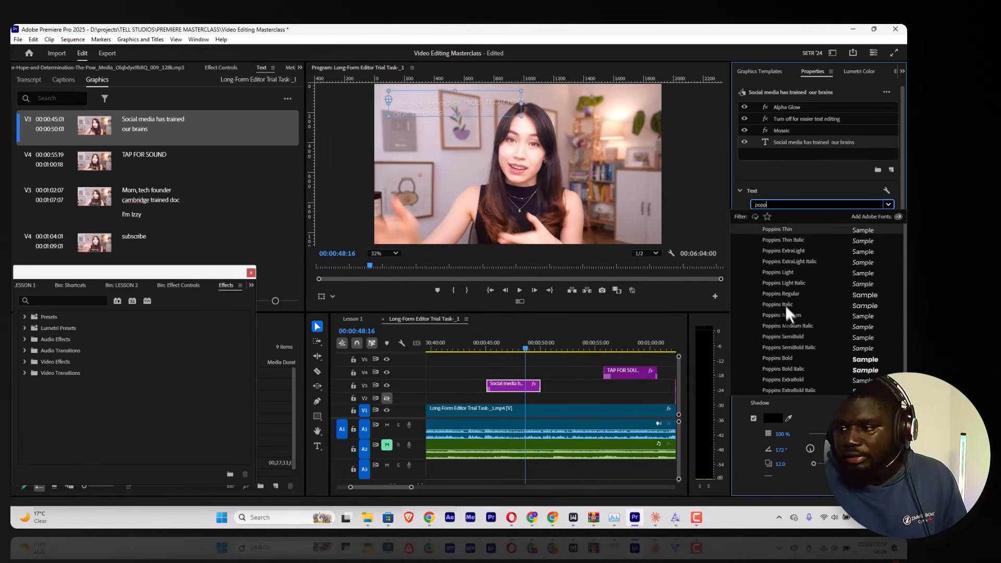
left_click(786, 307)
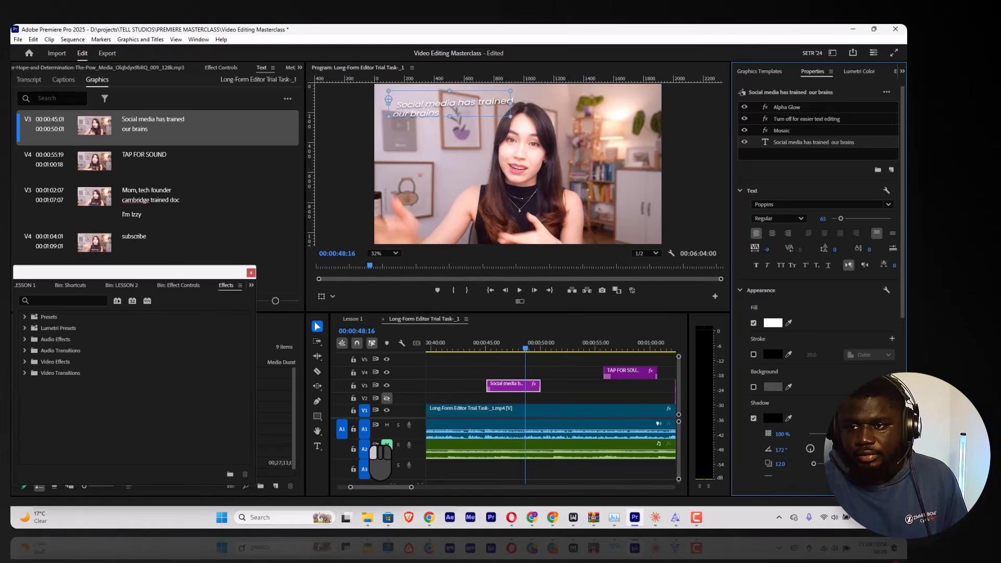
scroll(819, 264, "down", 5)
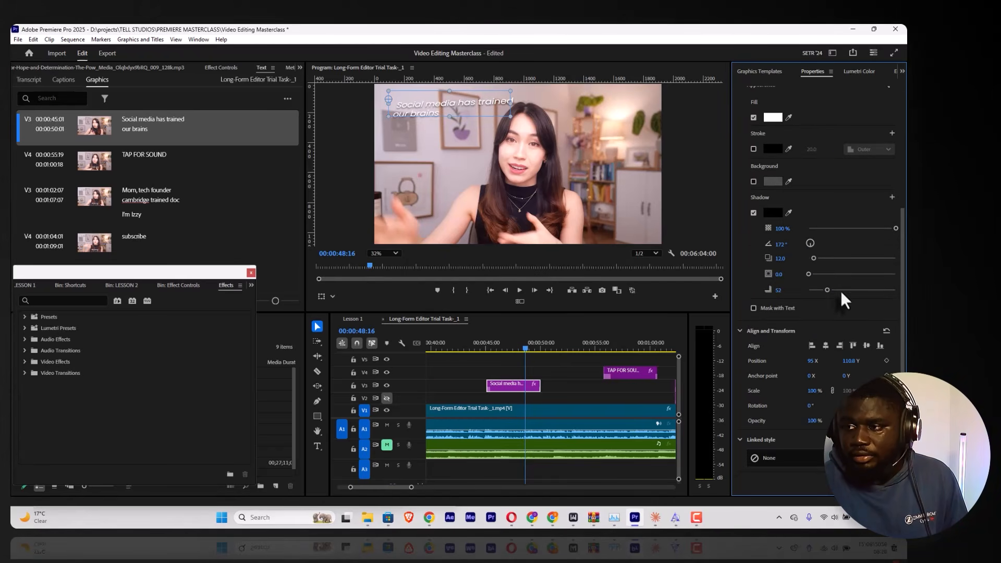
Step: Set the shadow of the "Social media has trained our brains" text to angle 150°, distance 13.9 and blur 47, and fit the preview
scroll(843, 302, "down", 3)
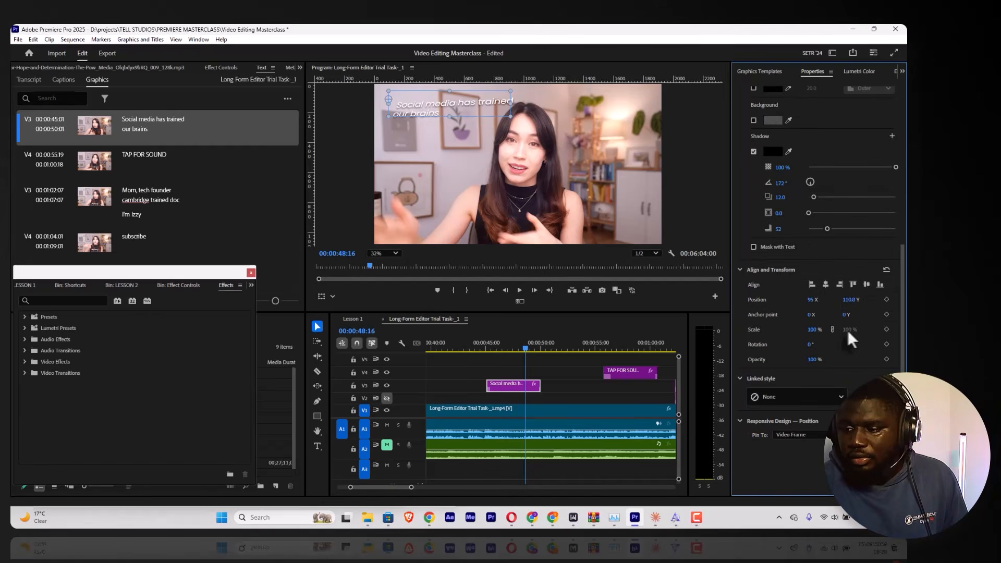
scroll(851, 346, "up", 8)
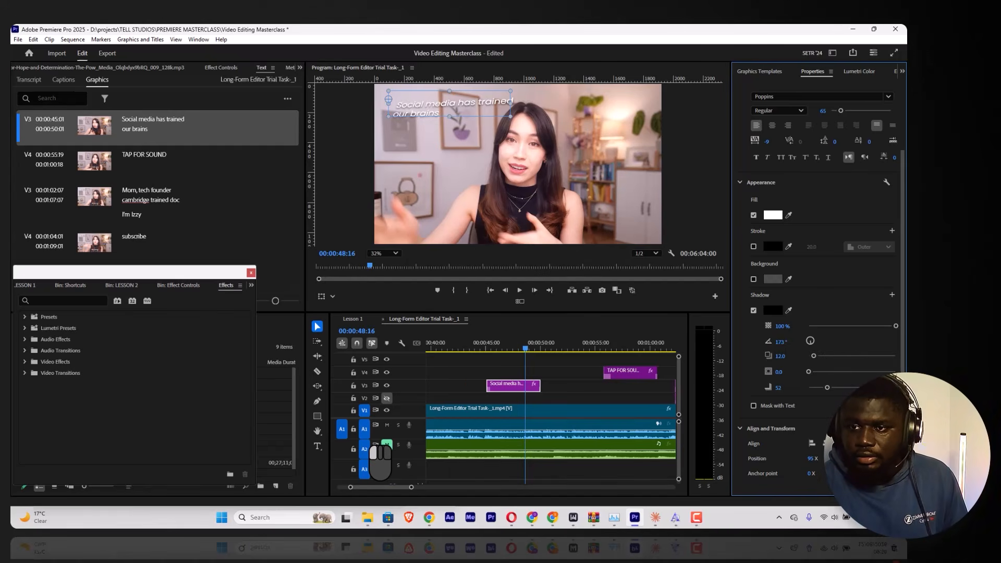
scroll(443, 99, "up", 4)
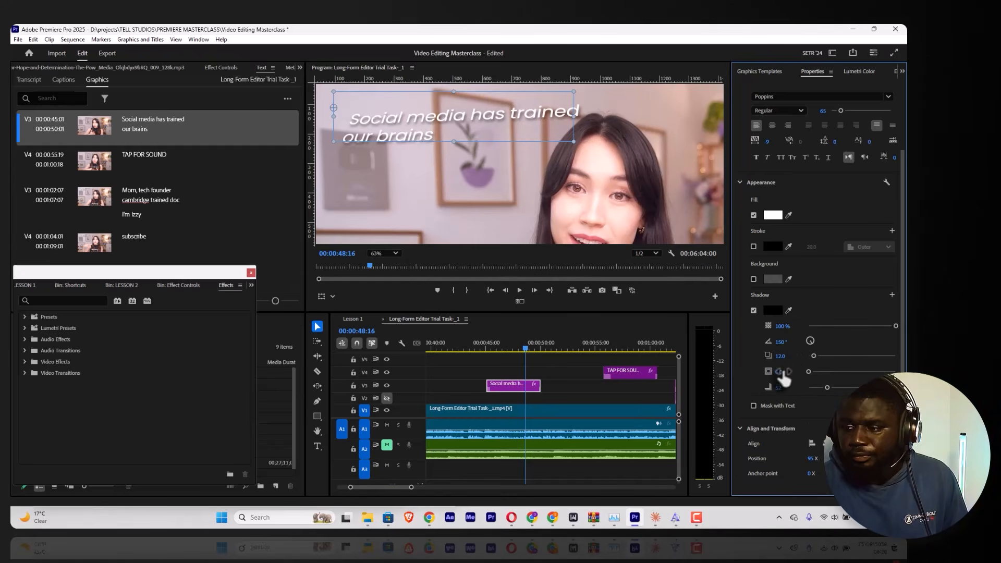
mouse_move(813, 356)
left_mouse_down()
mouse_move(852, 356)
mouse_move(814, 357)
left_mouse_up()
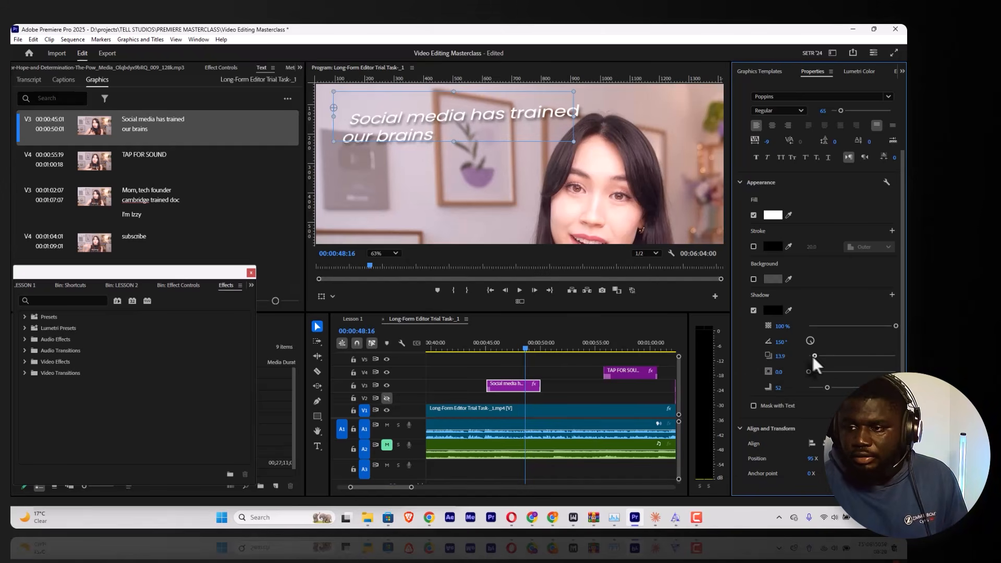
left_click_drag(830, 389, 766, 383)
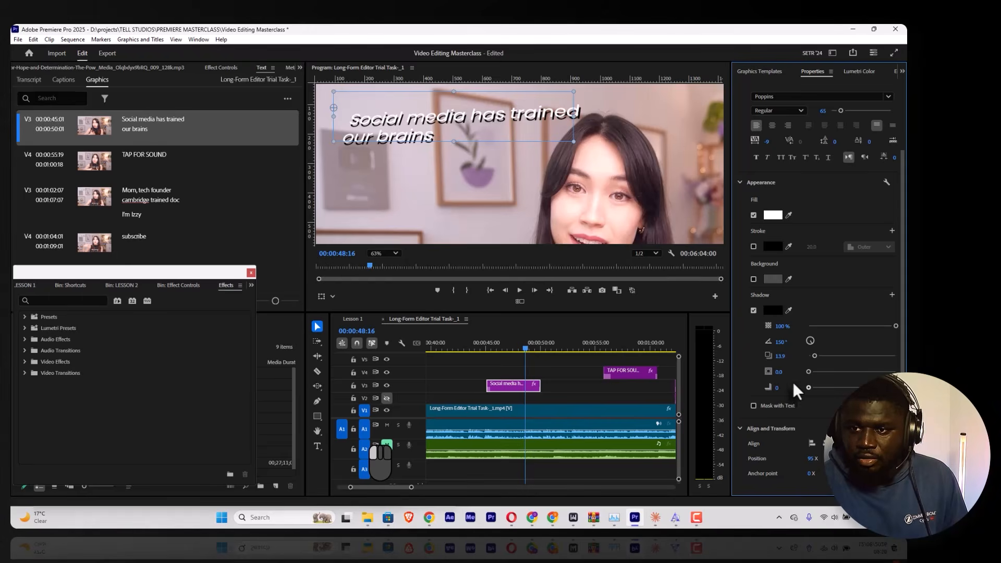
left_click_drag(807, 386, 825, 387)
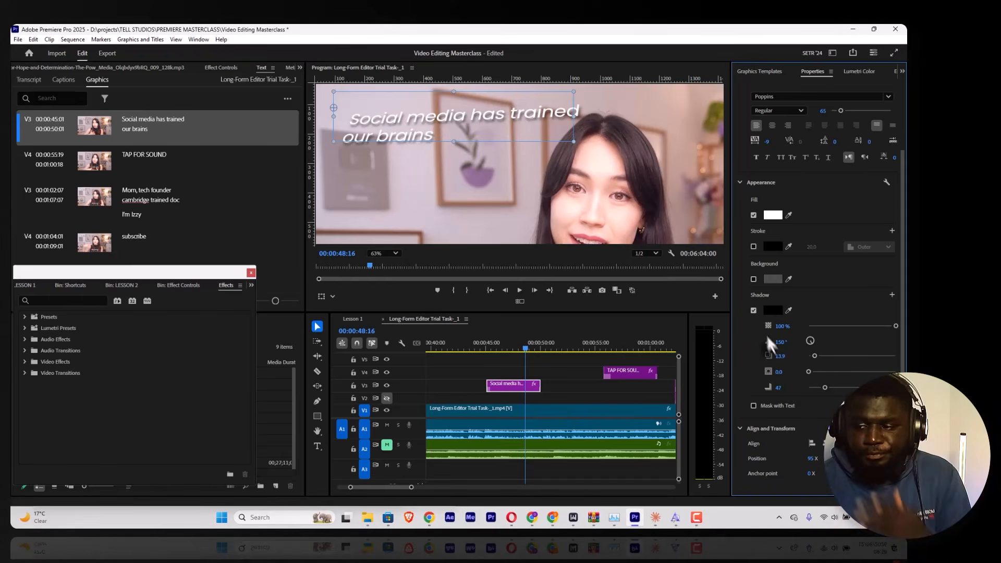
scroll(821, 292, "up", 3)
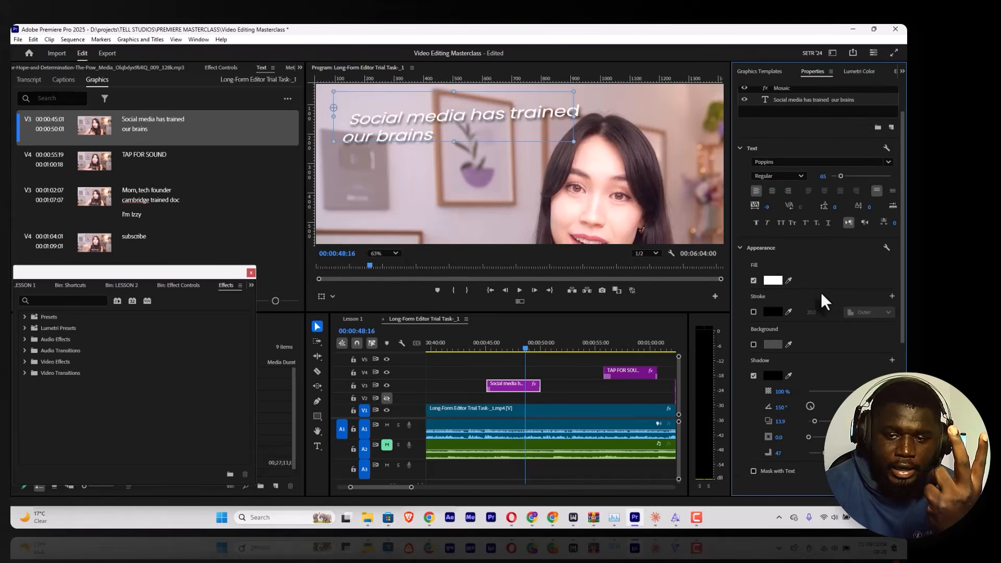
left_click(386, 253)
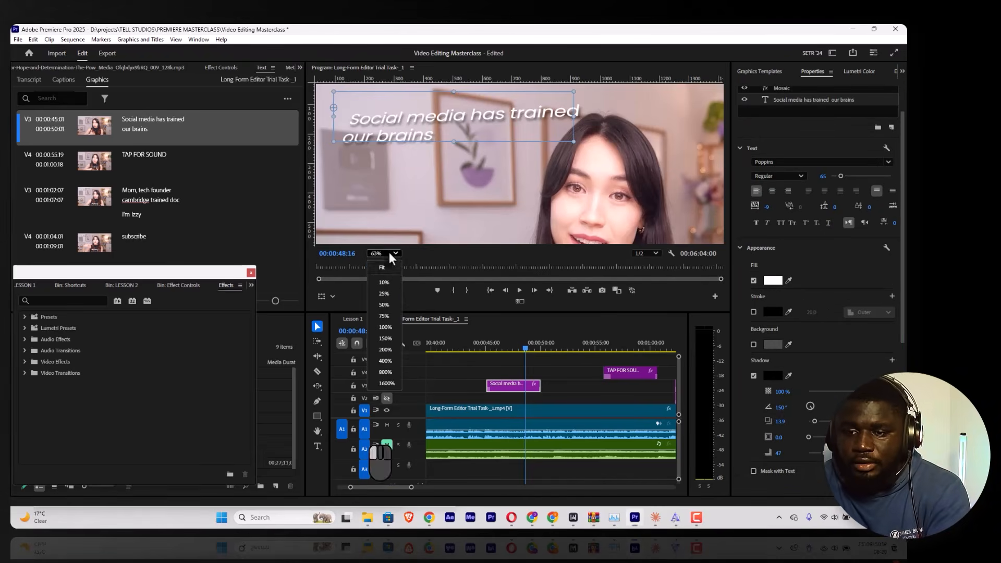
left_click(395, 266)
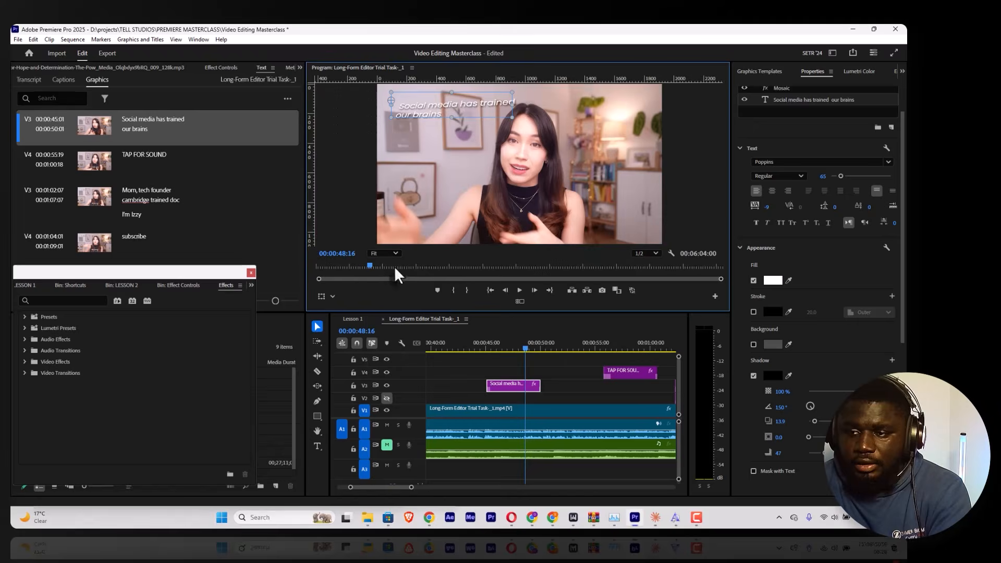
Step: Add the Share graphic template to track V3 directly after the "Social media has trained our brains" clip, starting at 00:00:50:01
left_click(771, 73)
scroll(803, 294, "down", 10)
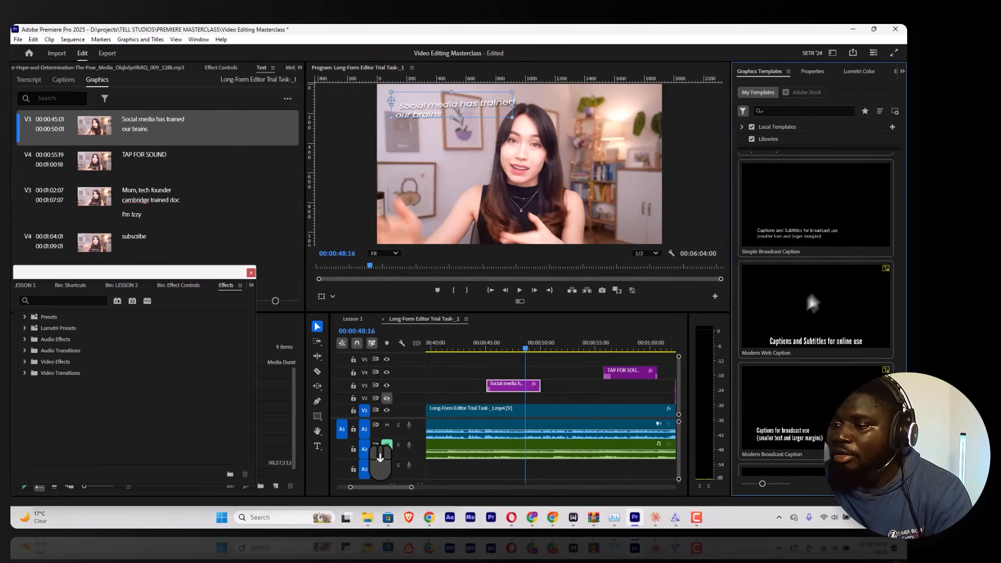
scroll(814, 308, "up", 4)
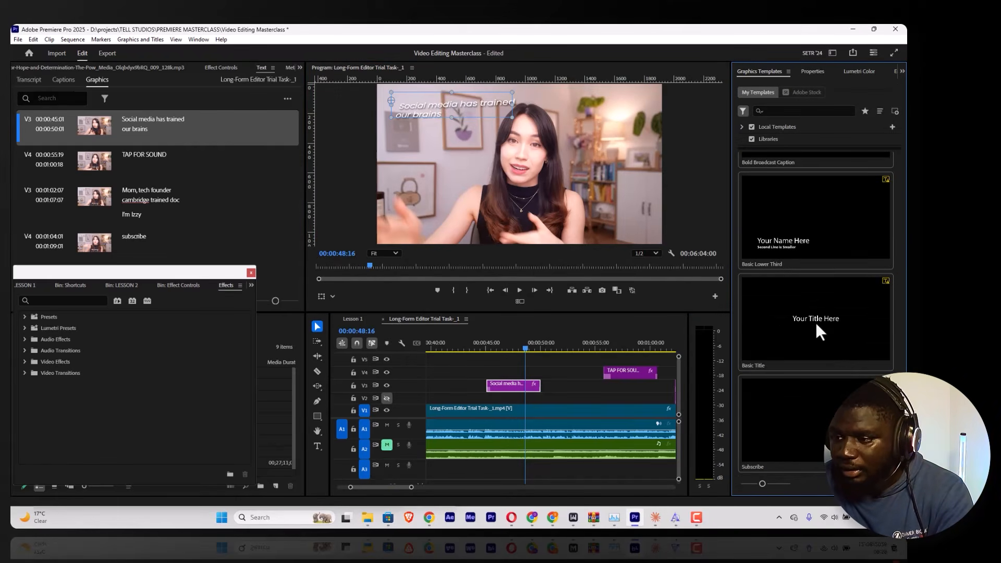
scroll(832, 312, "up", 5)
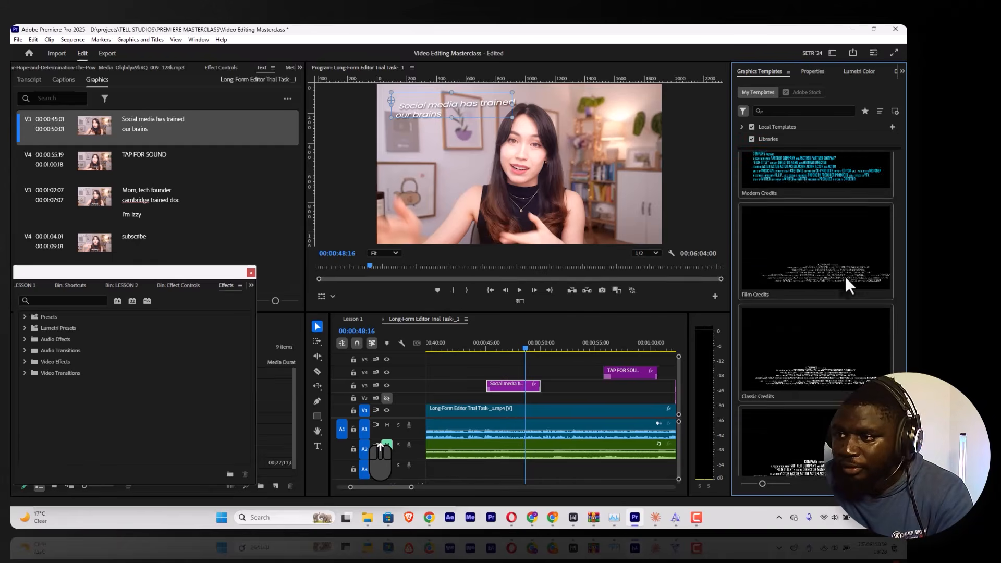
scroll(846, 276, "up", 5)
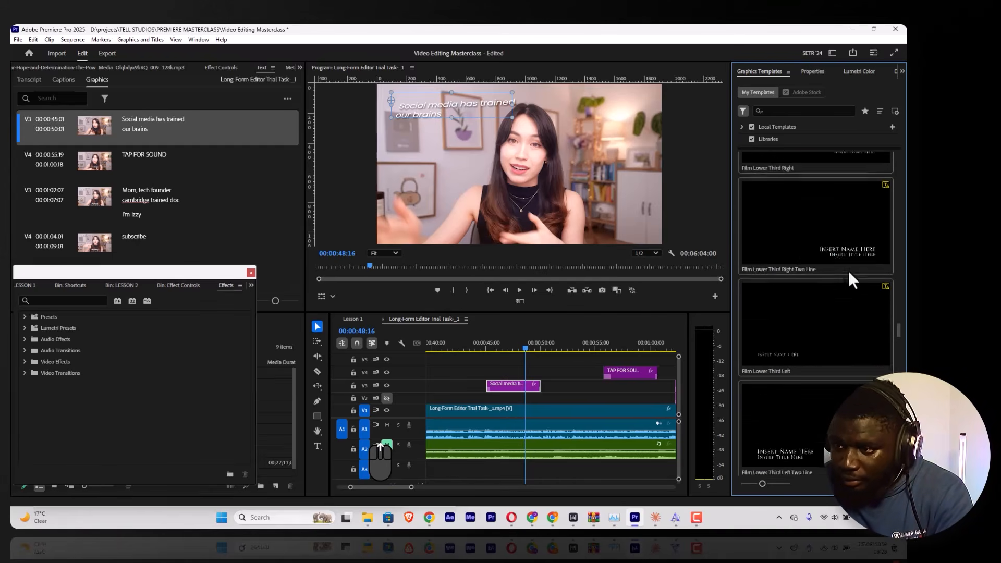
scroll(849, 271, "up", 5)
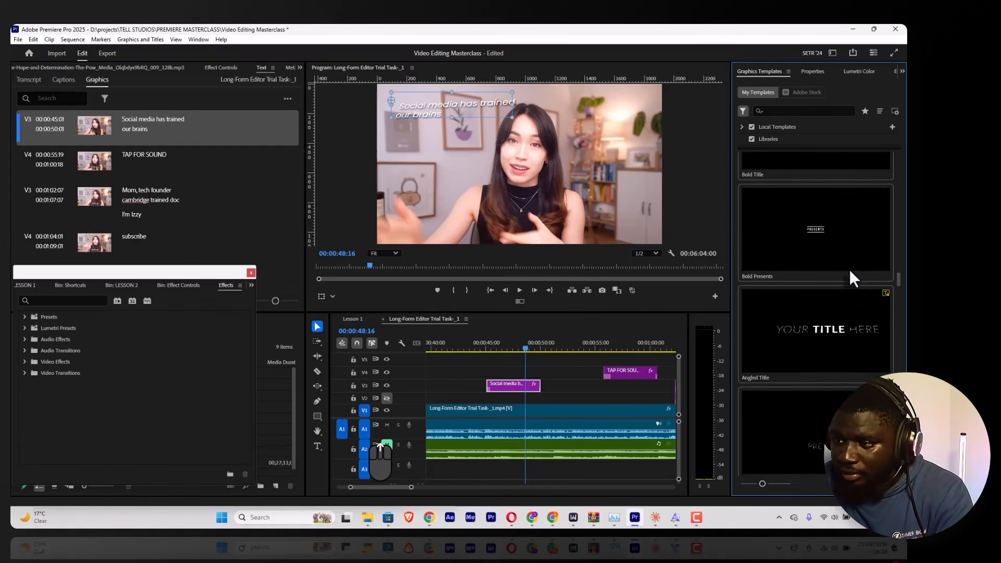
scroll(826, 305, "down", 3)
left_click_drag(819, 308, 533, 373)
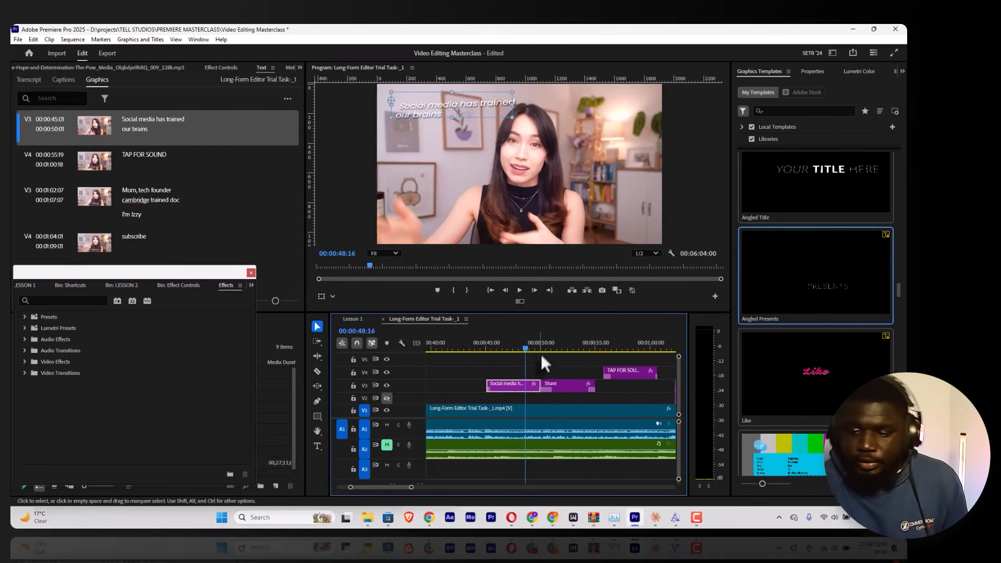
Step: Move the Share graphic down to track V2, make that track visible and play back the graphic's entrance
left_click(537, 346)
key("space")
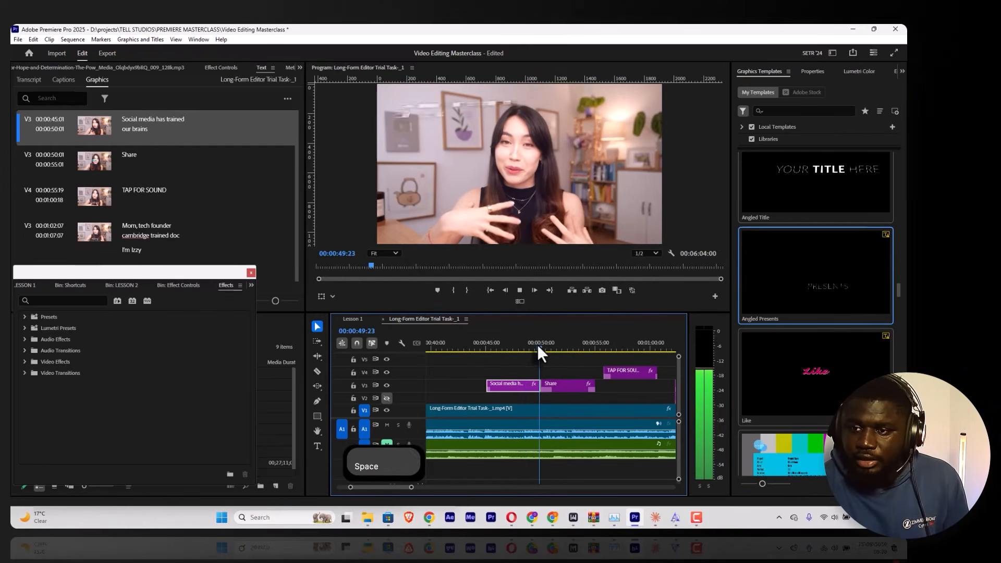
key("space")
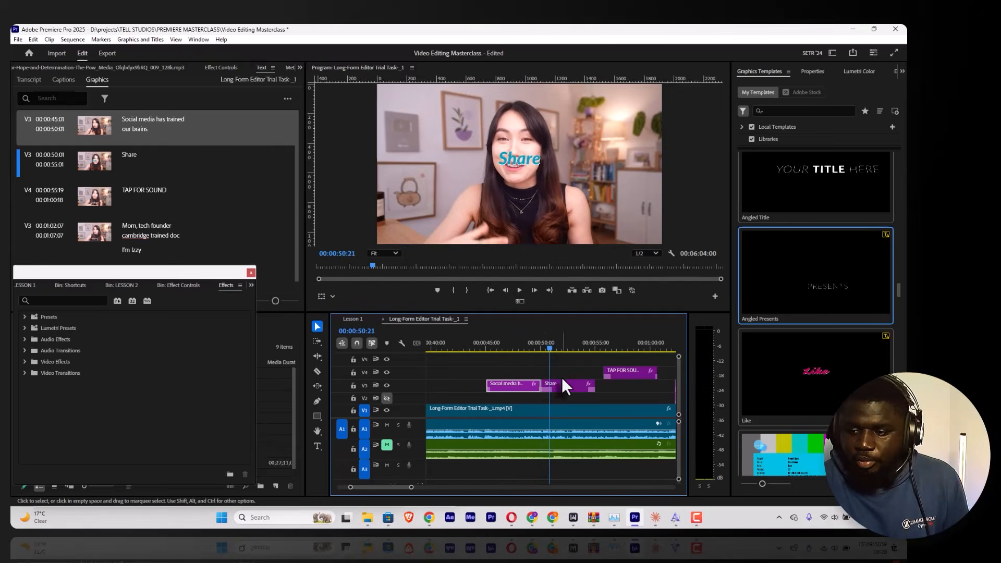
left_click_drag(562, 377, 562, 388)
key("space")
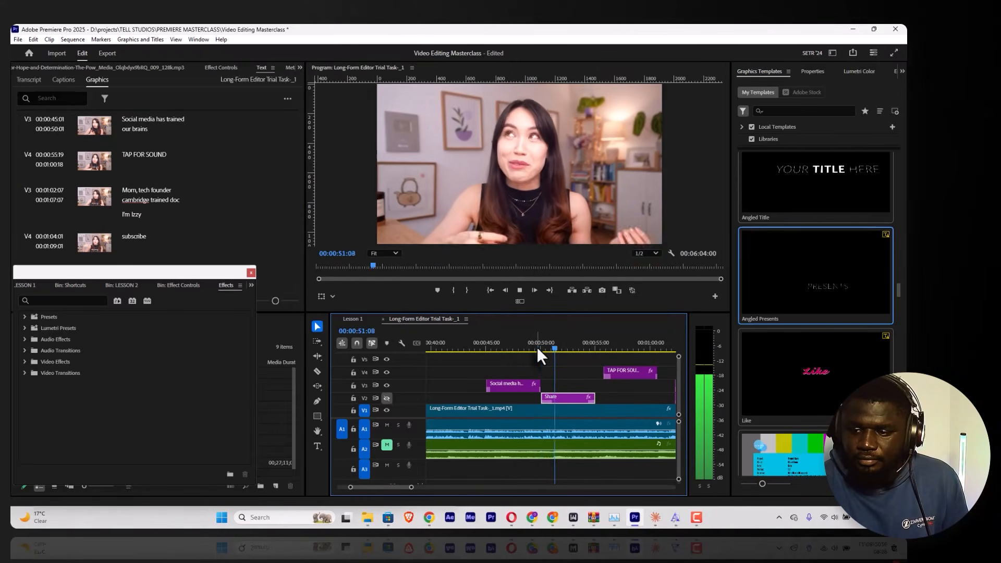
key("space")
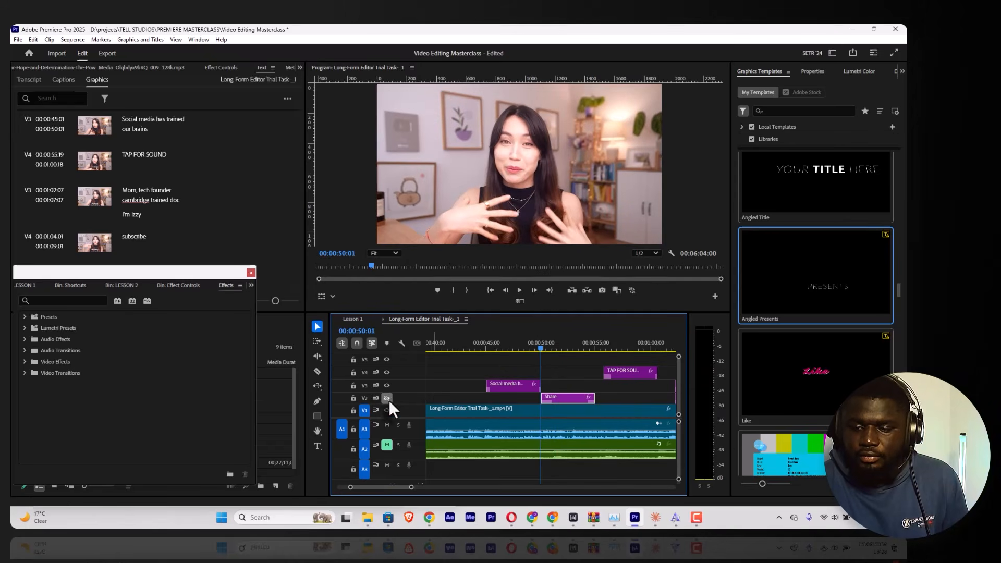
key("space")
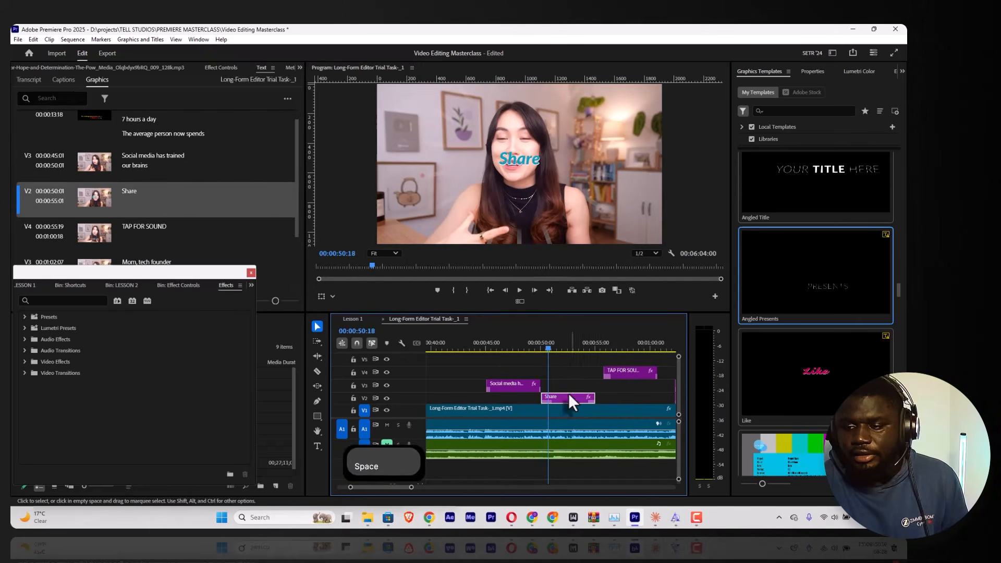
key("space")
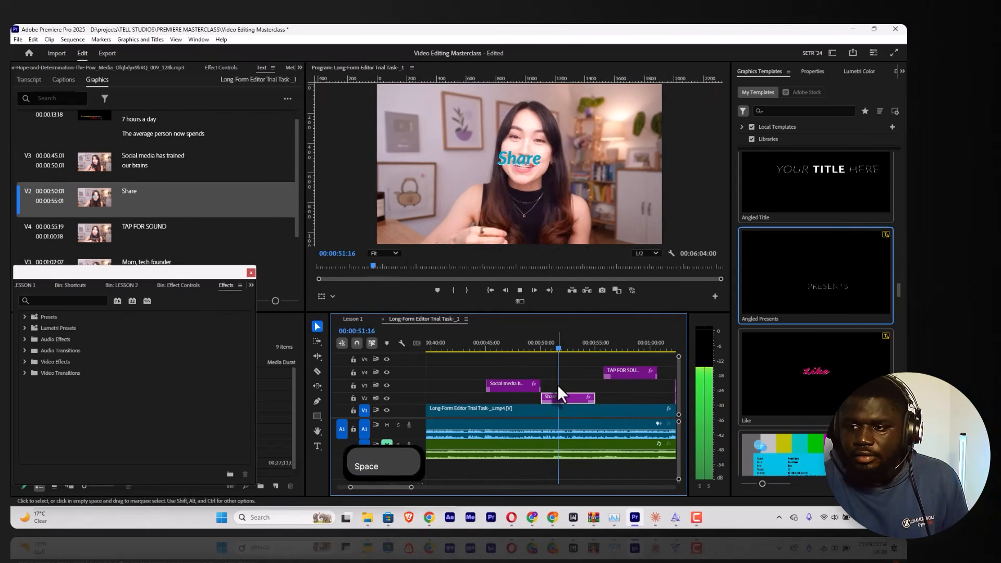
Step: Shift the Share graphic on track V2 to start at 00:00:51:13, matching it to the speech
left_click_drag(560, 400, 582, 403)
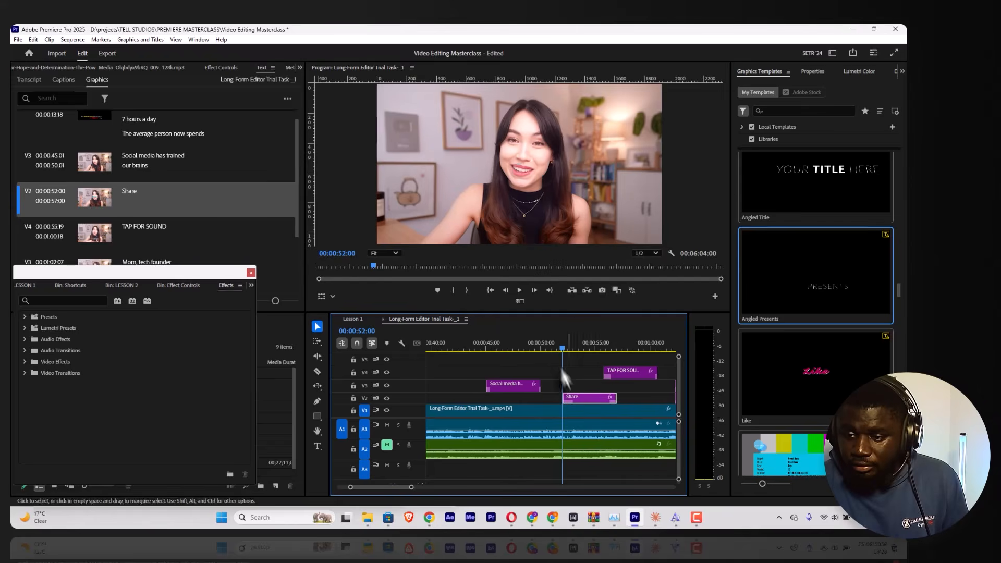
left_click(548, 347)
key("space")
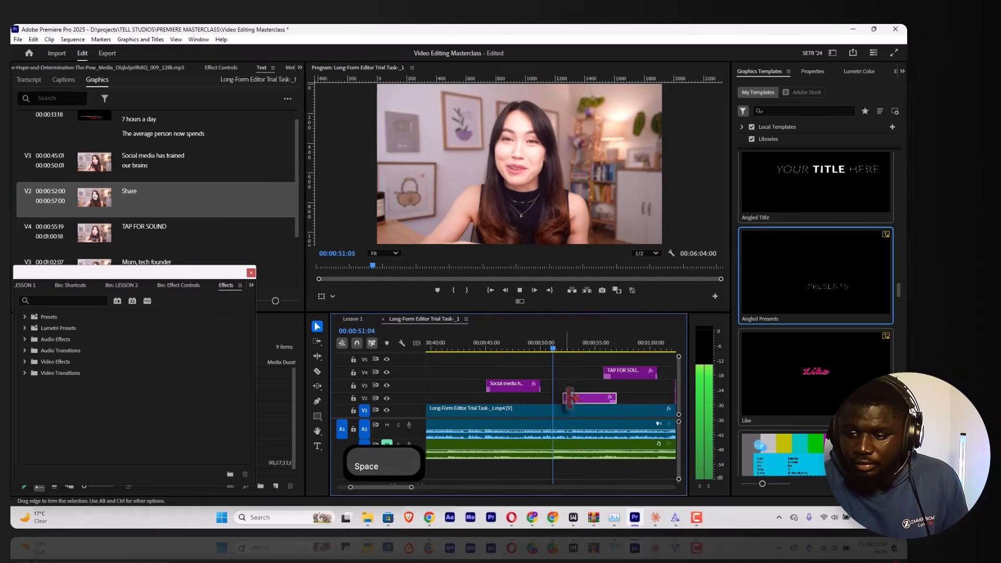
left_click_drag(577, 403, 570, 401)
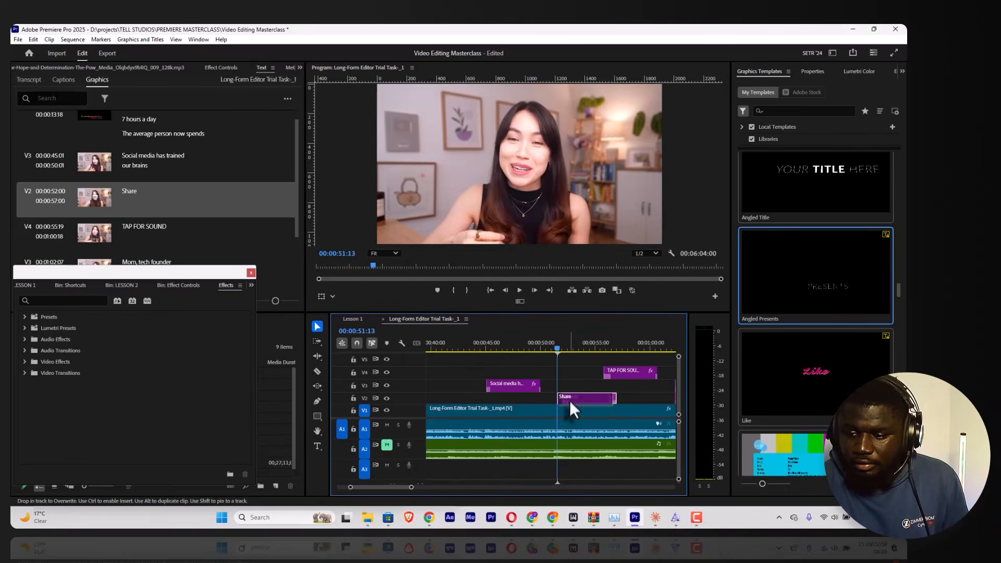
Step: Replace the Share graphic's text with "Really dull" and return to the Selection tool
left_click(813, 71)
double_click(787, 118)
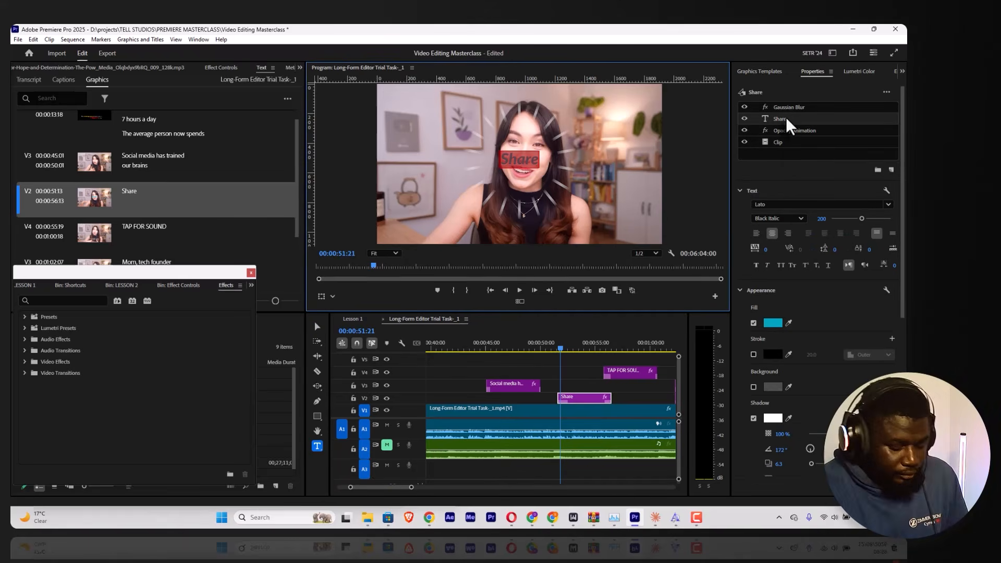
type("Really du")
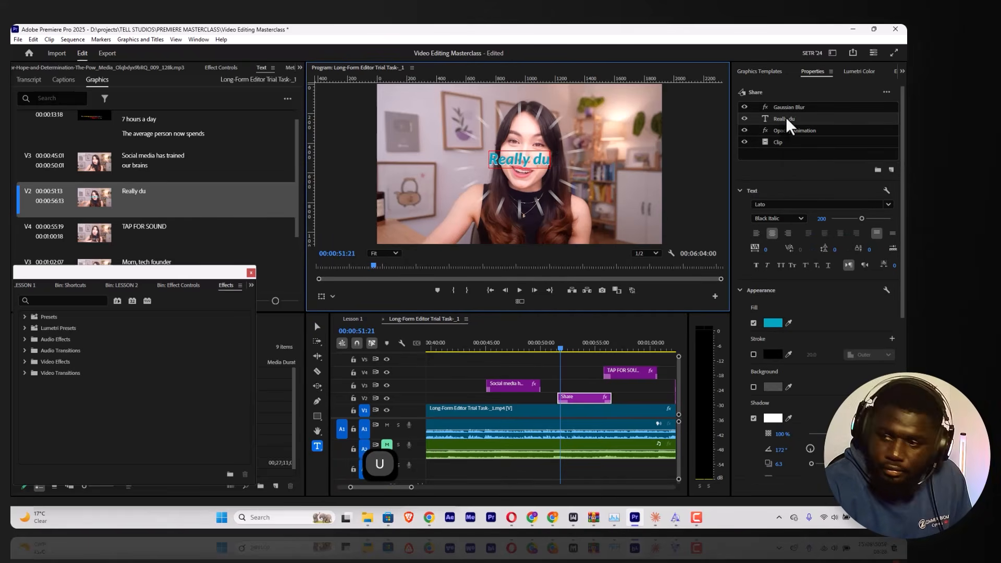
type("ll")
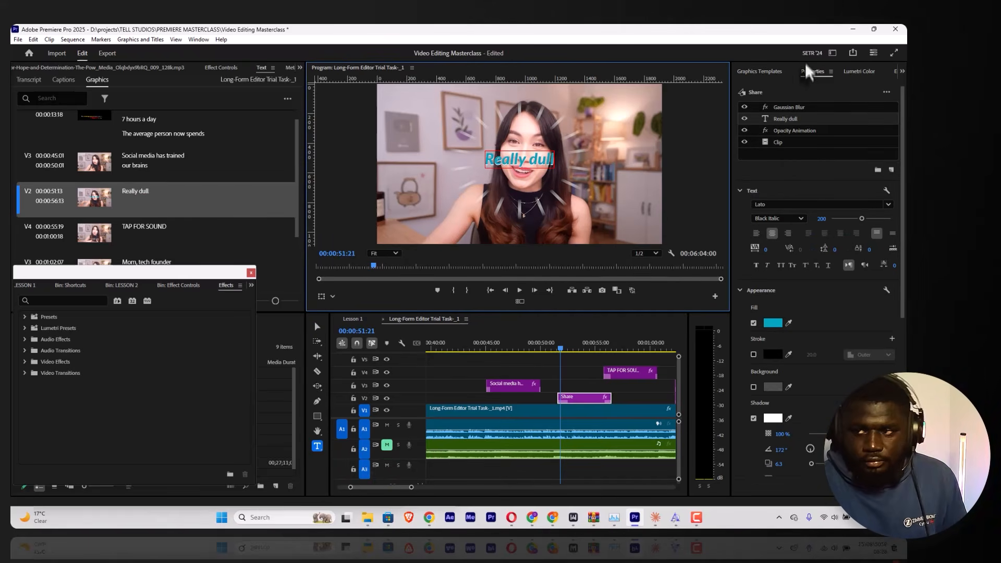
left_click(818, 94)
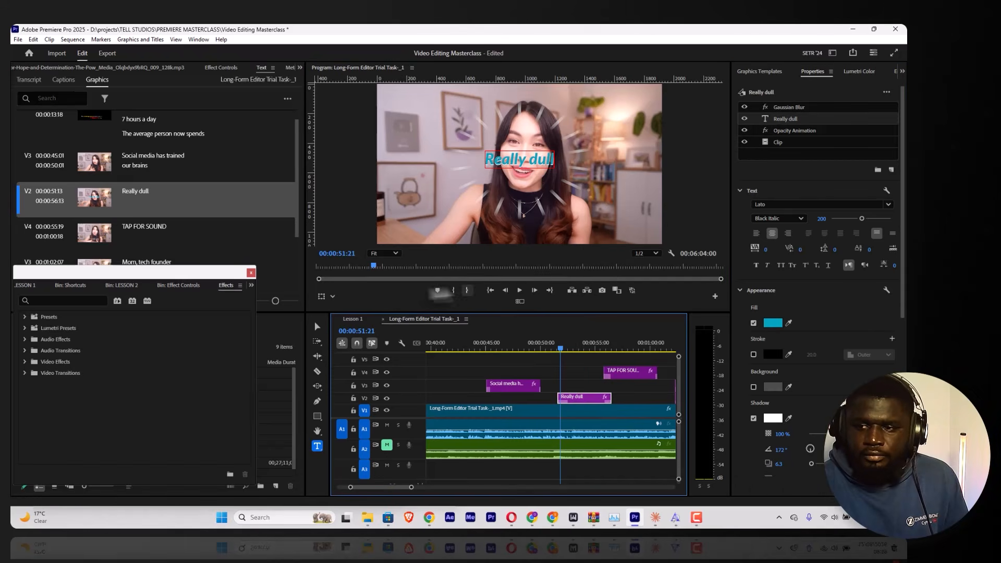
left_click(316, 326)
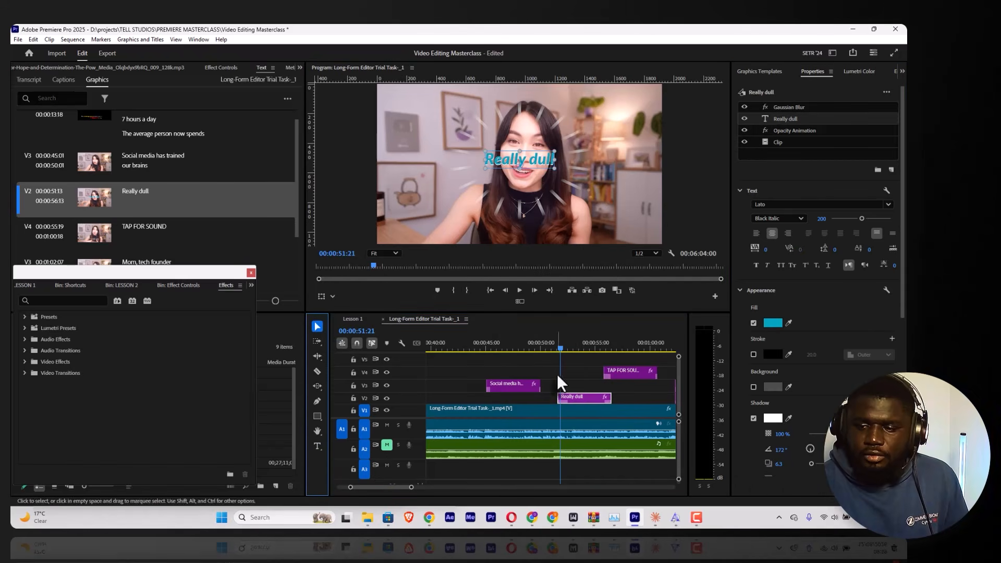
Step: Examine the "Really dull" graphic's opacity animation and clip scale keyframes while playing and scrubbing through its entrance
left_click(215, 68)
left_click(551, 343)
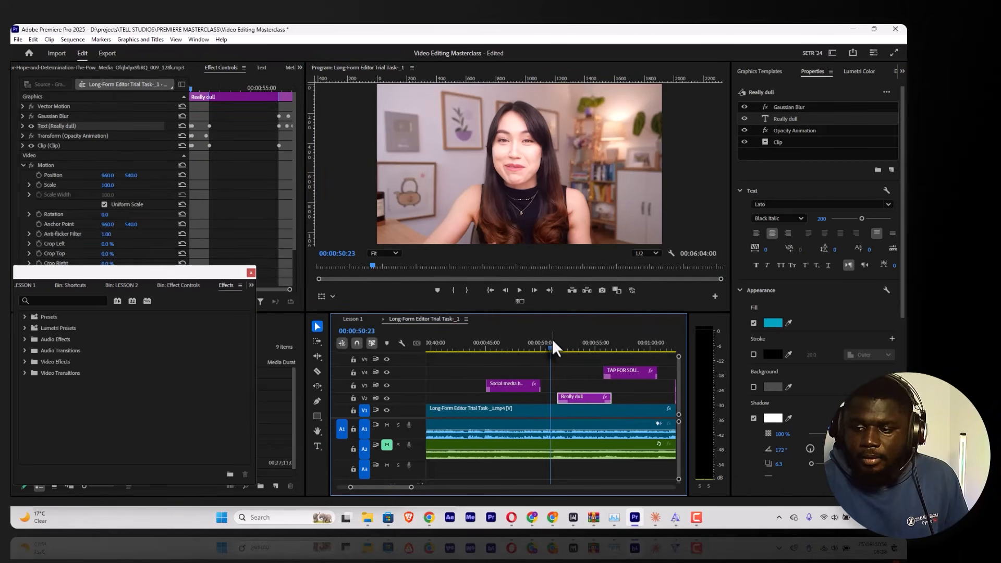
left_click(192, 89)
key("space")
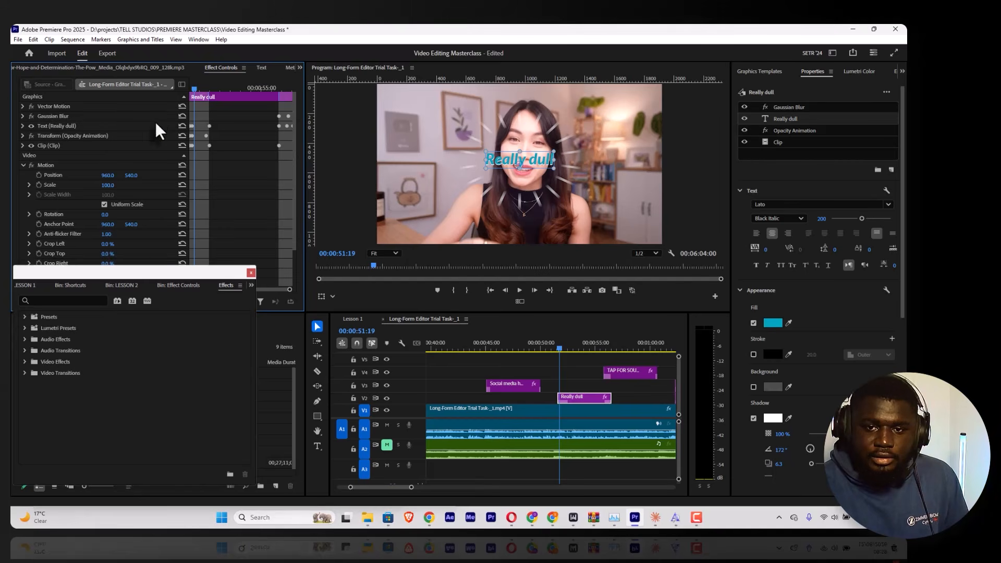
left_click(72, 138)
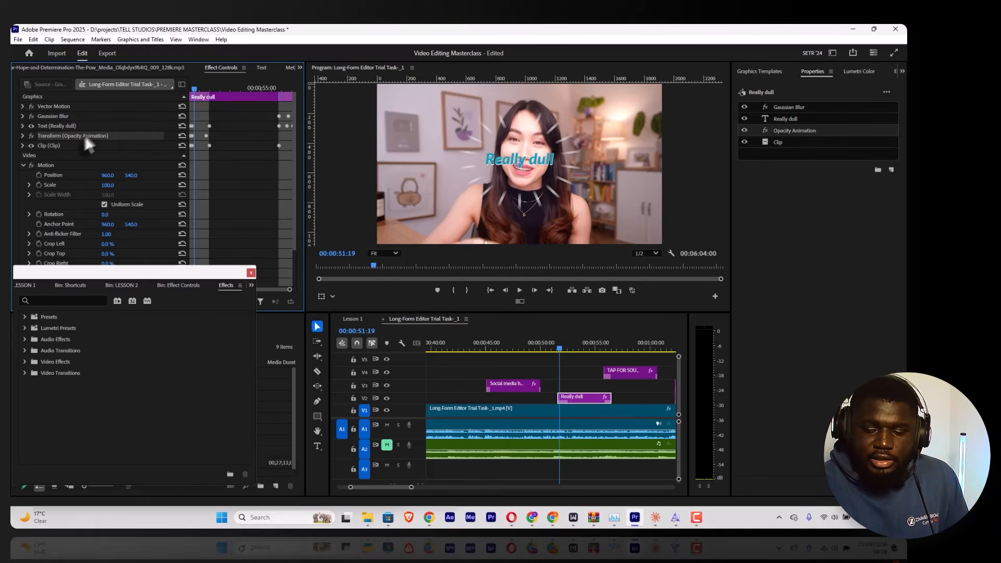
mouse_move(193, 90)
left_mouse_down()
mouse_move(210, 99)
mouse_move(195, 100)
left_mouse_up()
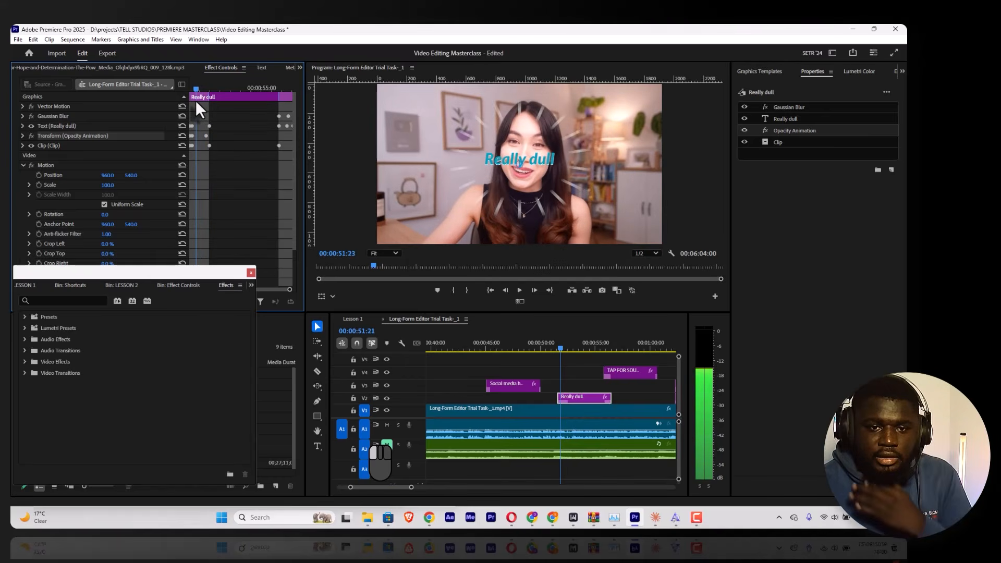
left_click(22, 146)
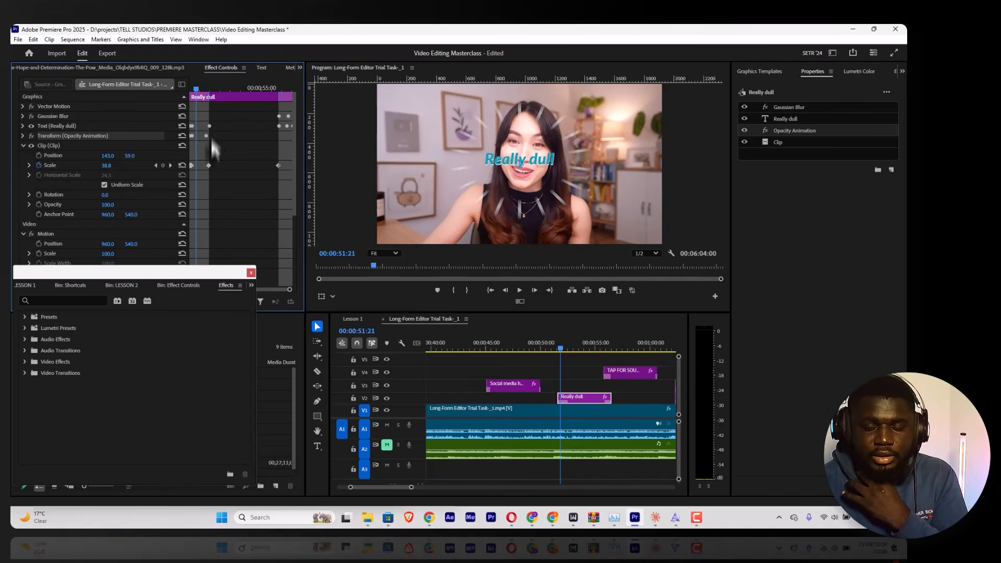
mouse_move(199, 91)
left_mouse_down()
mouse_move(173, 92)
mouse_move(198, 89)
left_mouse_up()
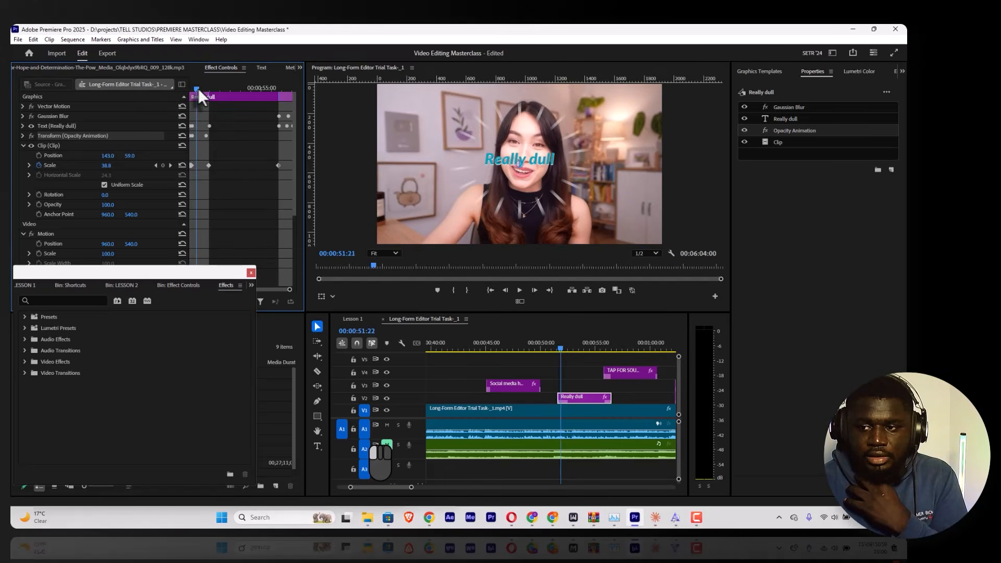
Step: Play back the "Really dull" graphic from its entrance through its exit animation into the "TAP FOR SOUND" title
left_click(558, 345)
key("space")
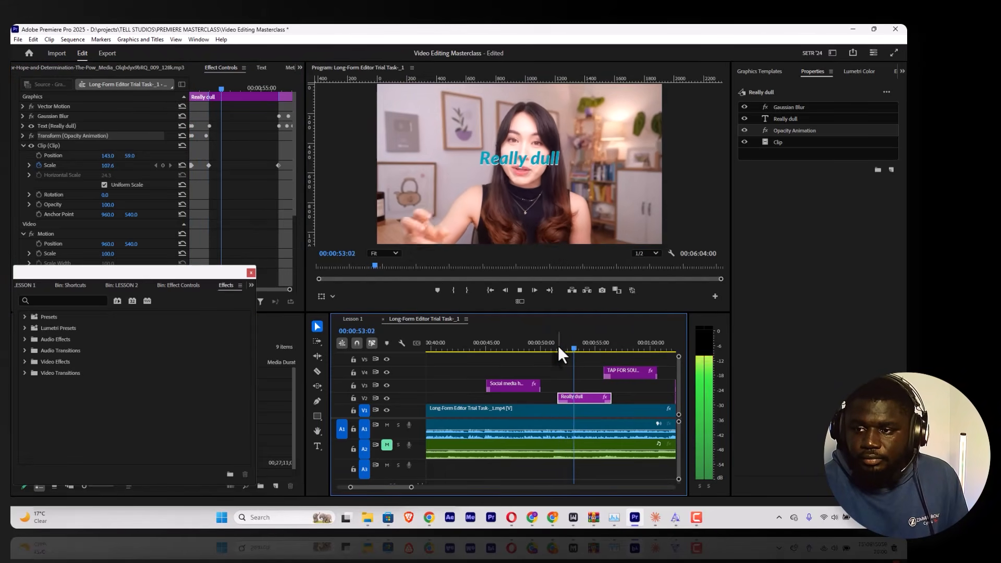
key("space")
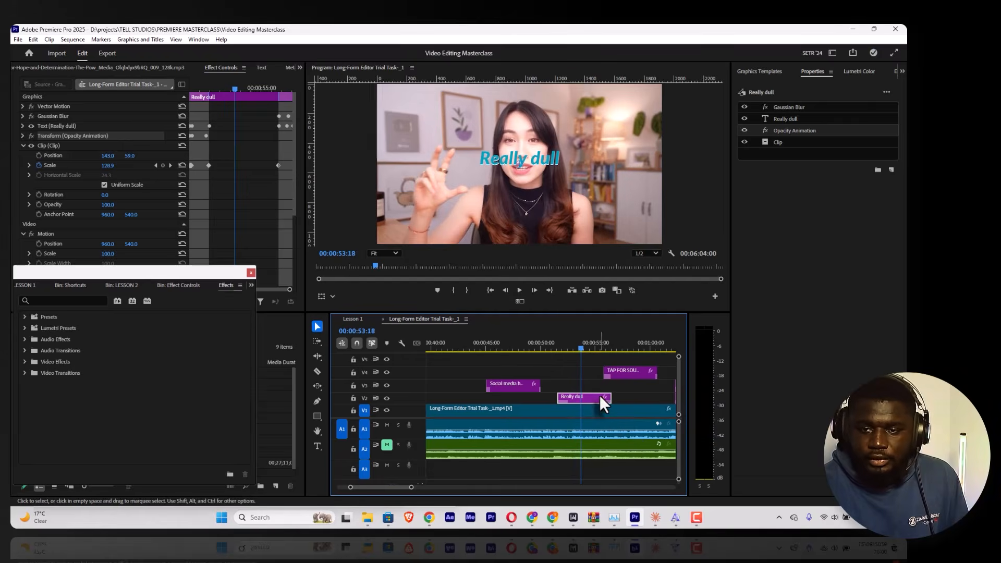
key("space")
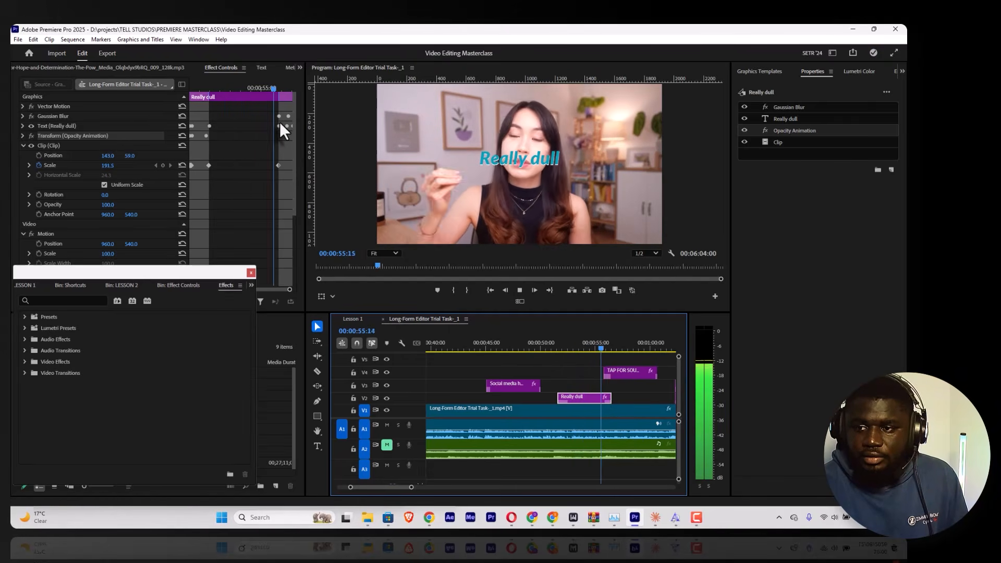
key("space")
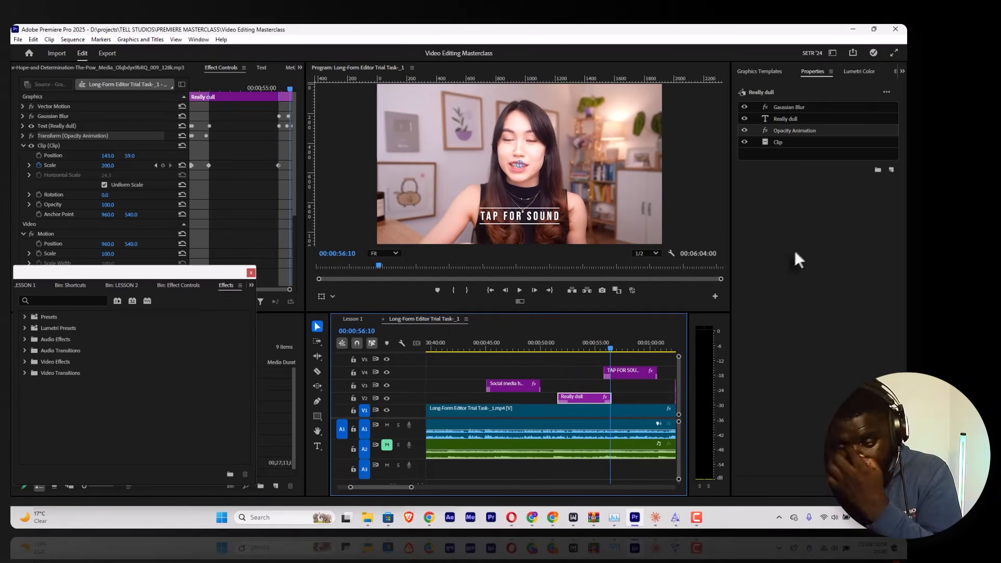
key("space")
key("space")
Step: Switch to the Lesson 1 sequence and place the Sports Graphic Overlay template at its start on track V3
left_click(759, 72)
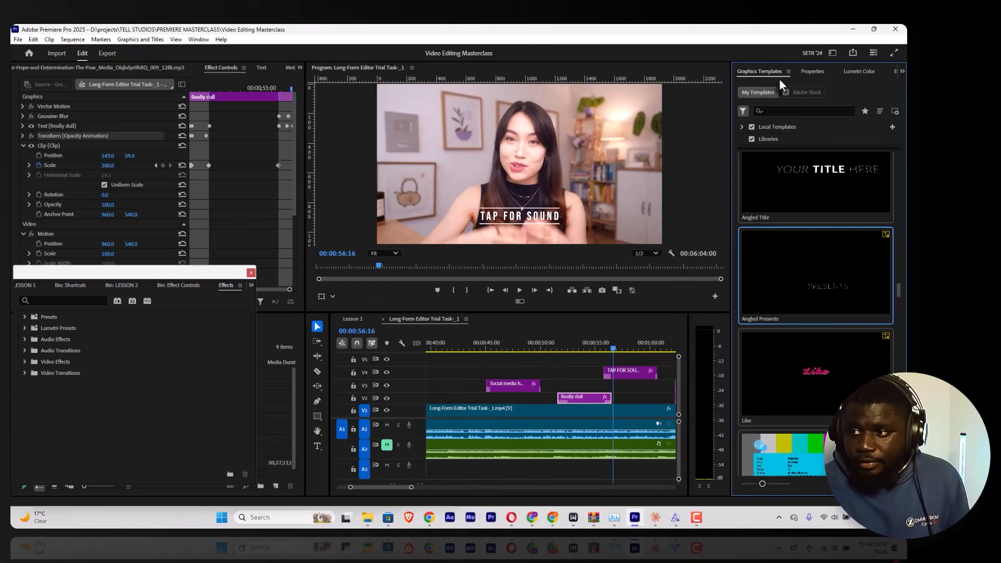
scroll(785, 254, "down", 2)
scroll(784, 248, "down", 10)
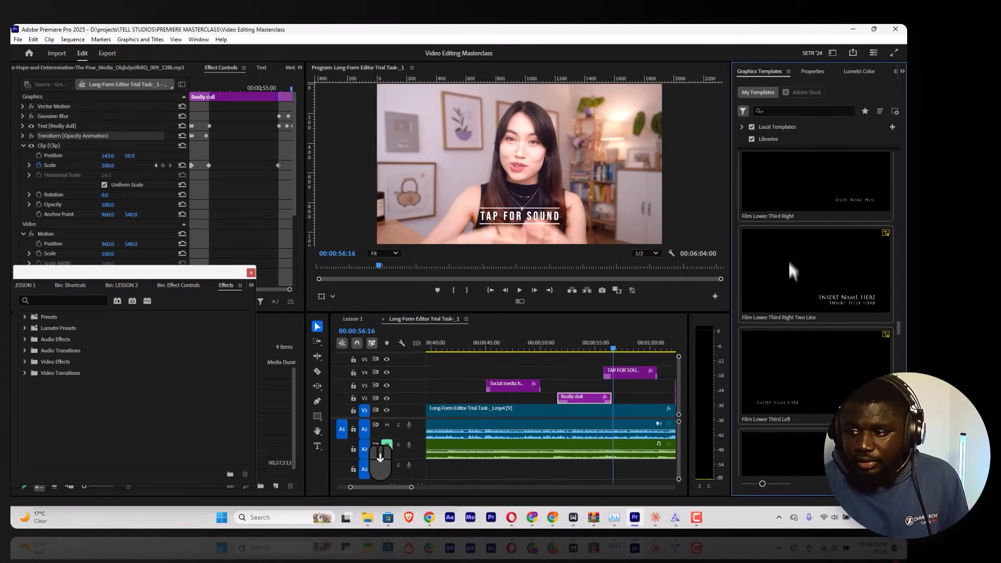
scroll(797, 276, "up", 5)
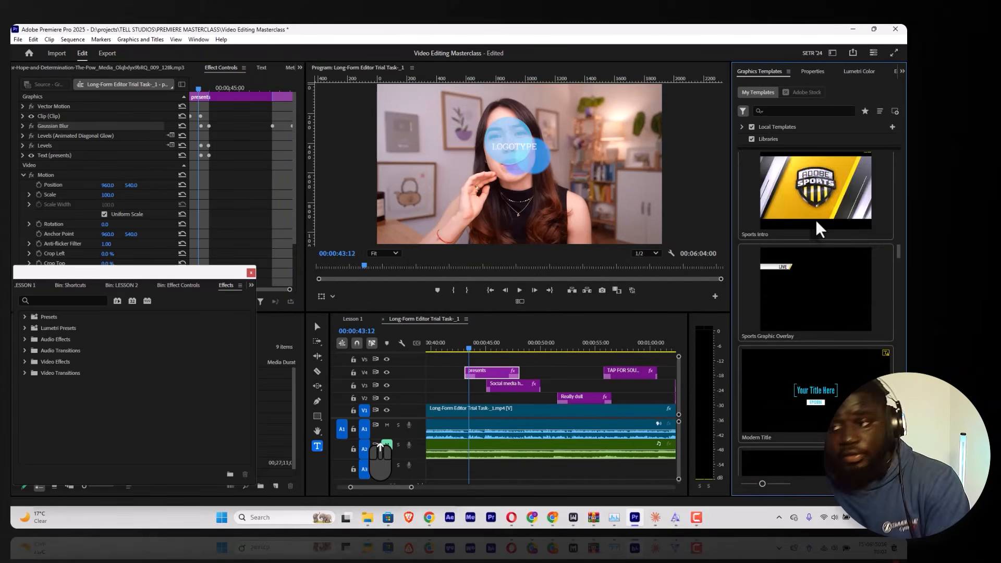
scroll(819, 228, "down", 2)
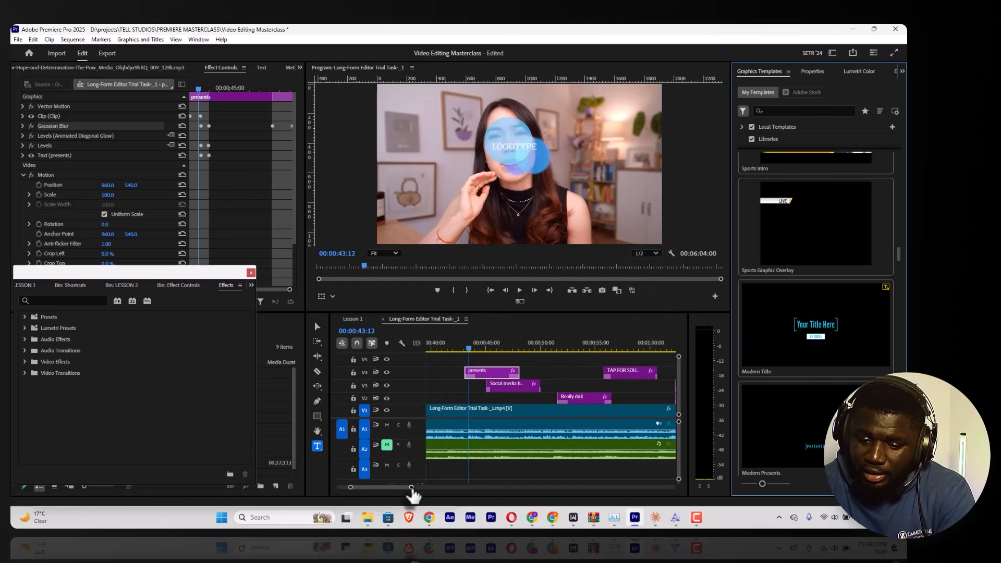
left_click_drag(411, 487, 467, 488)
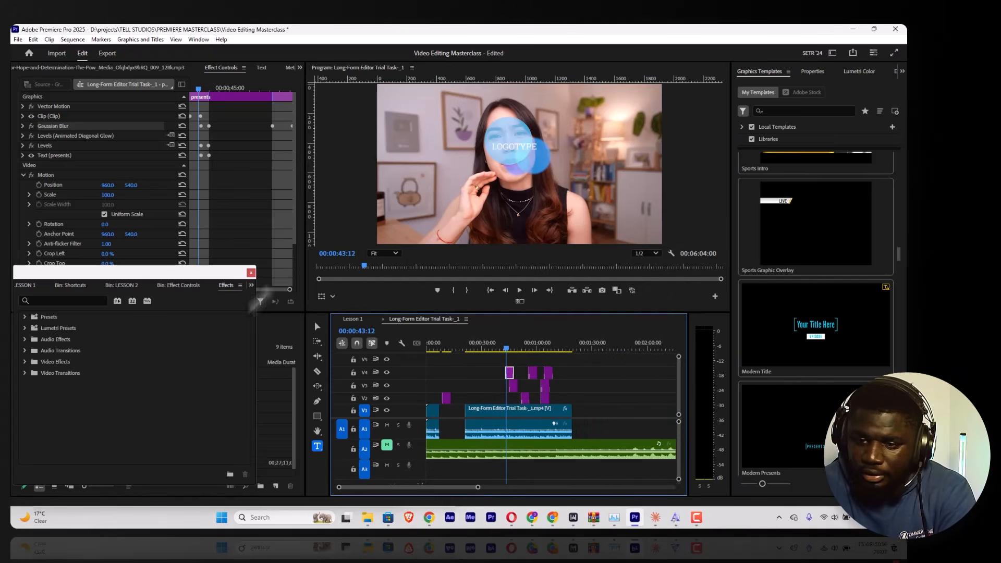
left_click(353, 319)
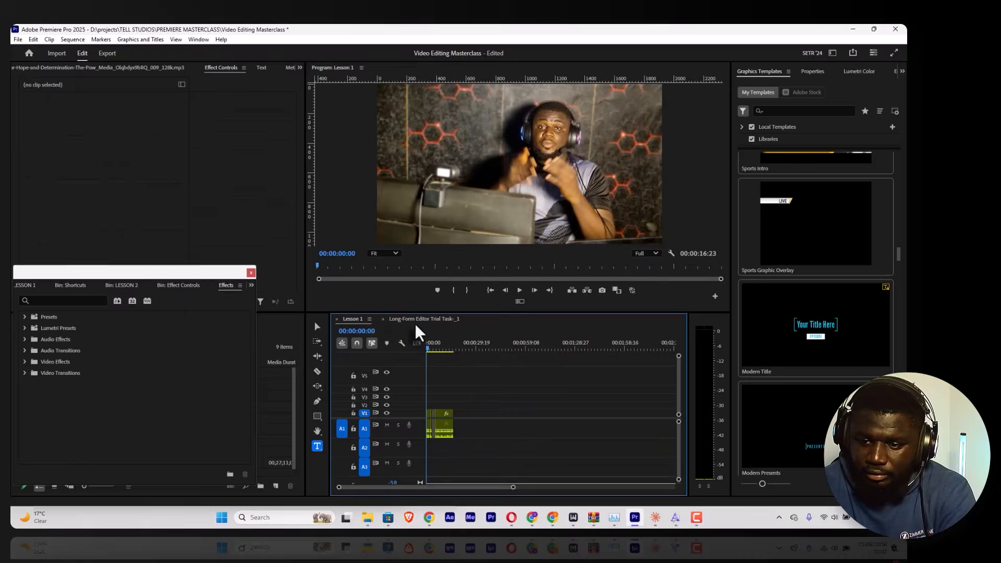
left_click_drag(795, 223, 399, 396)
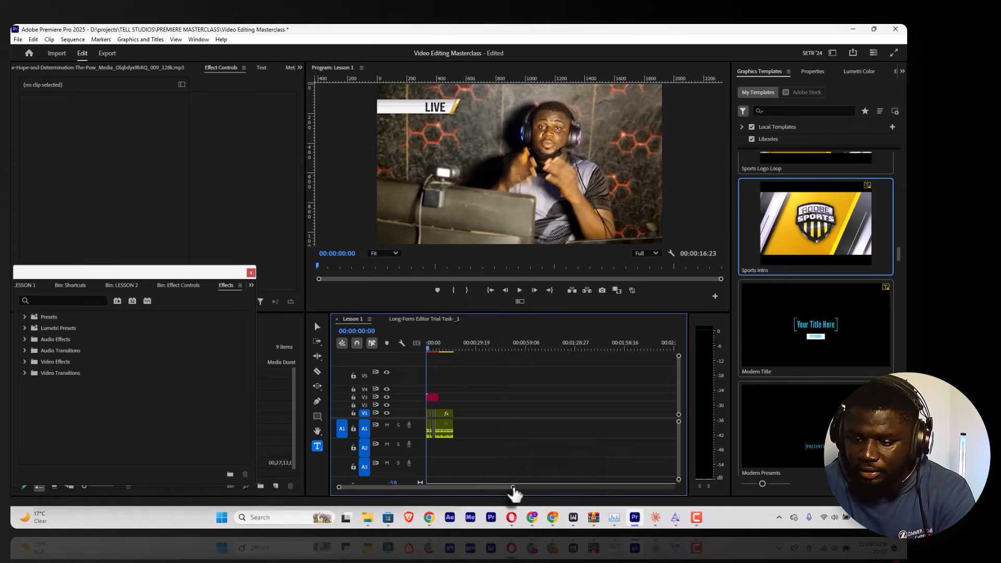
scroll(477, 490, "up", 3)
scroll(477, 489, "up", 3)
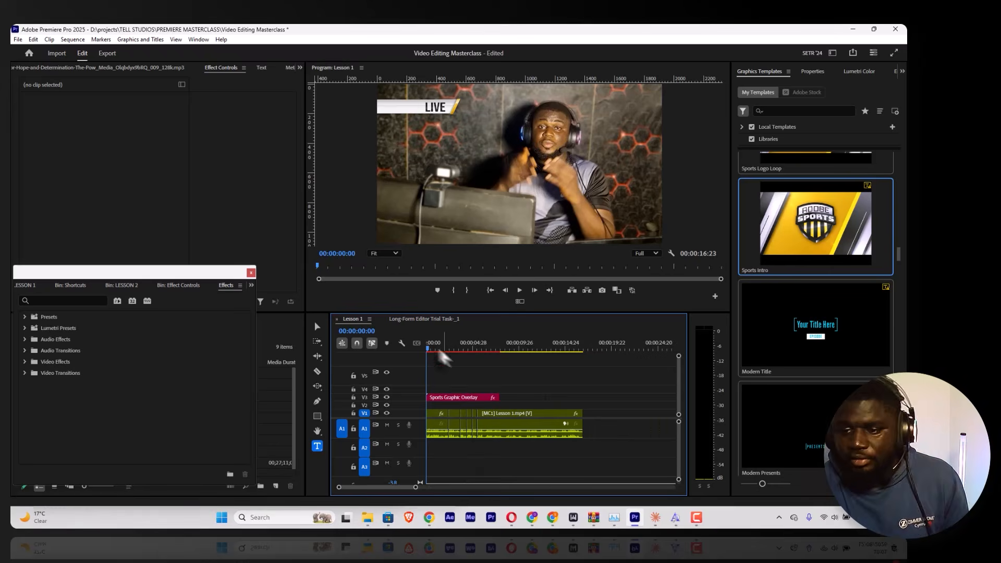
Step: Scale the Sports Graphic Overlay to 69 and move it into the video frame's upper-left corner, at about 667.3, 316.4
key("space")
left_click(439, 398)
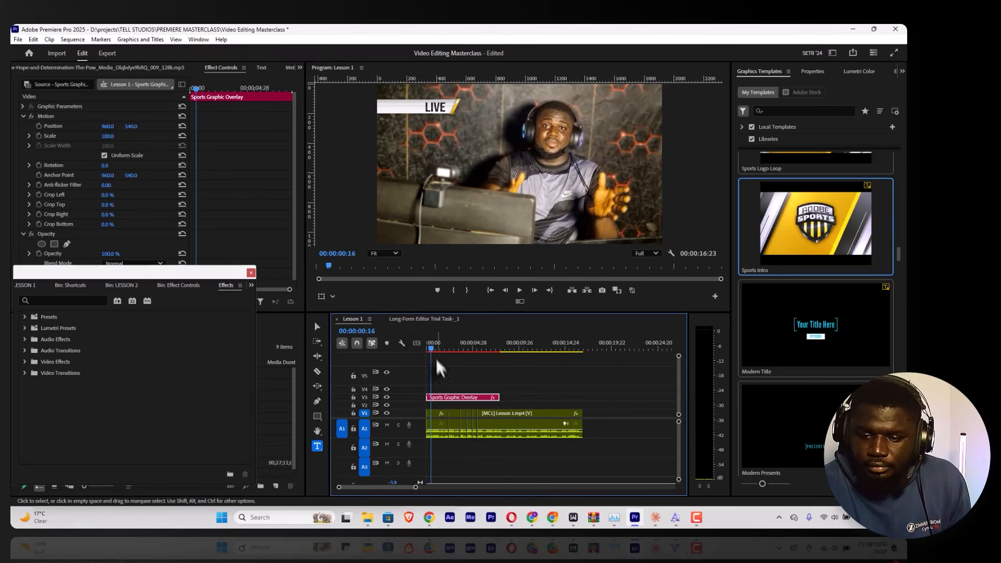
key("space")
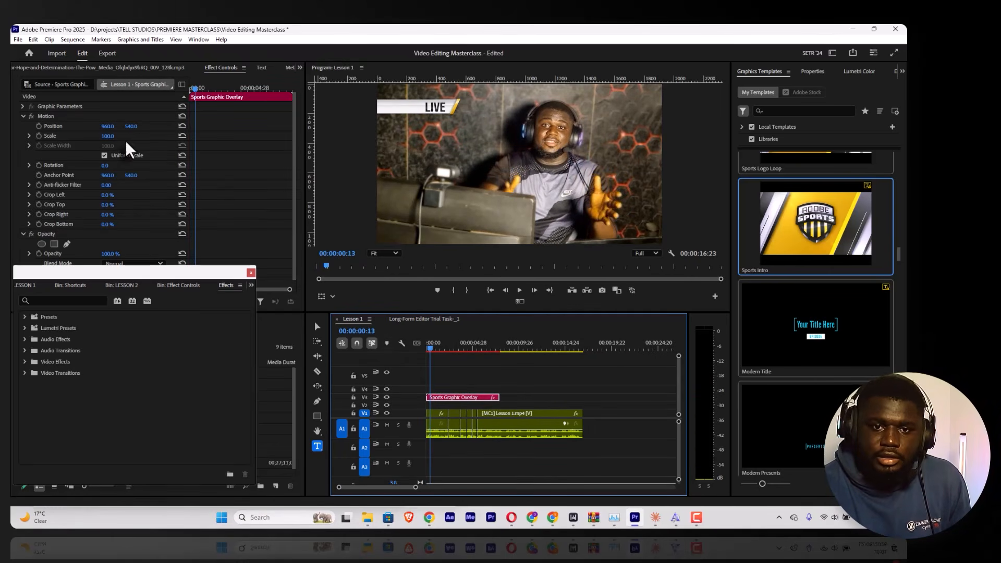
left_click_drag(114, 140, 100, 136)
left_click(109, 117)
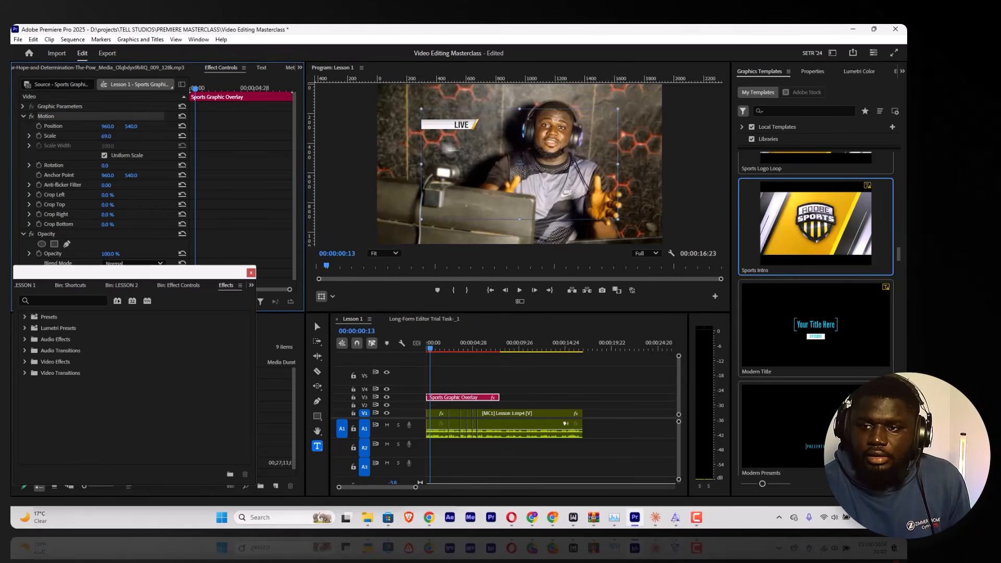
left_click_drag(450, 135, 415, 110)
Step: Change the Sports Graphic Overlay's title text to "We're Live"
left_click(813, 72)
left_click(785, 149)
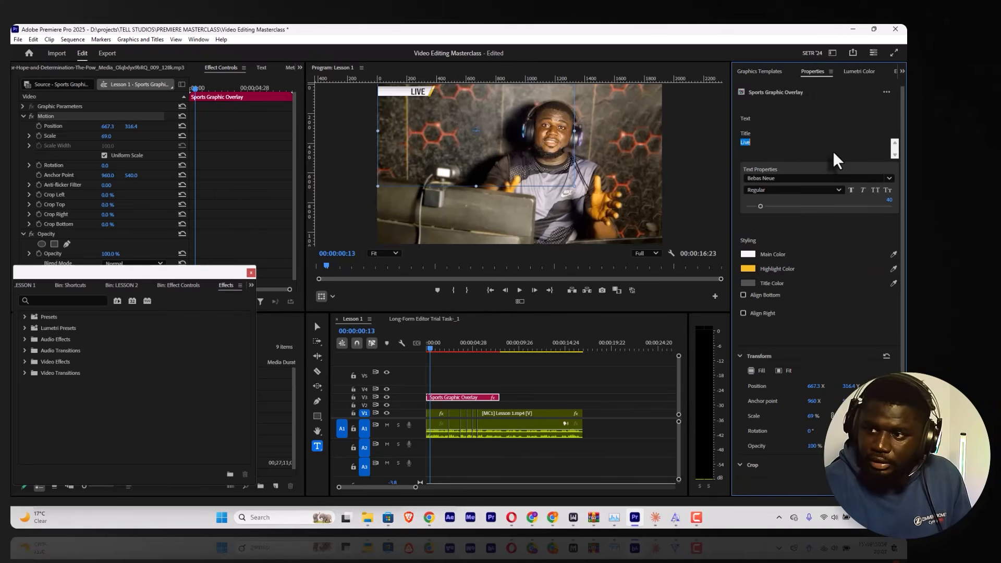
key("Caps_Lock")
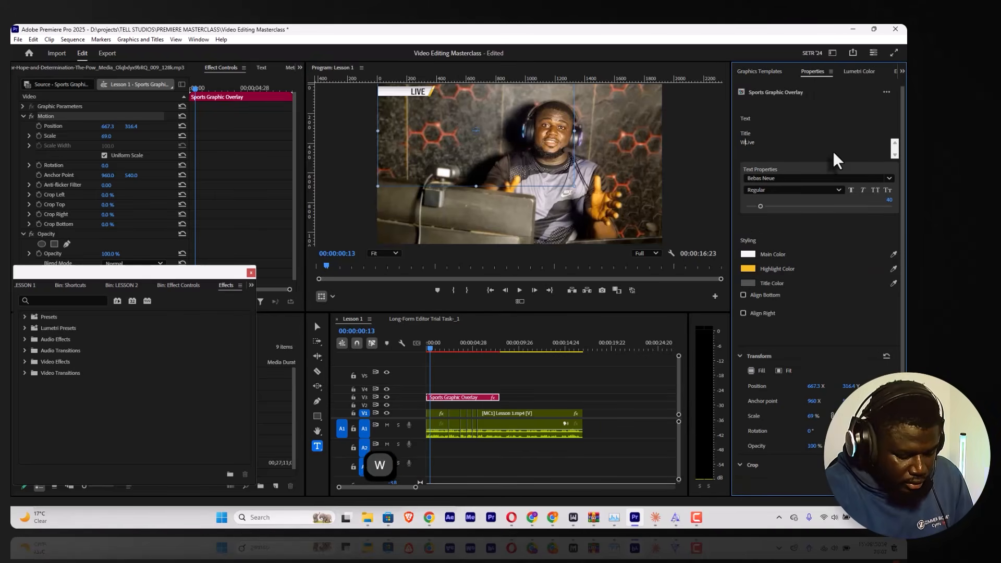
type("We're")
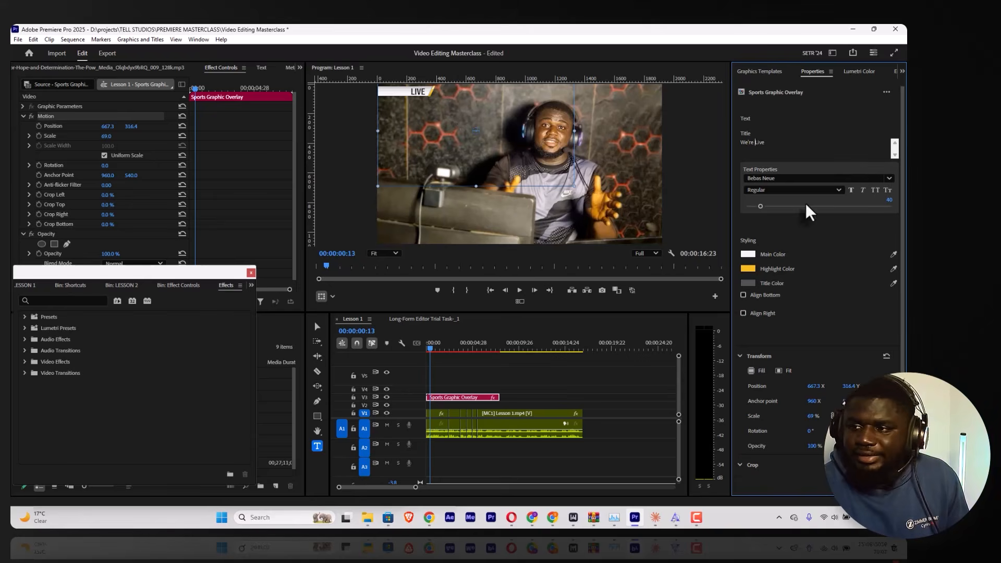
left_click(791, 84)
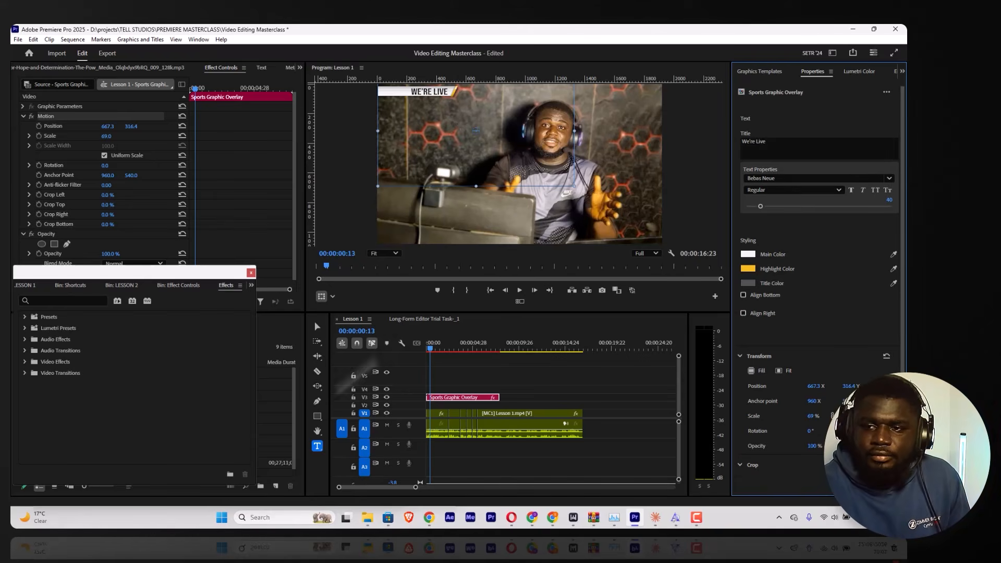
Step: Play back the start and the closing part of the "We're Live" overlay in the Lesson 1 sequence
left_click(432, 366)
key("space")
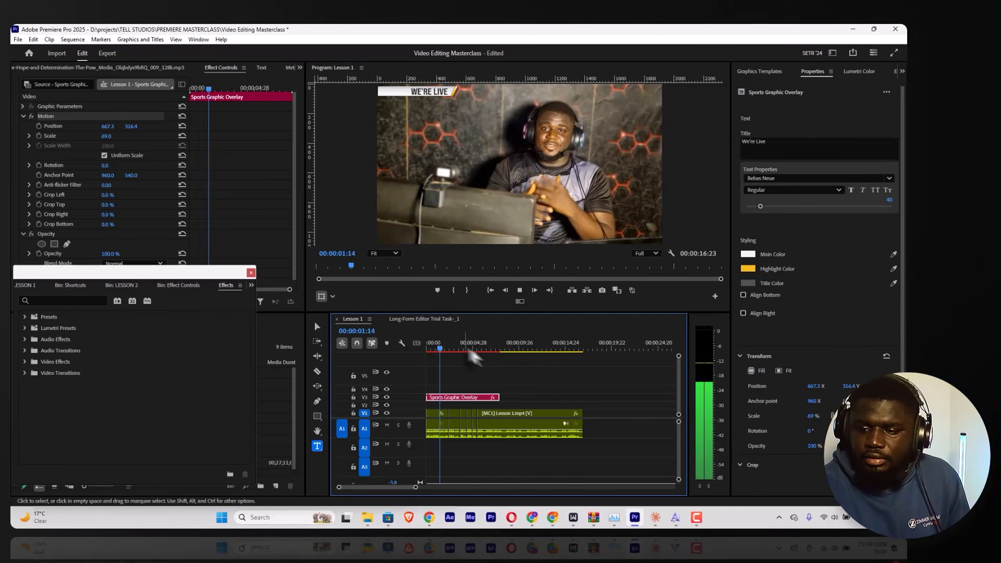
left_click_drag(483, 343, 491, 343)
key("space")
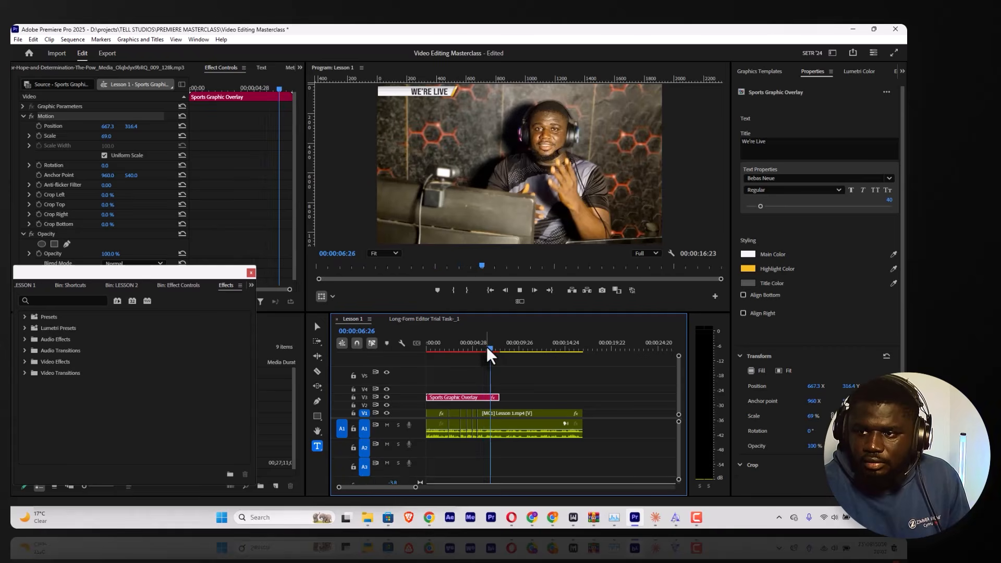
key("space")
key("space")
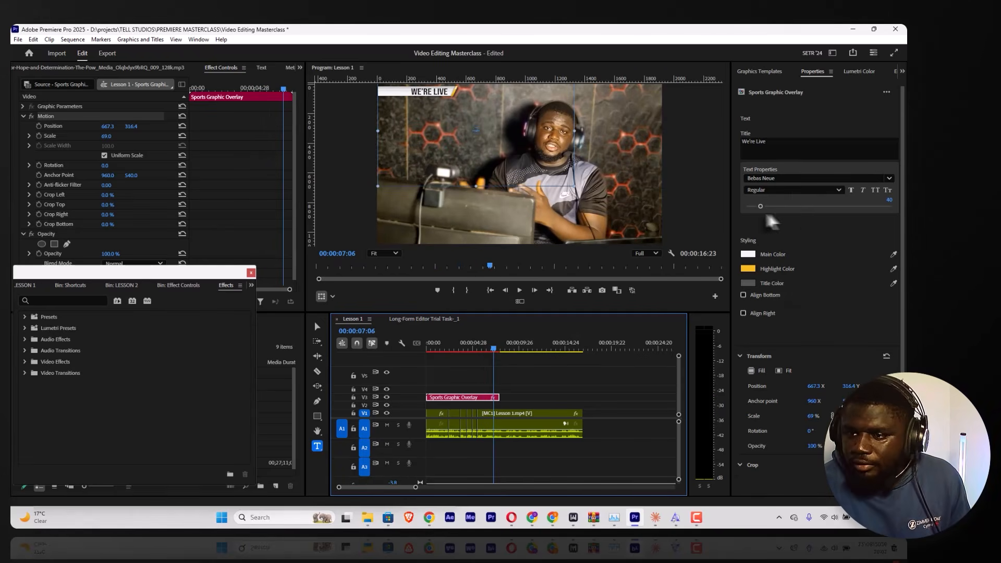
Step: Set the "We're Live" title's font to Poppins Regular and its size to 24
left_click(790, 178)
type("popp")
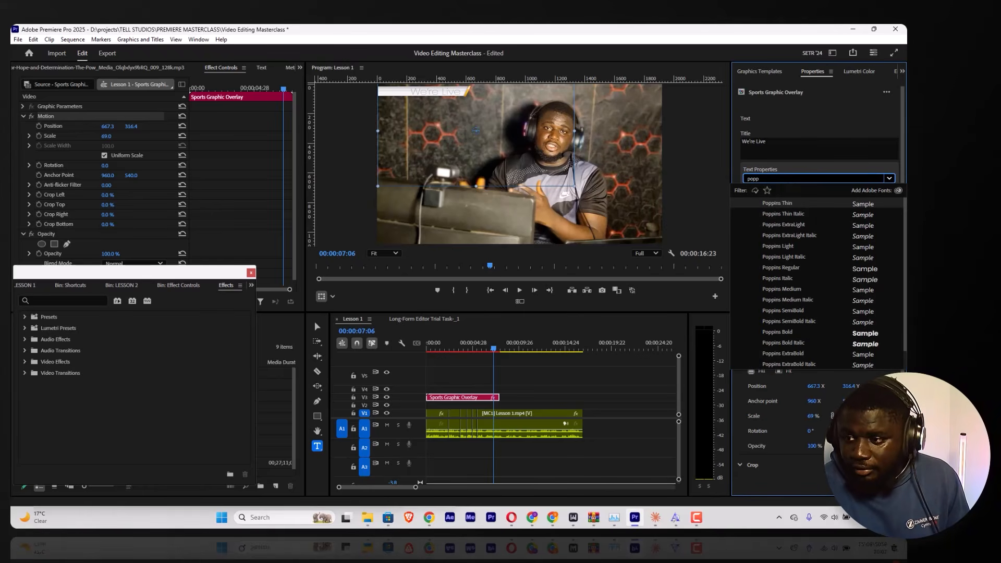
left_click(768, 257)
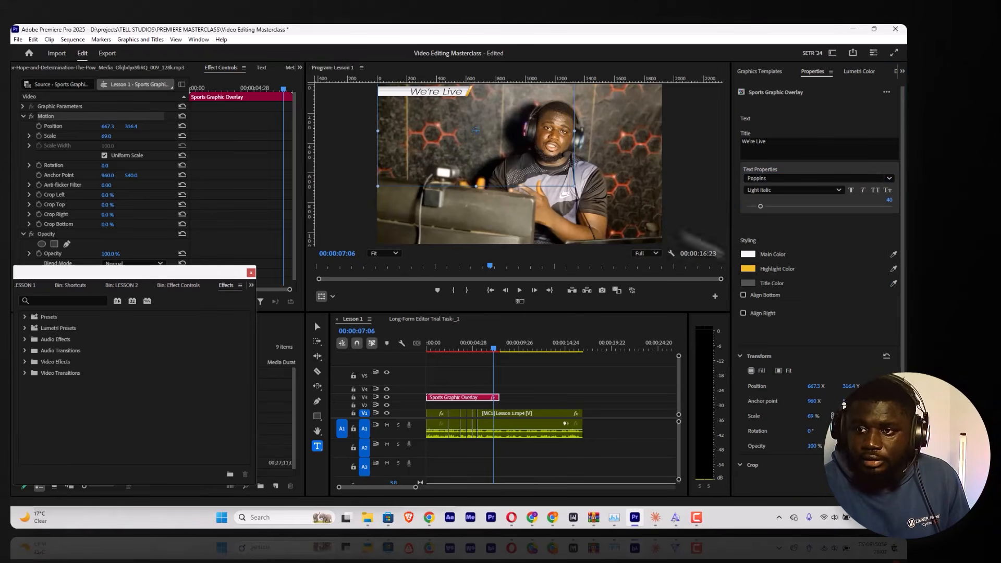
left_click(822, 193)
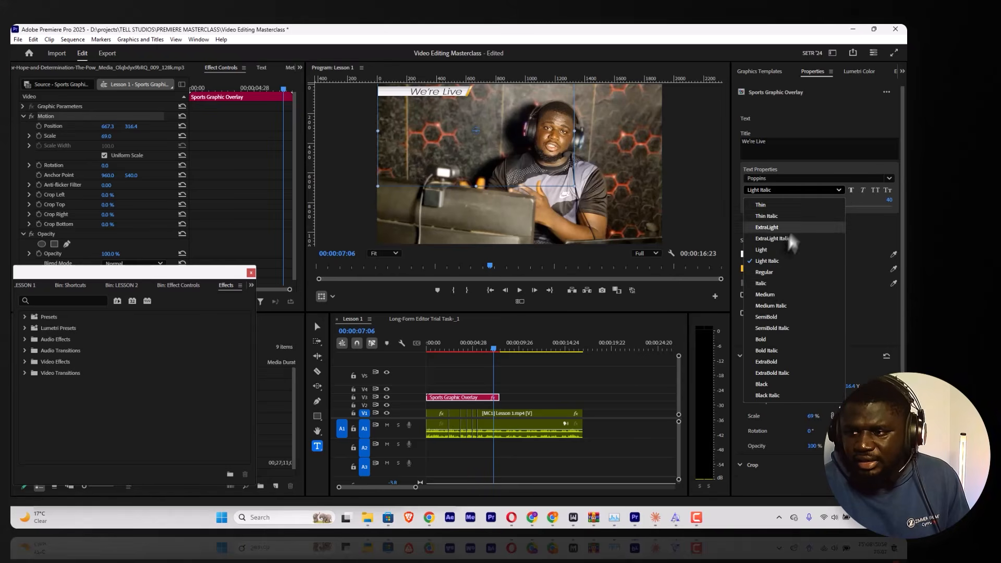
left_click(762, 283)
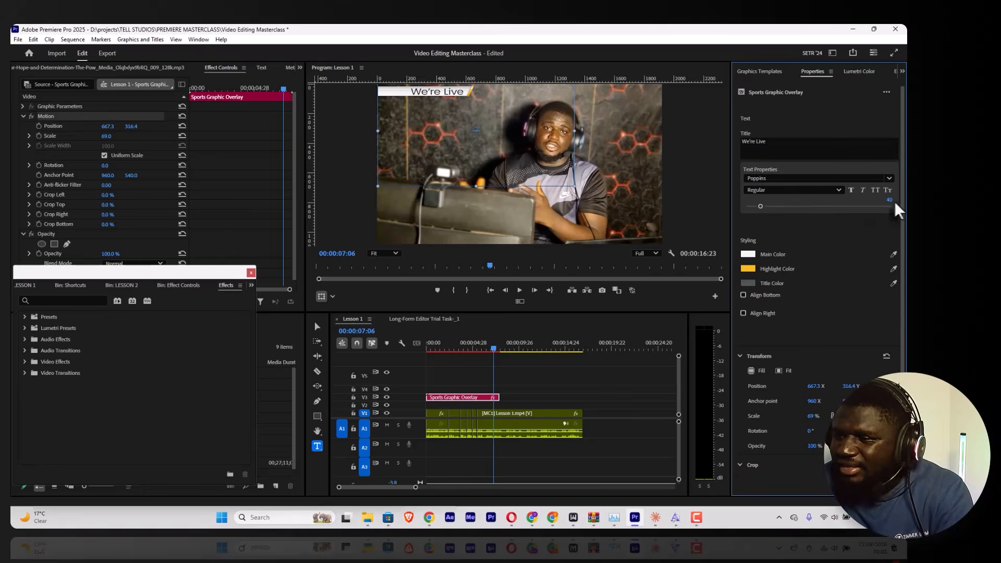
left_click_drag(889, 201, 882, 201)
scroll(842, 271, "down", 3)
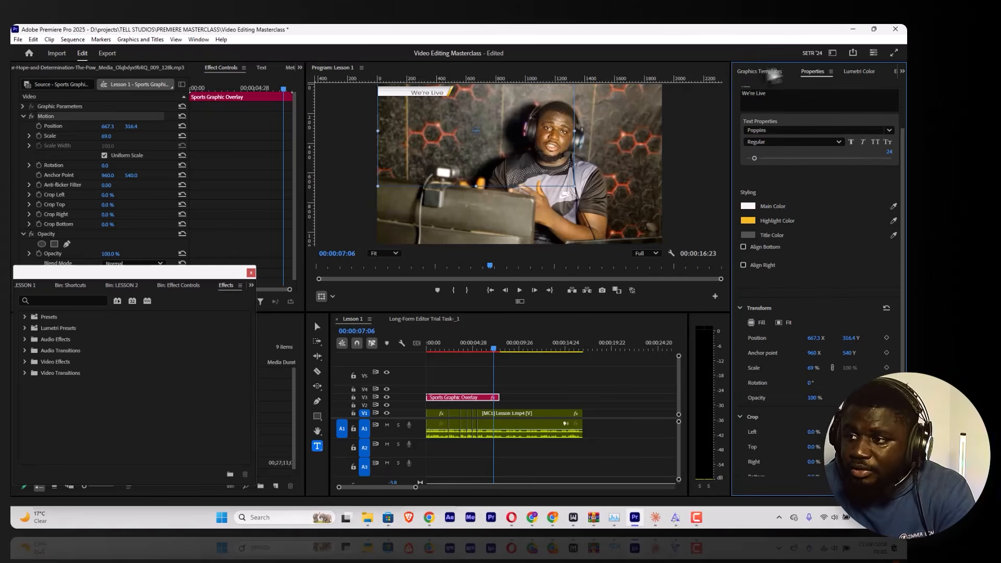
Step: Add the Sports Intro template on track V4, overlapping the end of the Sports Graphic Overlay, and accept the missing font substitution
left_click(760, 72)
scroll(800, 268, "down", 5)
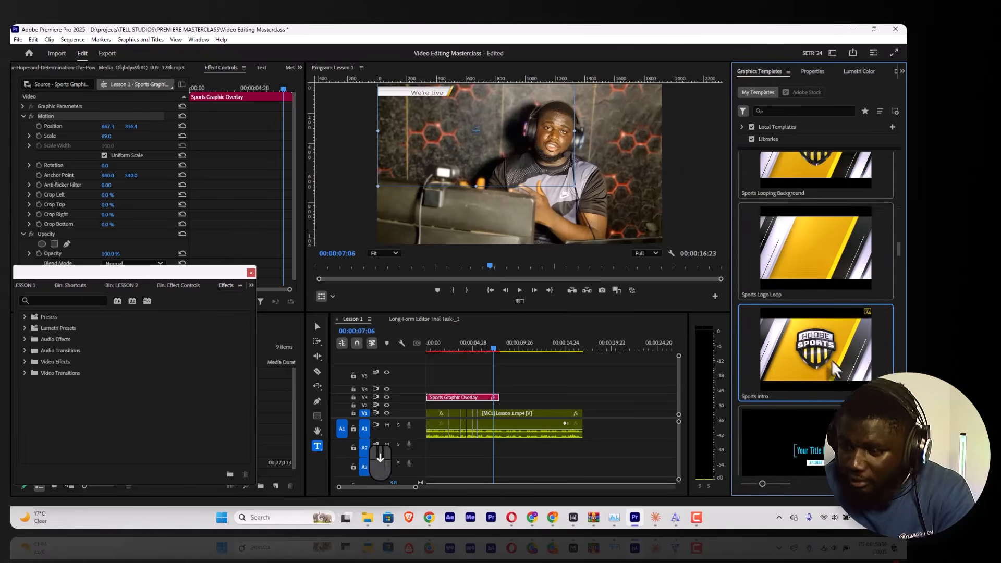
scroll(833, 370, "down", 1)
left_click_drag(824, 298, 490, 398)
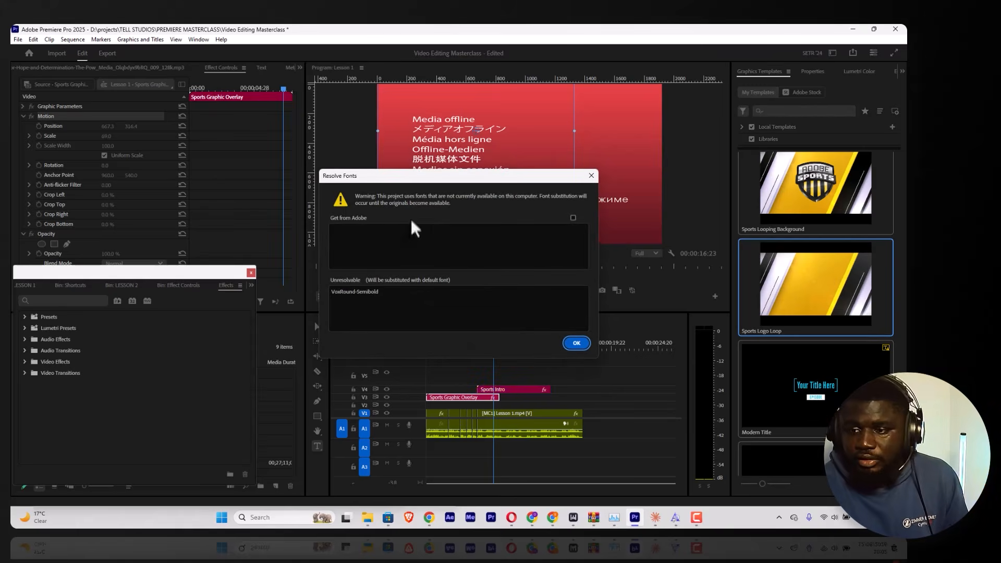
left_click(576, 343)
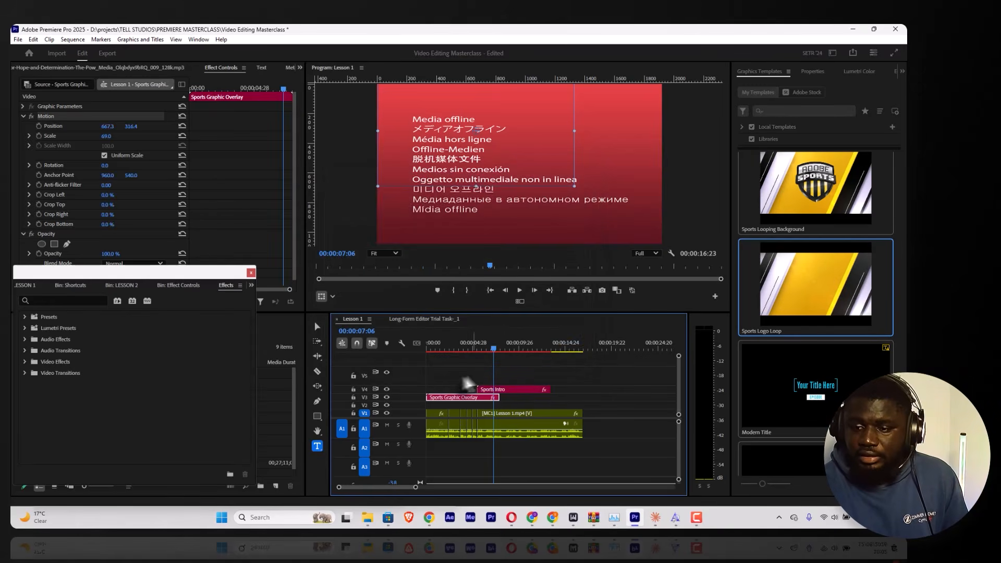
Step: Preview the start of the Sports Intro clip on track V4 and apply Scale to Frame Size to it
left_click(473, 348)
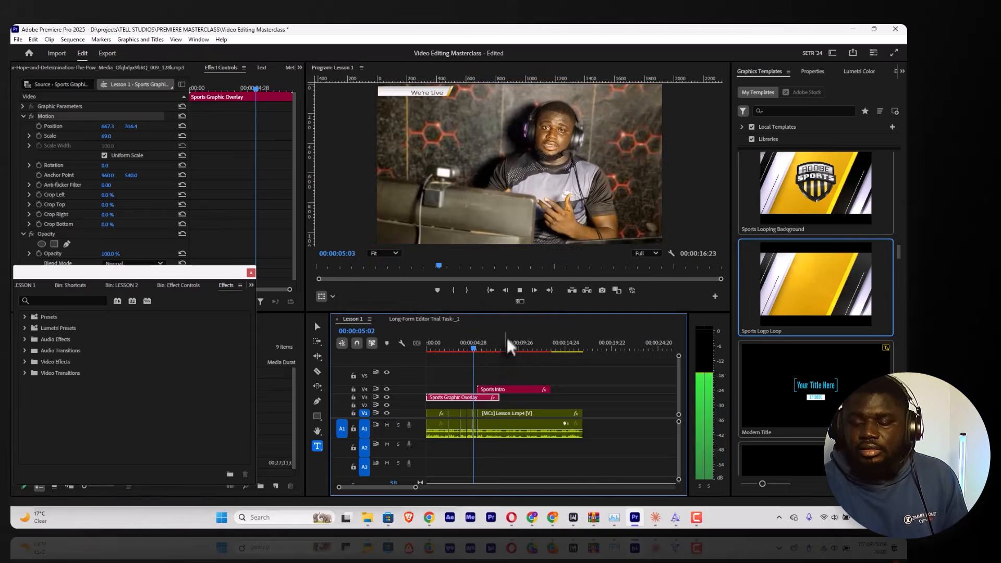
key("space")
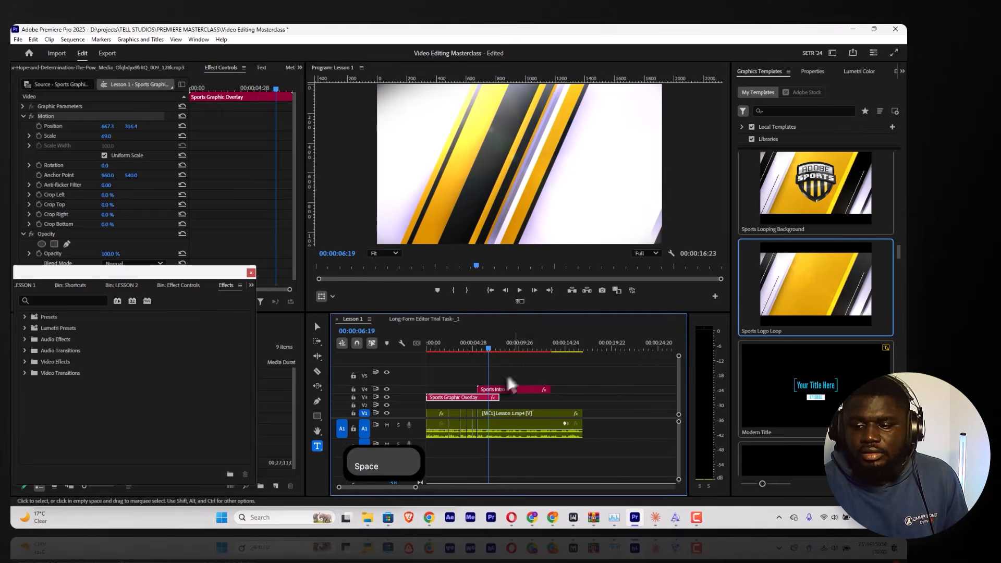
left_click(515, 388)
right_click(517, 389)
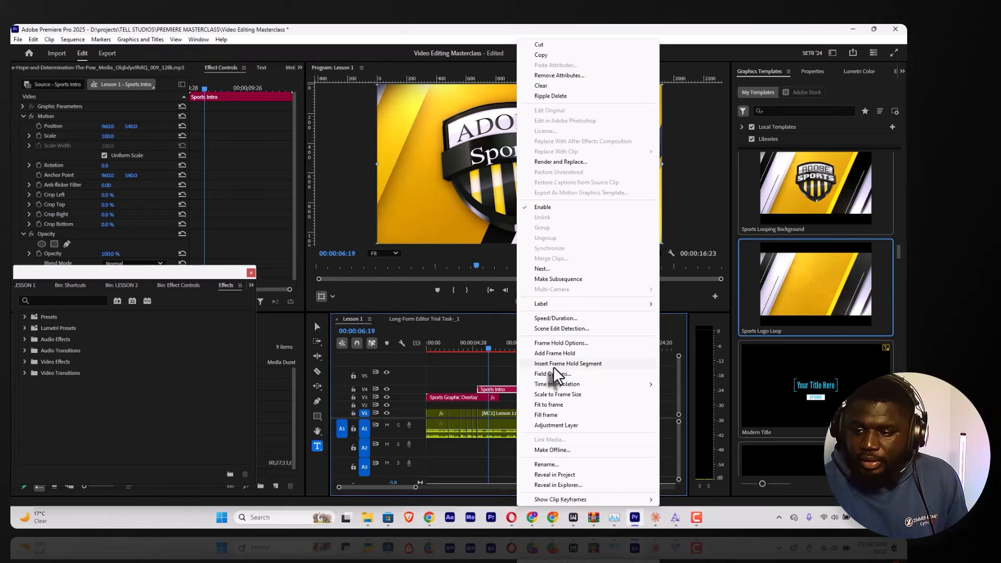
left_click(552, 394)
Step: Play back the Sports Intro through to its end and browse further title templates
left_click(470, 341)
key("space")
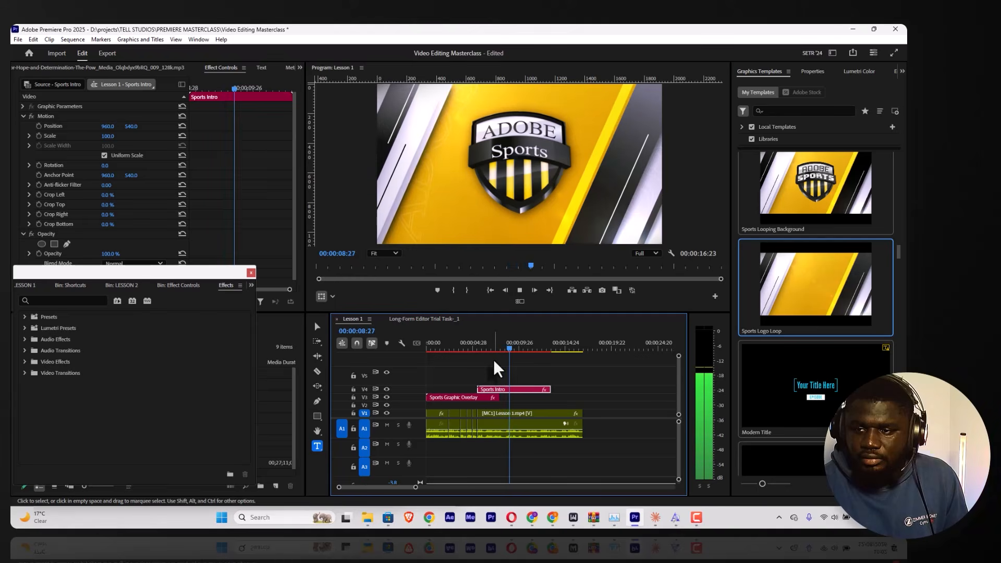
scroll(821, 365, "down", 5)
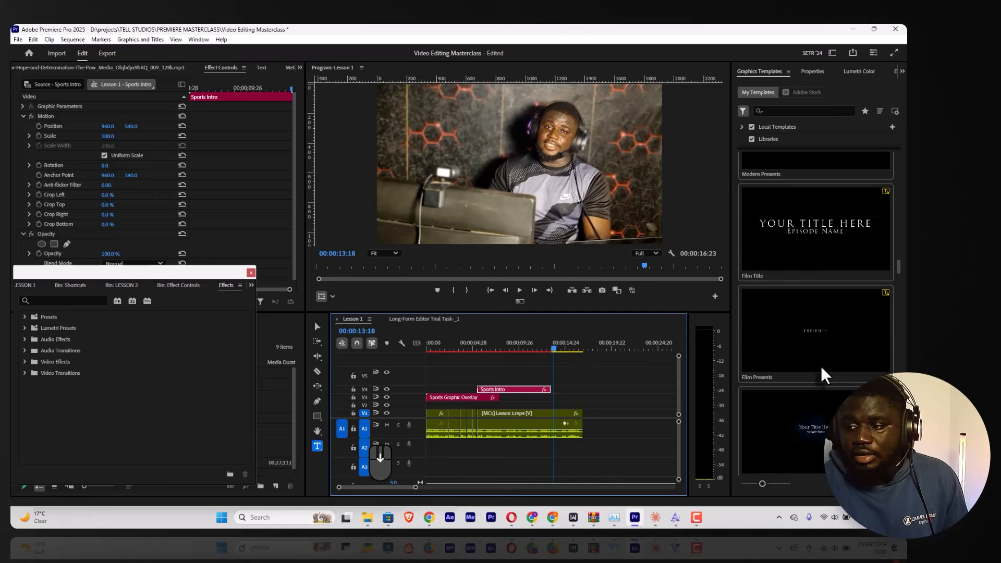
scroll(822, 367, "down", 4)
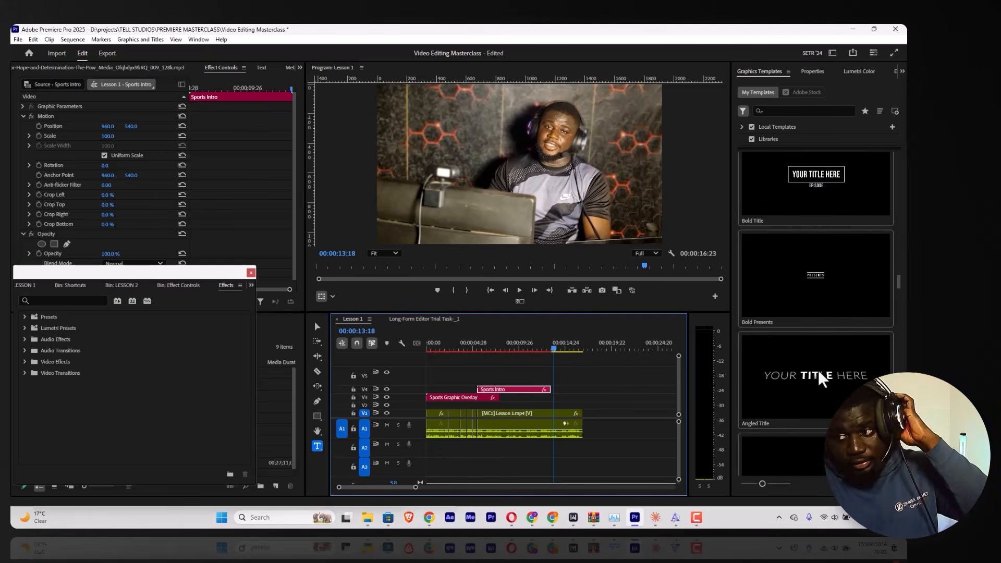
Step: Preview the animated caption graphic at the start of the Long-Form Editor Trial Task sequence
scroll(818, 370, "down", 3)
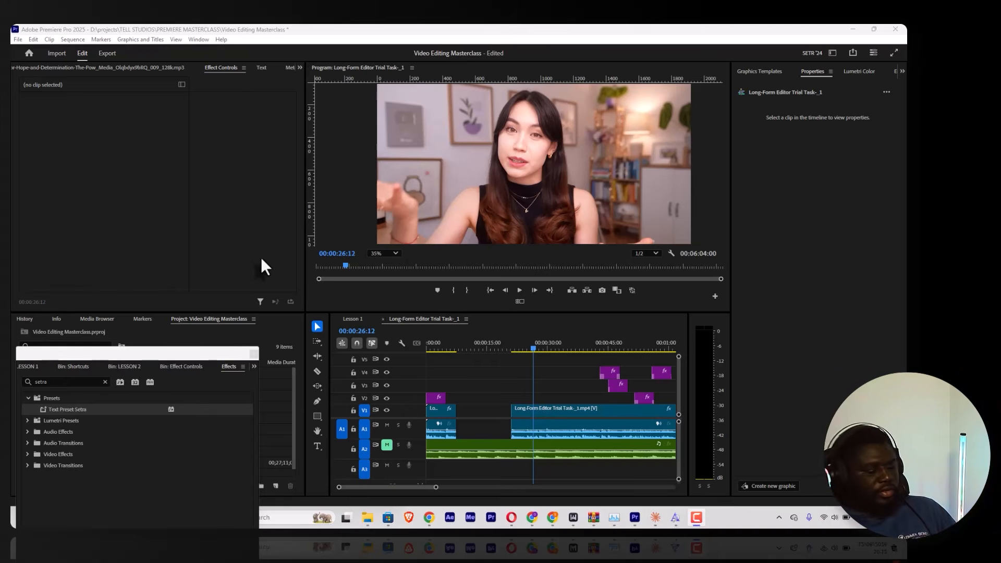
left_click(431, 351)
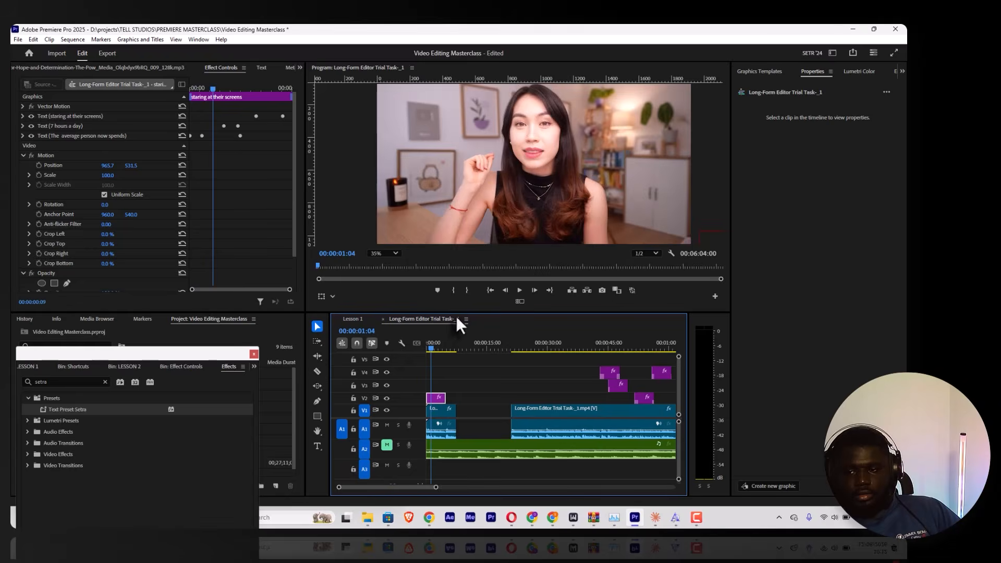
key("space")
key("space")
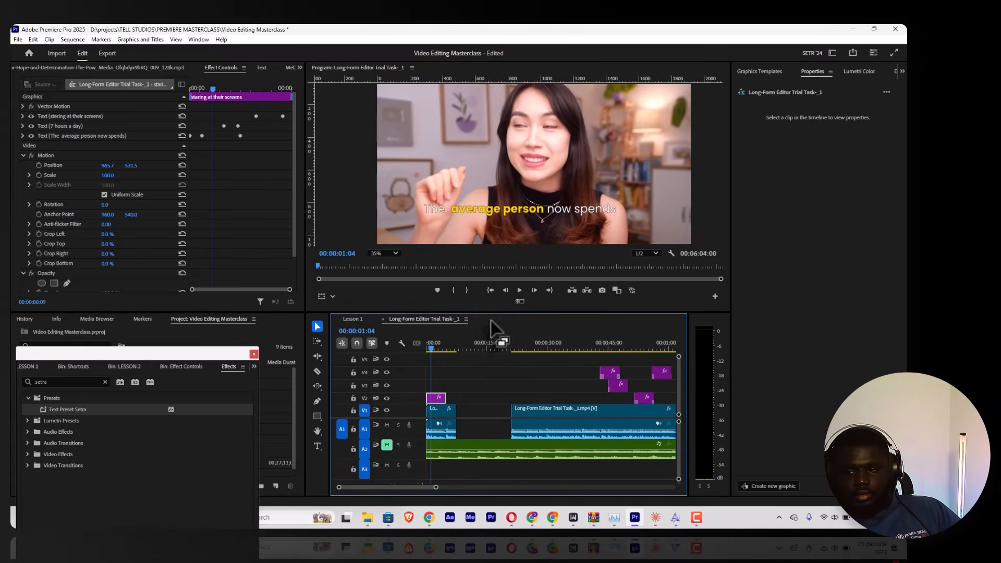
Step: Export the opening caption graphic on V2 as a Motion Graphics template to the Local Templates Folder, named with the creator's name plus "animation"
left_click(437, 399)
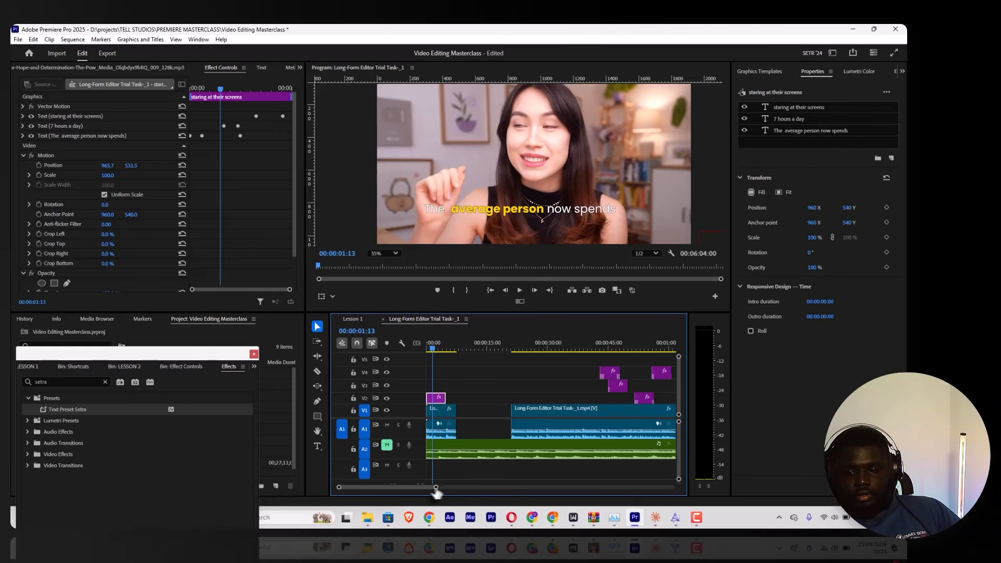
left_click_drag(436, 488, 389, 488)
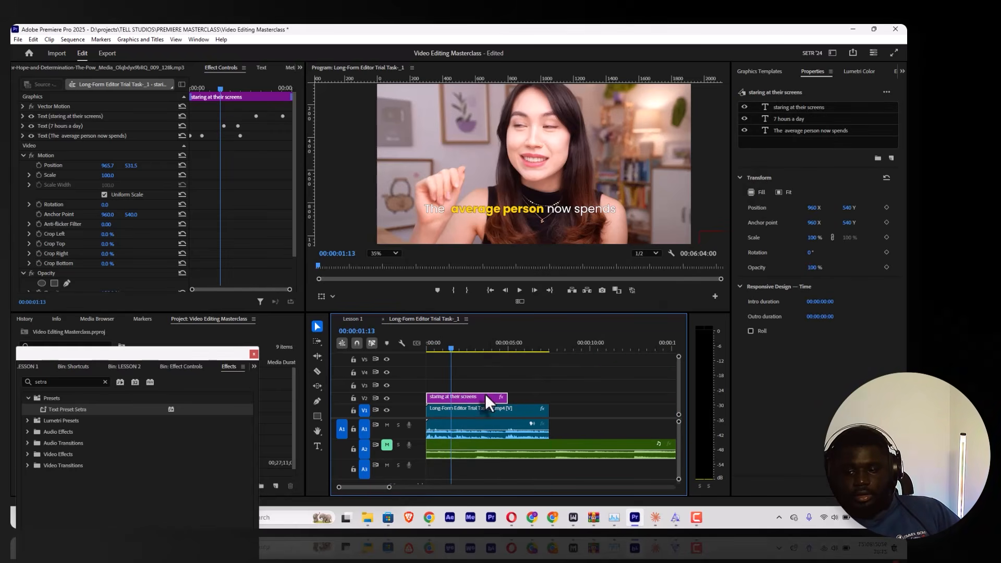
right_click(469, 402)
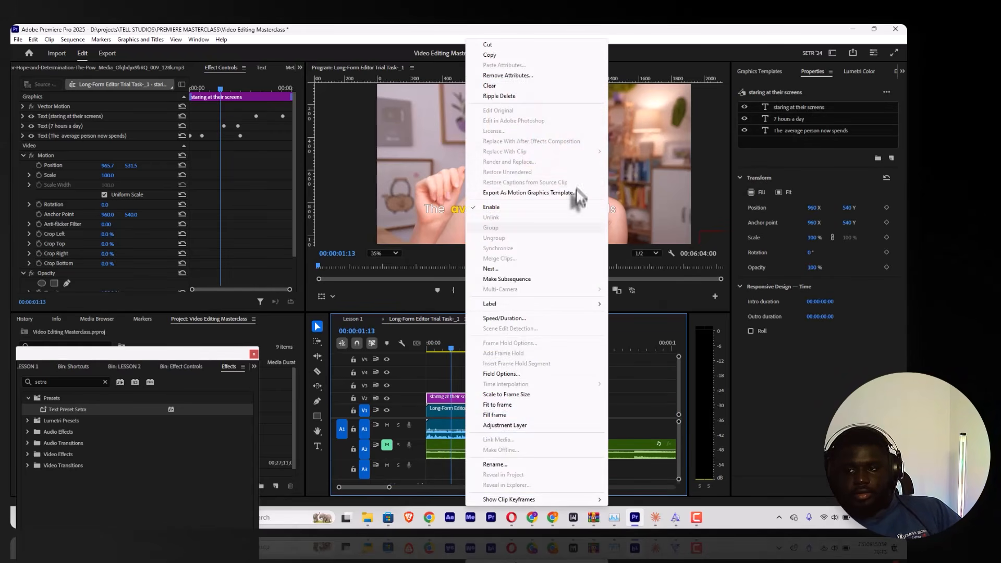
left_click(554, 193)
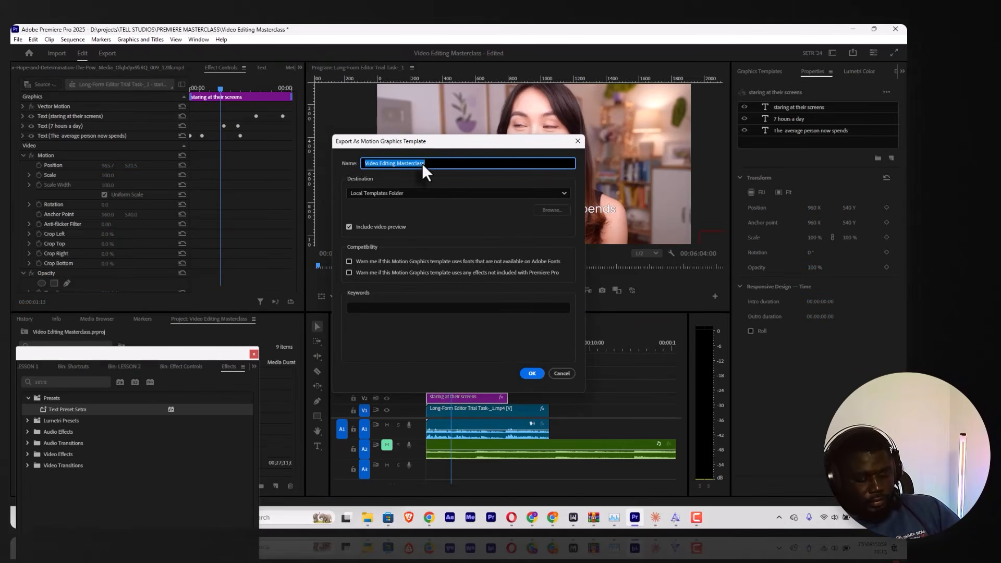
type("Setra")
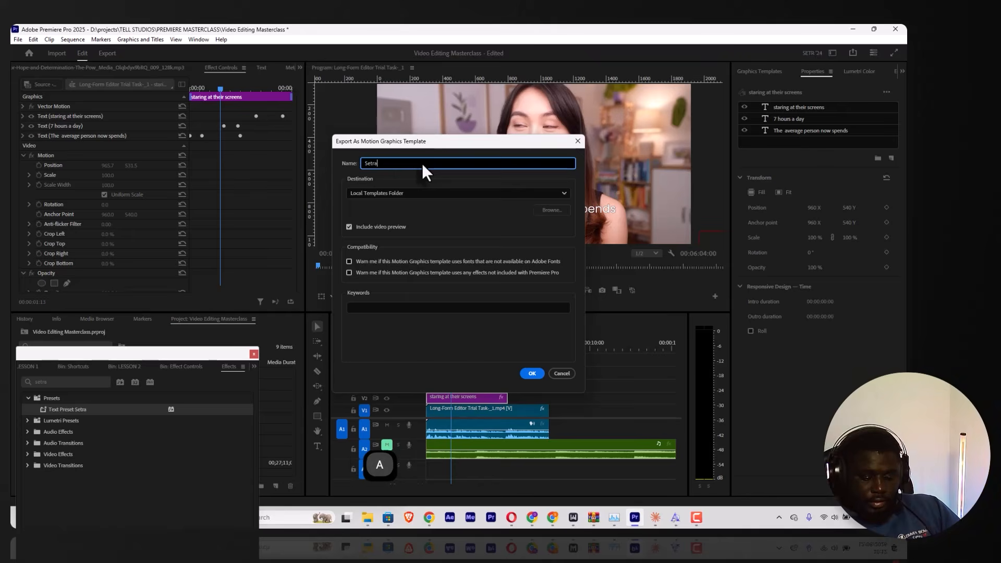
type("'s animation")
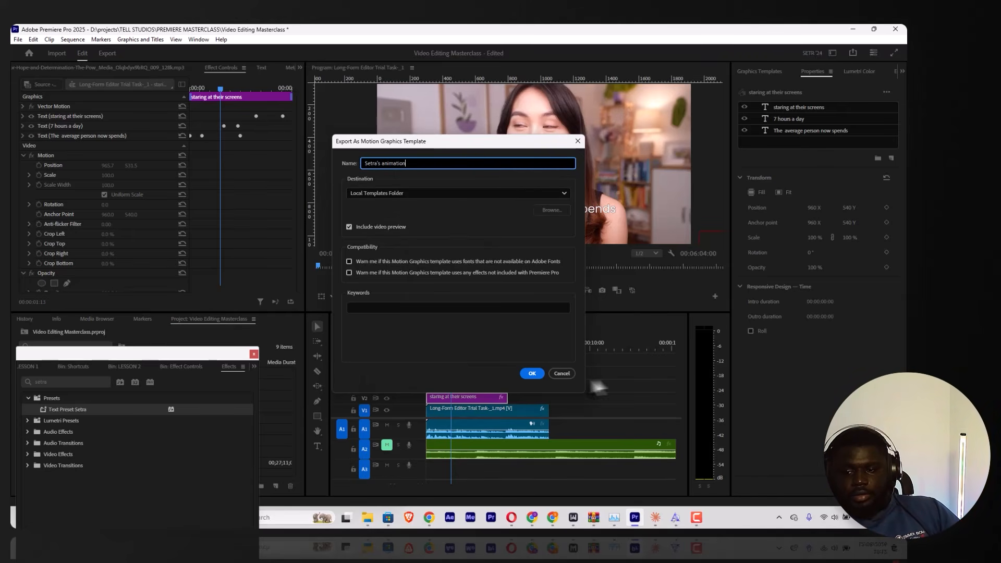
left_click(533, 373)
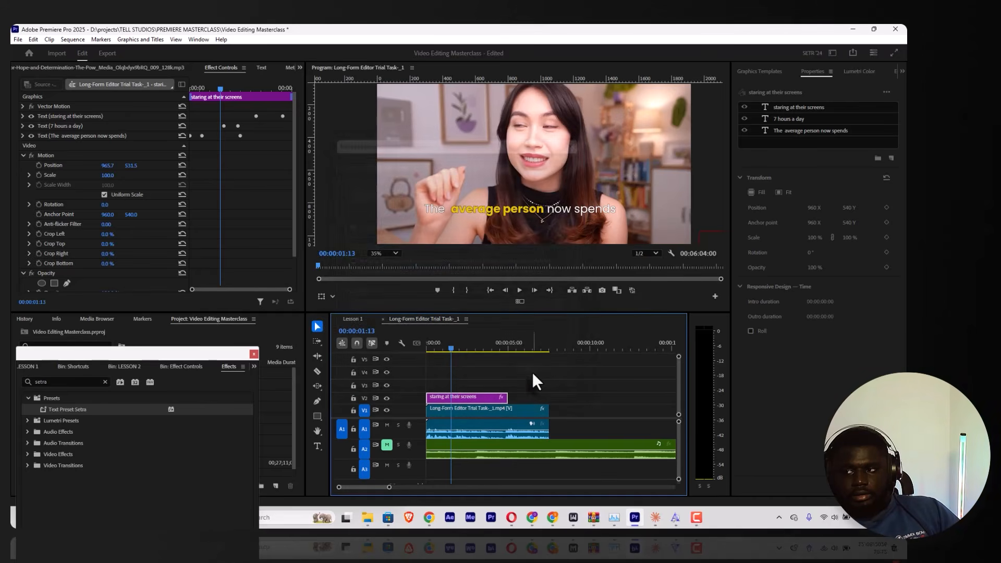
Step: Add the newly saved caption animation template to V2 in the gap after the first talking-head clip and preview it
left_click(771, 69)
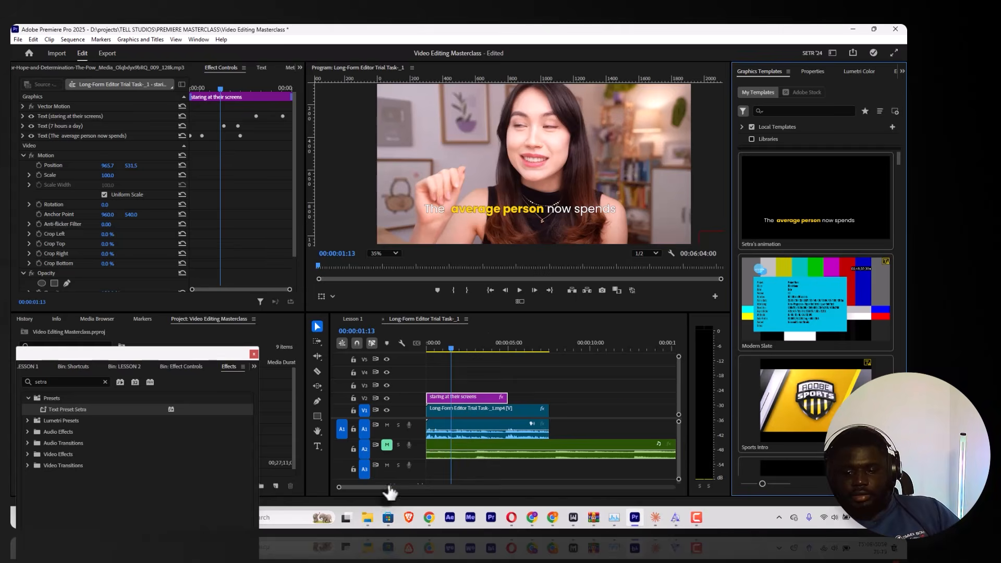
left_click_drag(390, 492, 424, 488)
left_click_drag(753, 237, 473, 393)
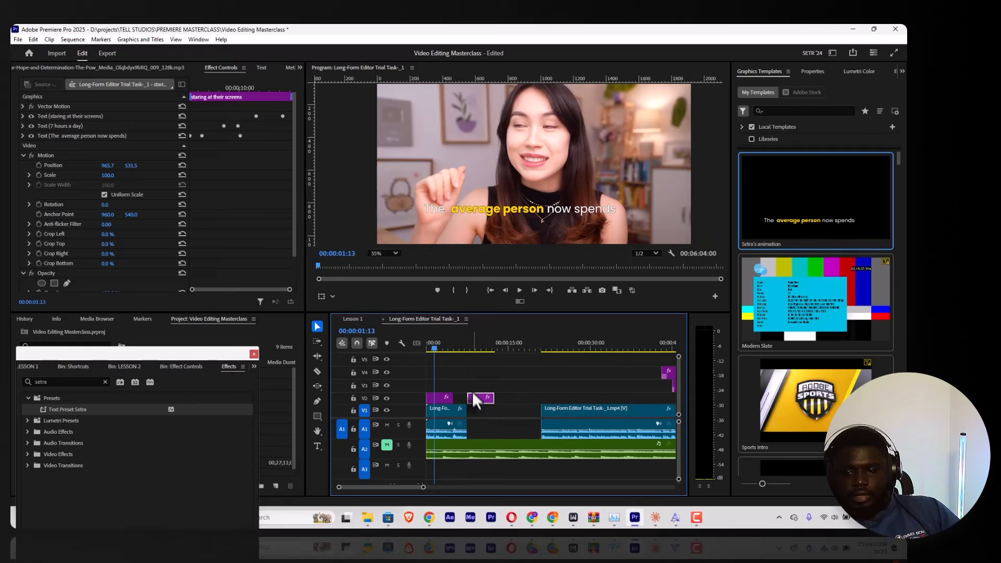
left_click(467, 348)
key("space")
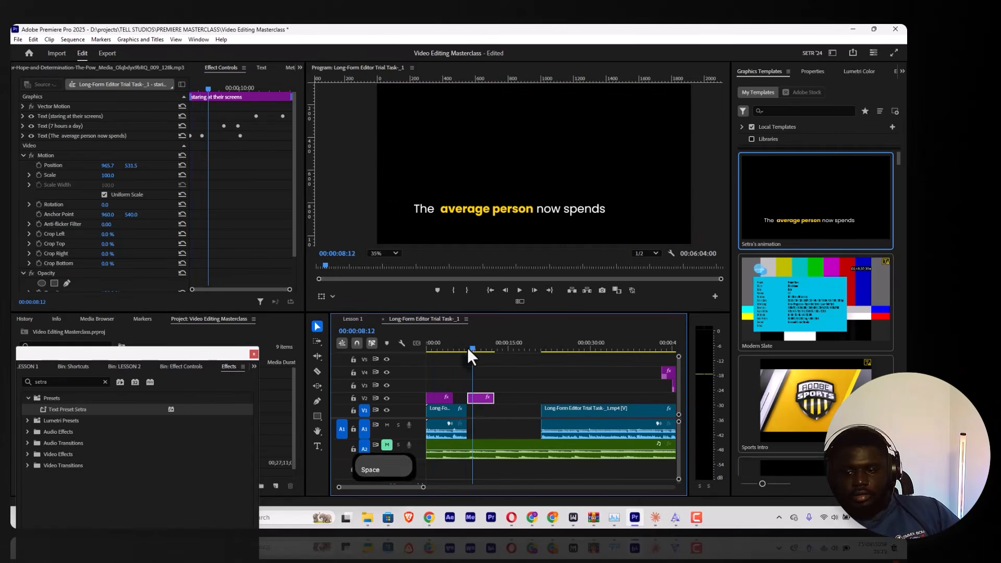
Step: Move the added caption graphic on V2 to the start of the second talking-head clip and play it back
left_click_drag(481, 397, 553, 398)
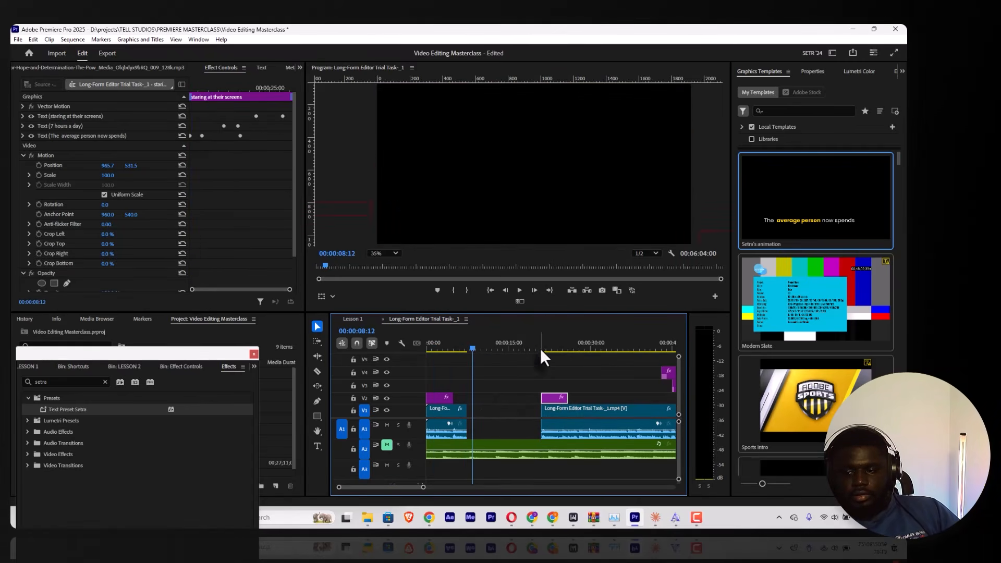
left_click(540, 347)
key("space")
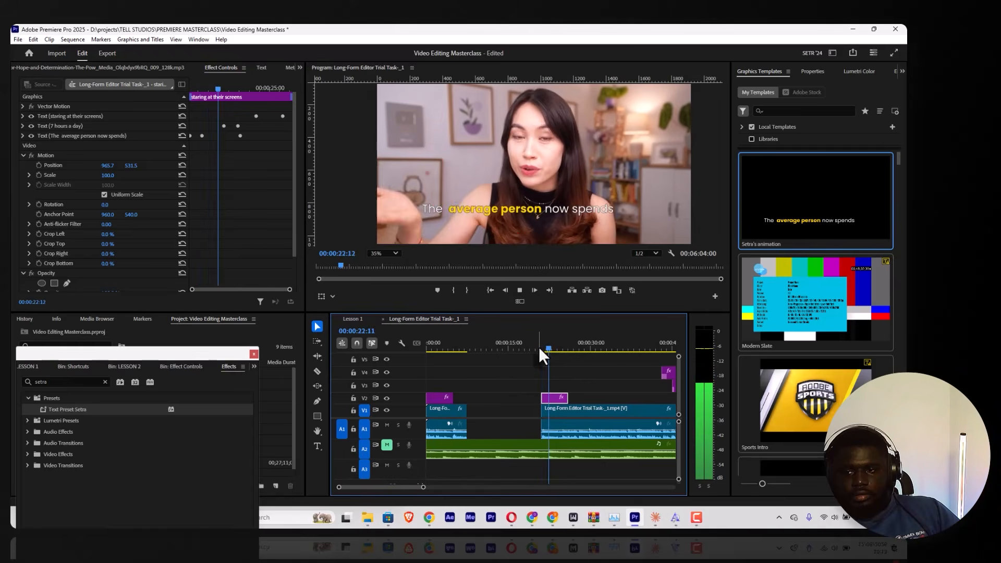
key("space")
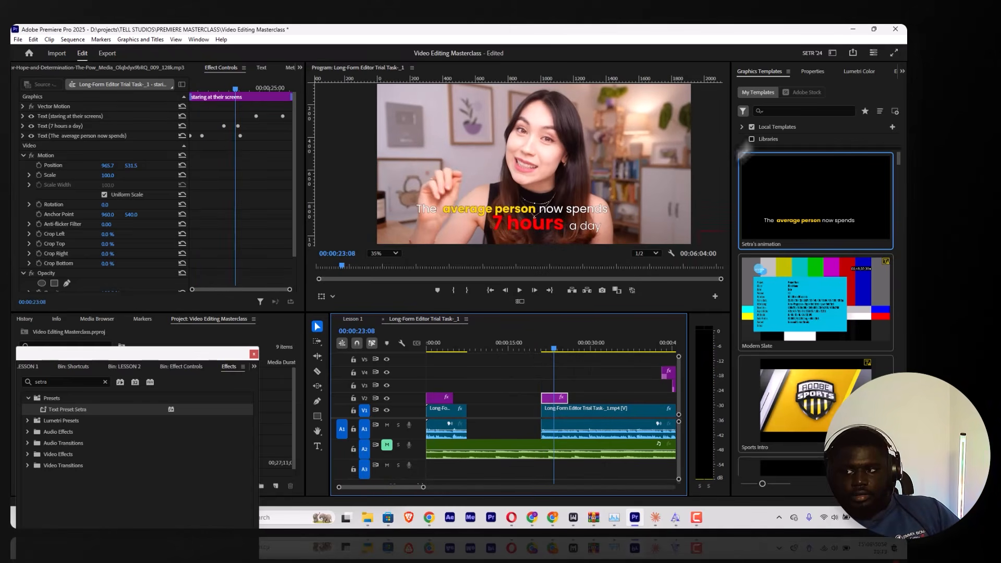
Step: Replace the added caption's "The average person now spends" line with "And making you reach for your phone" and preview it
left_click(812, 72)
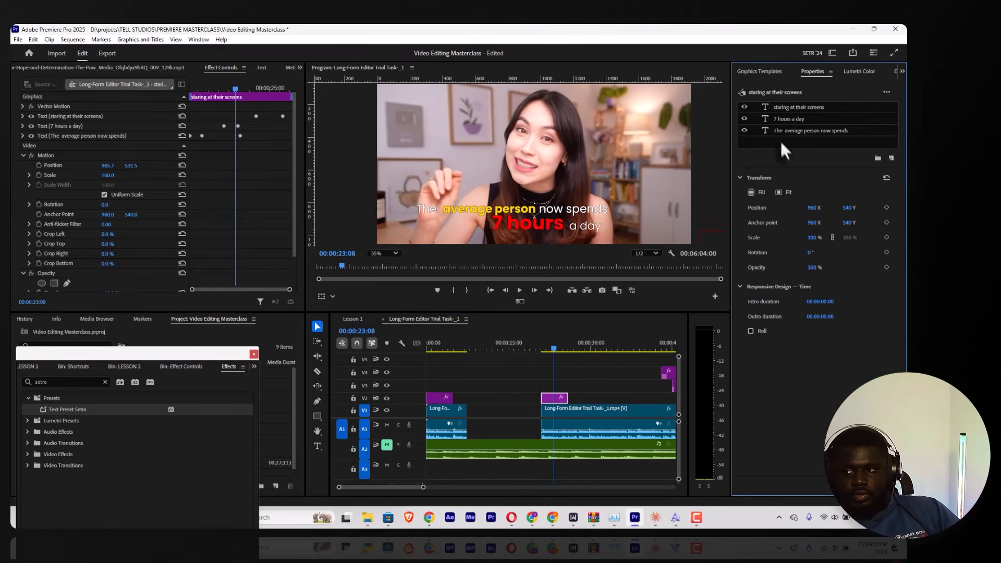
double_click(783, 128)
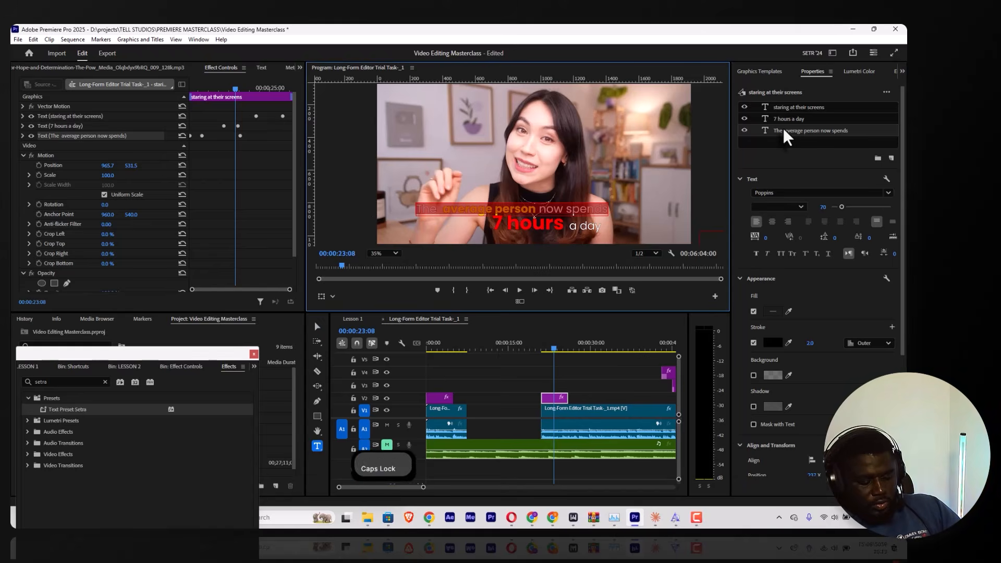
type("And making yo")
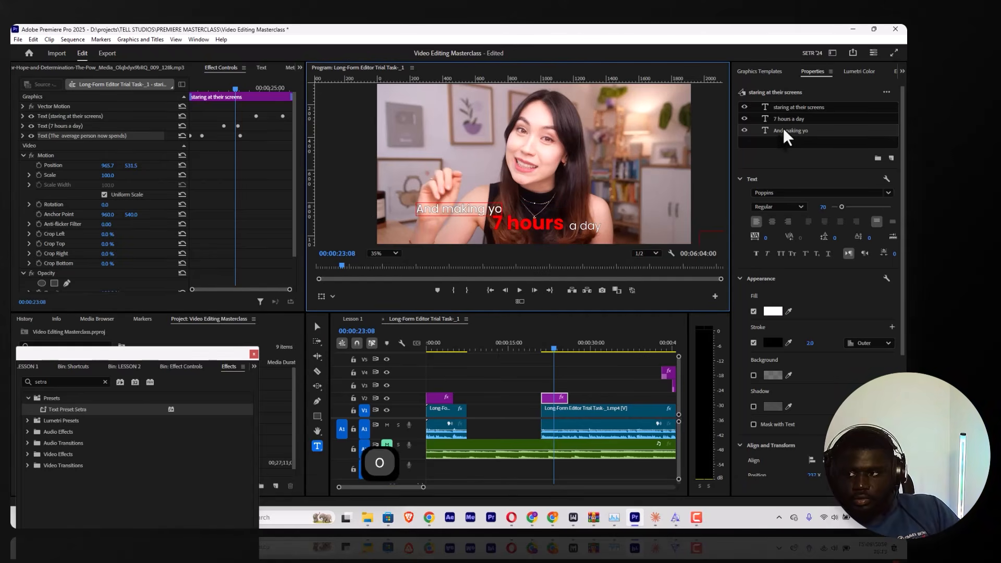
type("u rw")
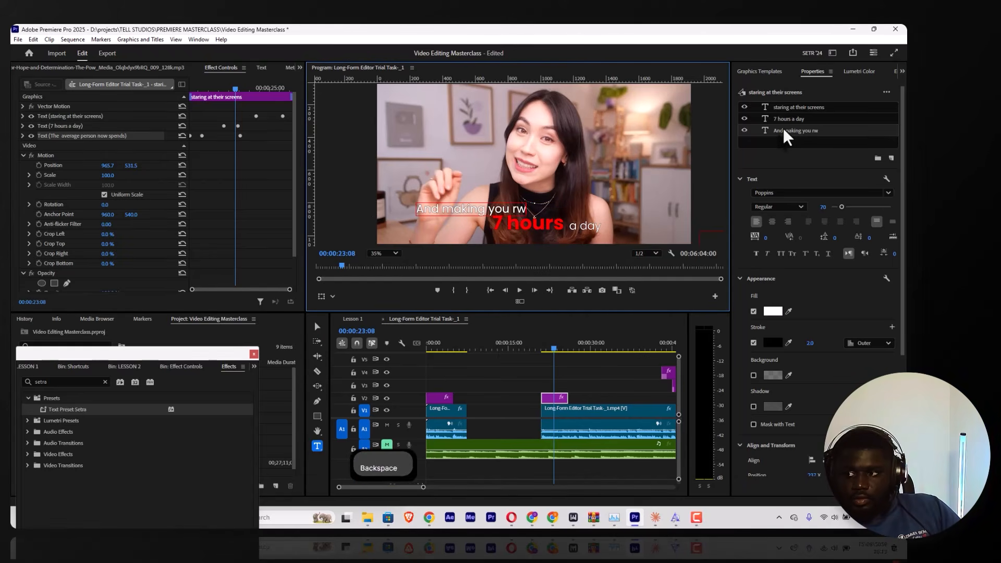
type("eeach for your")
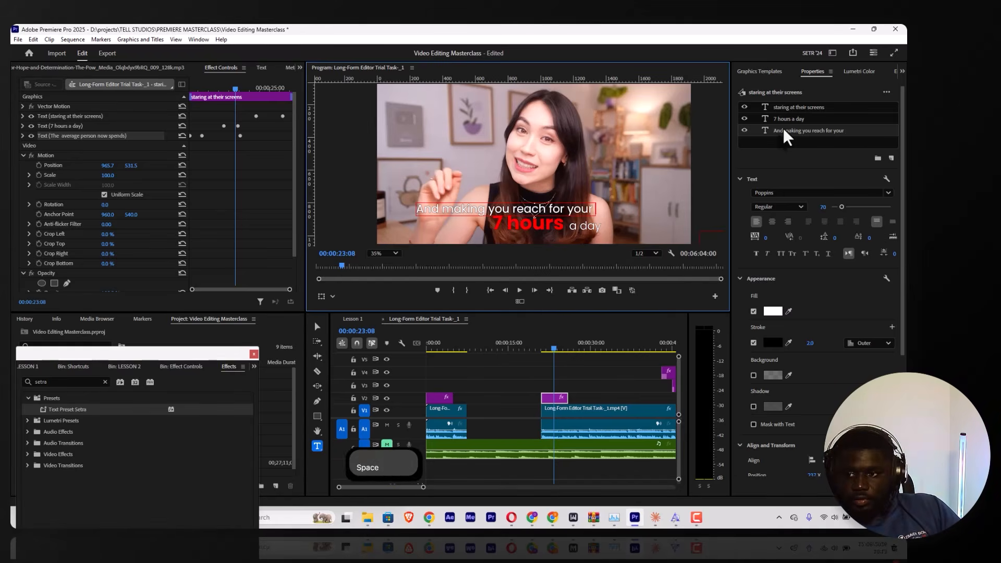
type("phone")
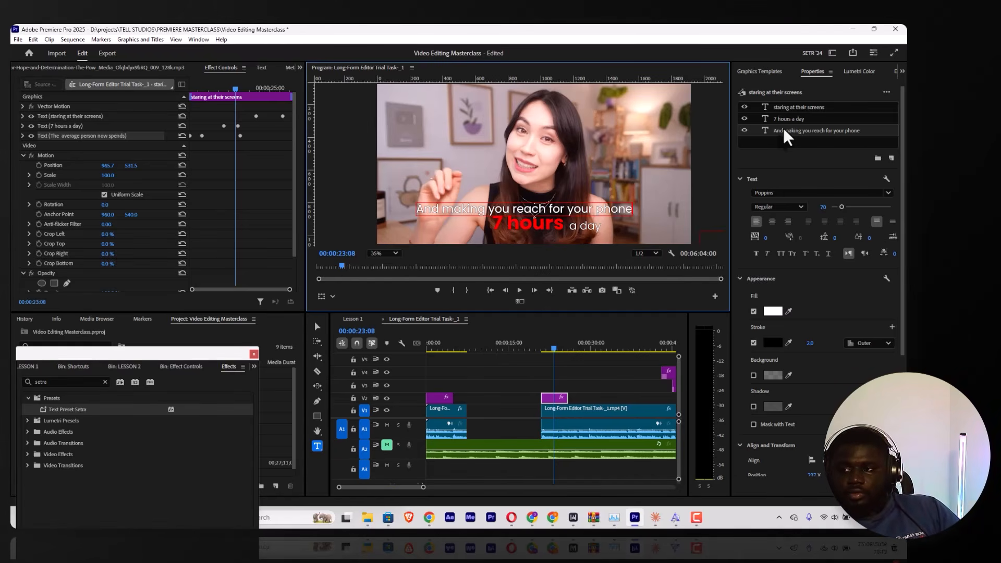
left_click(540, 347)
key("space")
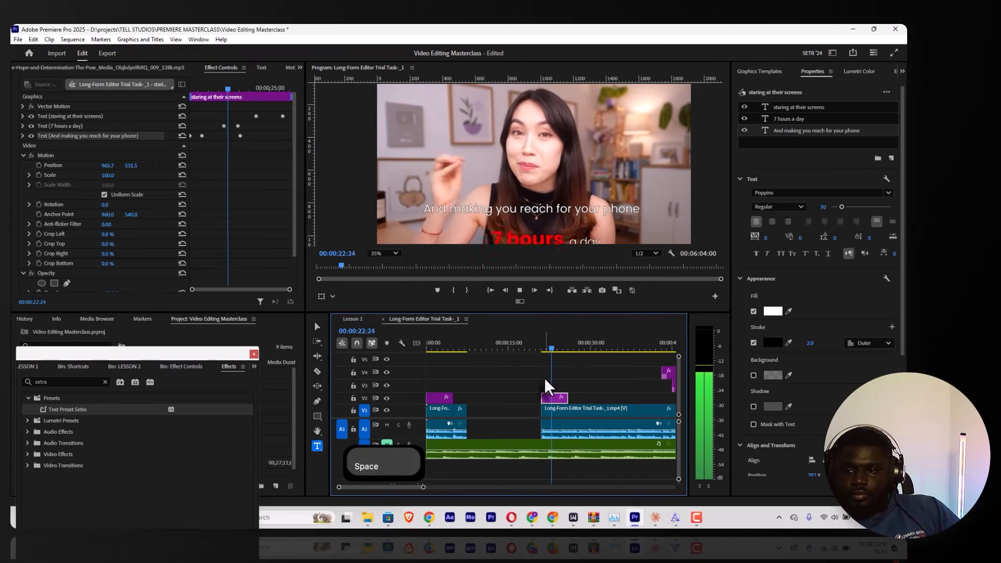
key("space")
Step: Replace the caption's "7 hours a day" line with "The milisecond"
left_click(787, 118)
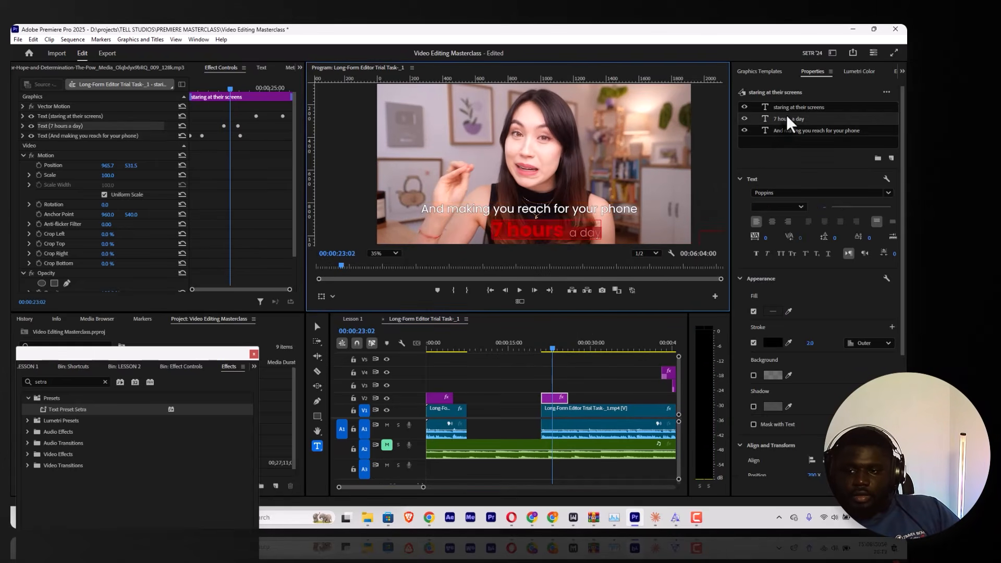
type("The mili se")
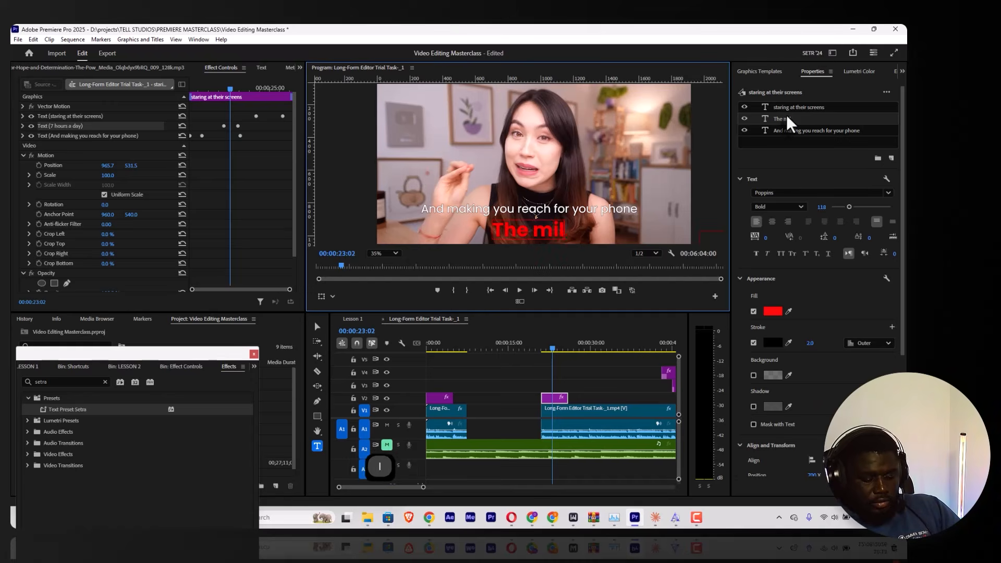
key("BackSpace")
key("BackSpace")
key("BackSpace")
type("s")
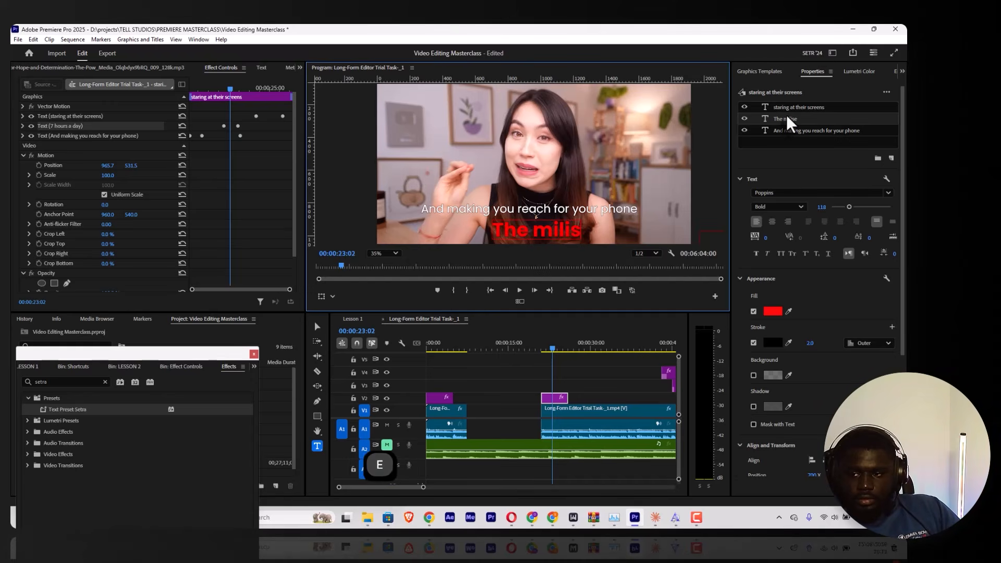
type("ecpnd")
key("BackSpace")
key("BackSpace")
key("BackSpace")
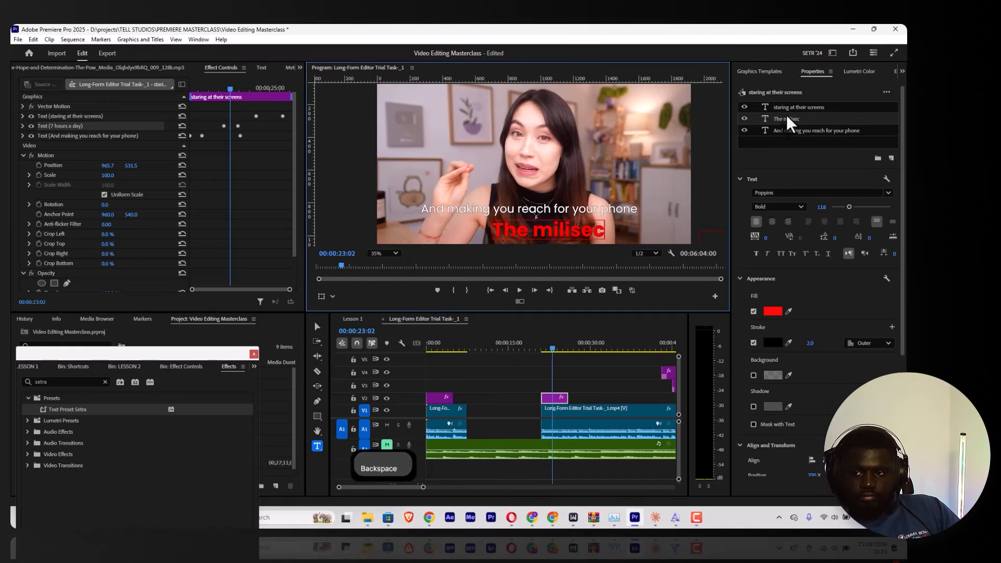
type("ond")
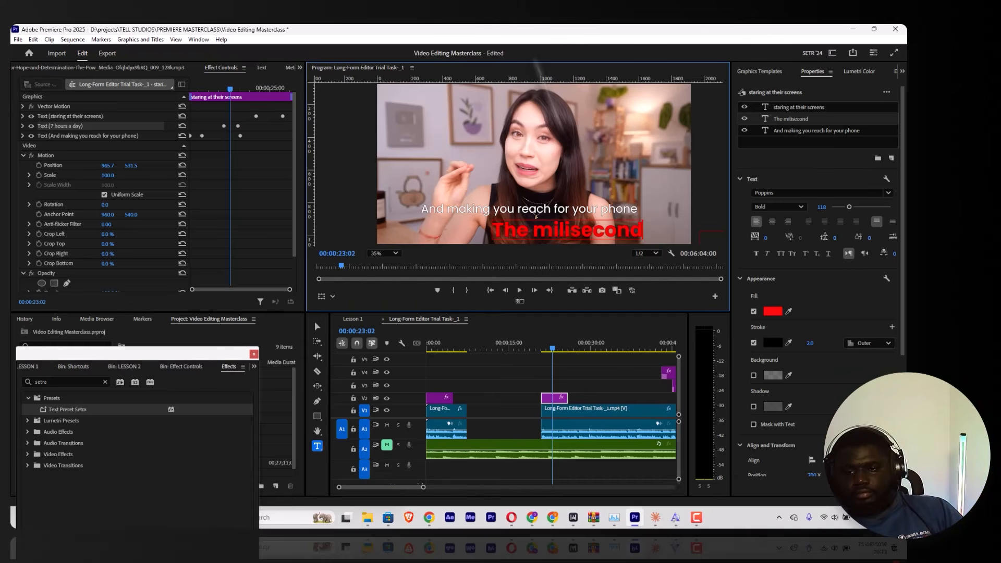
key("Escape")
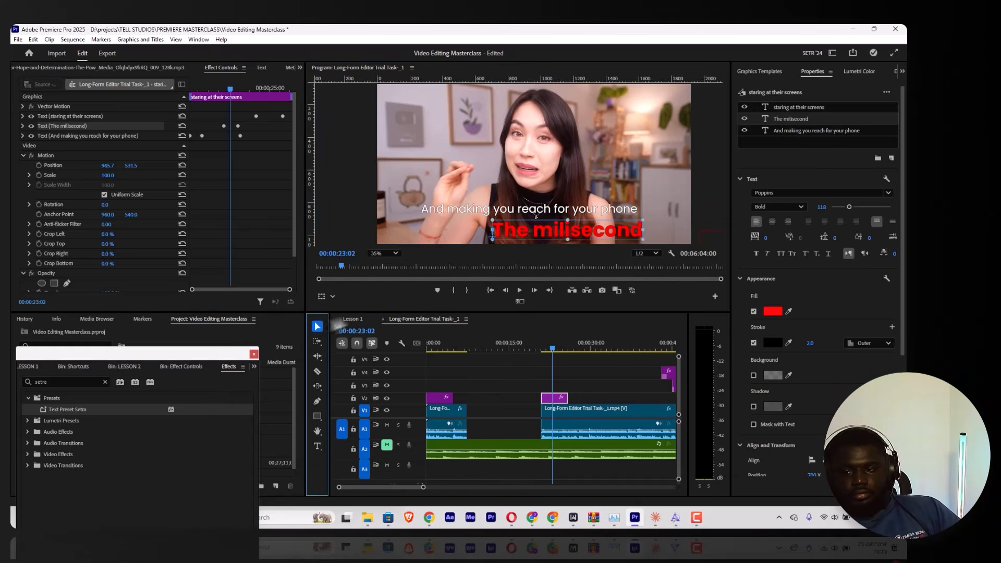
Step: Replace the caption's "staring at their screens" line with "That you start to feel bored"
key("space")
key("space")
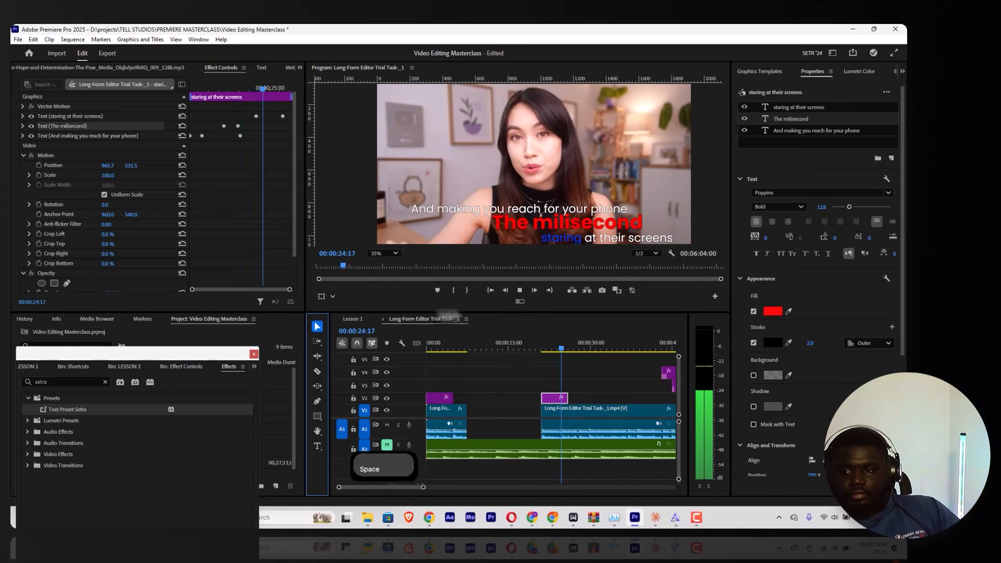
left_click(792, 108)
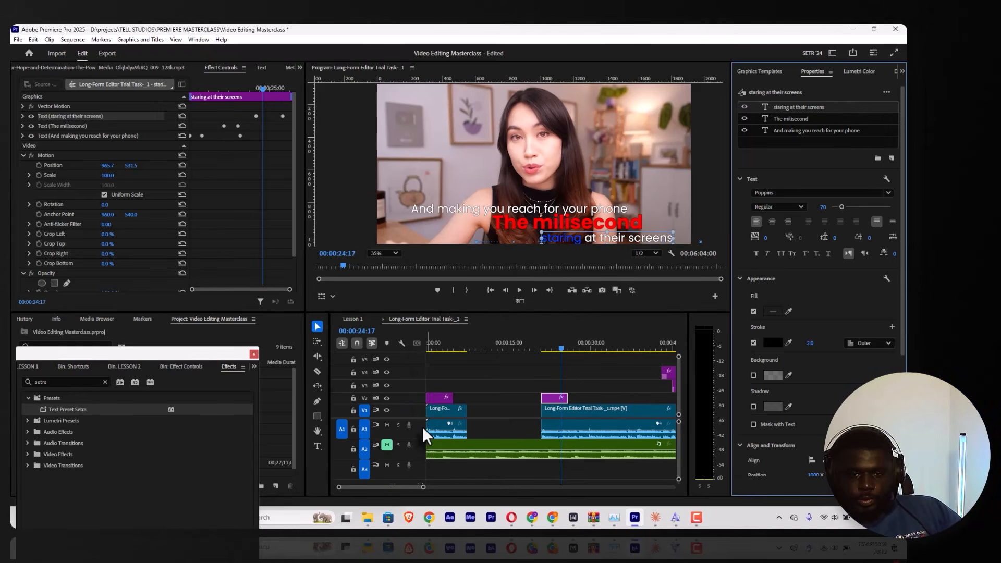
double_click(647, 237)
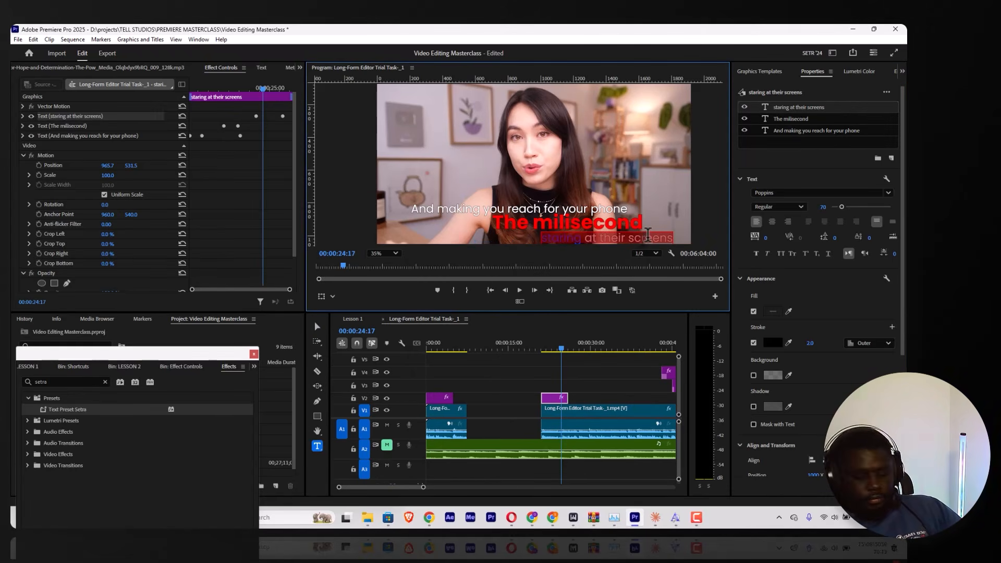
key("ctrl+super")
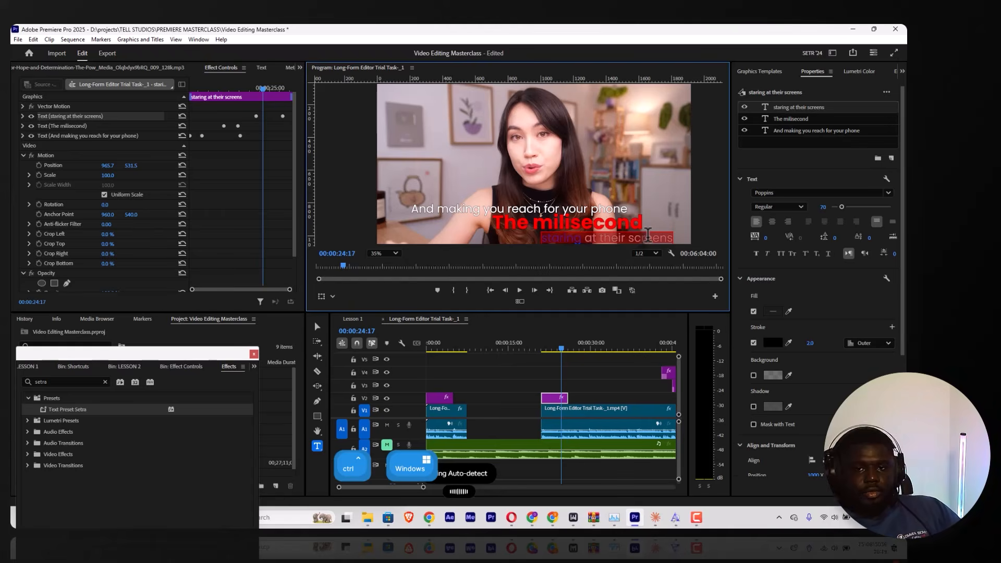
type("Do you start the field board?")
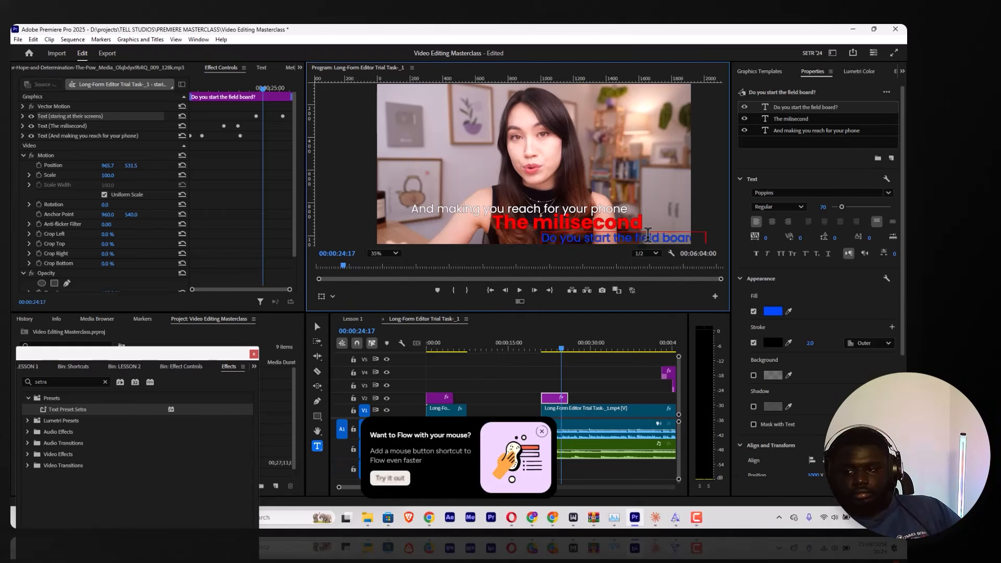
key("ctrl+a")
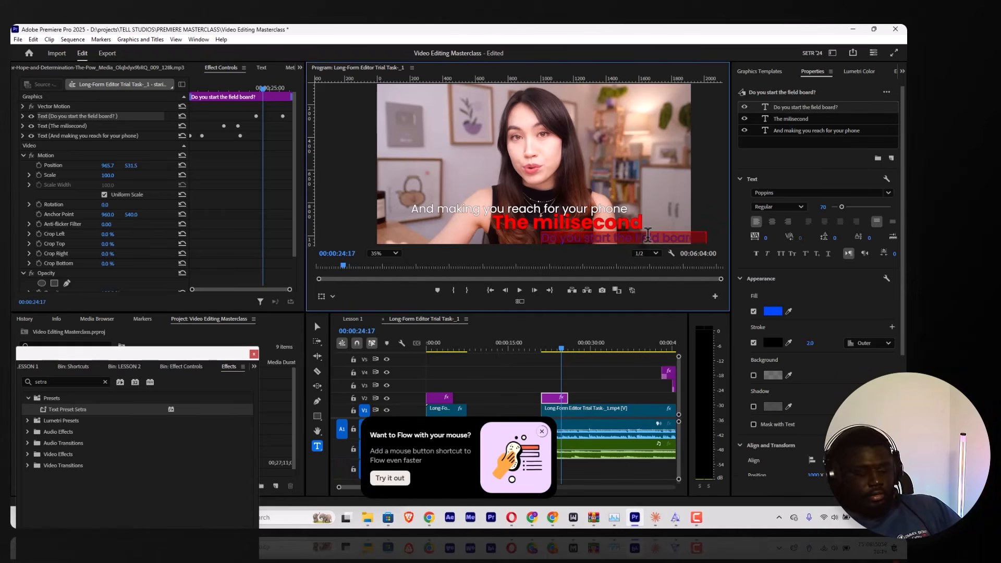
key("BackSpace")
key("ctrl+super")
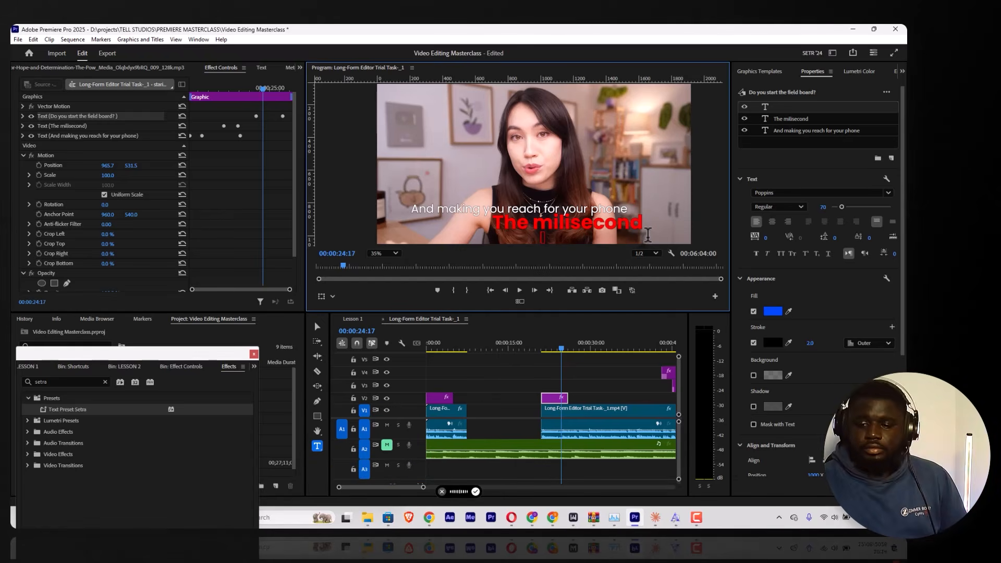
key("ctrl+super")
type("That you start to feel bored")
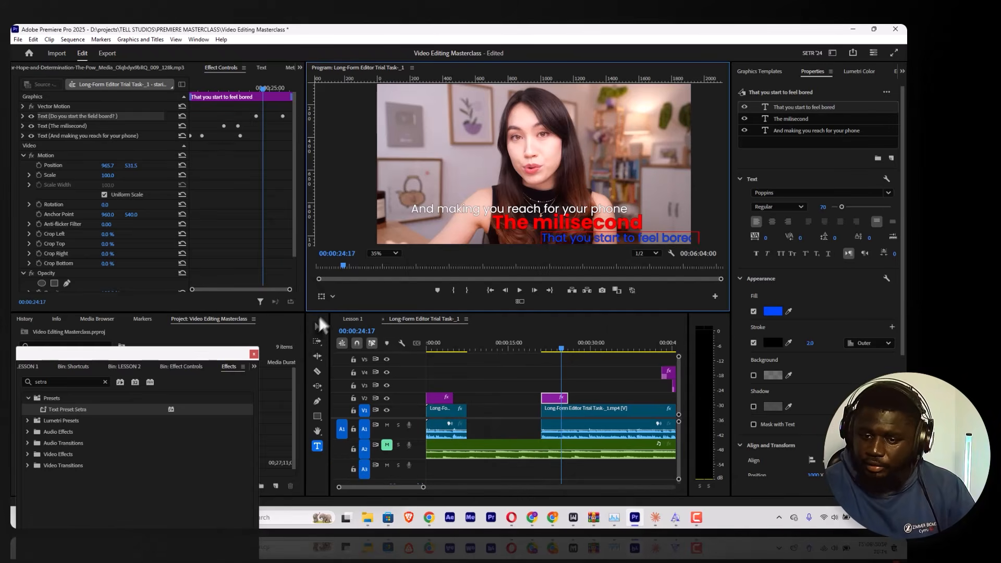
left_click(317, 329)
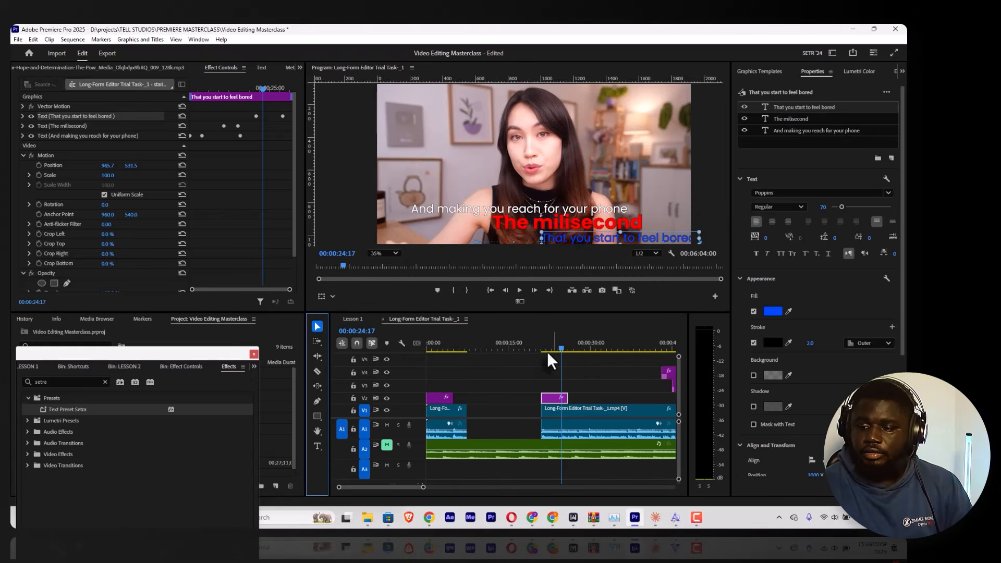
Step: Play back the second caption graphic on V2 from its start to check the timing of its three lines
key("Home")
key("space")
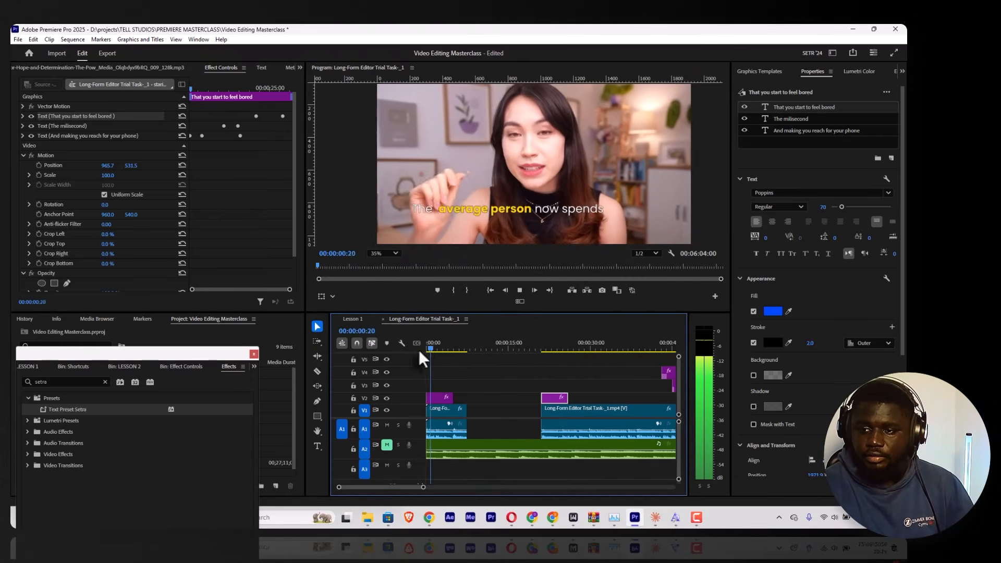
key("space")
left_click_drag(532, 343, 542, 343)
key("space")
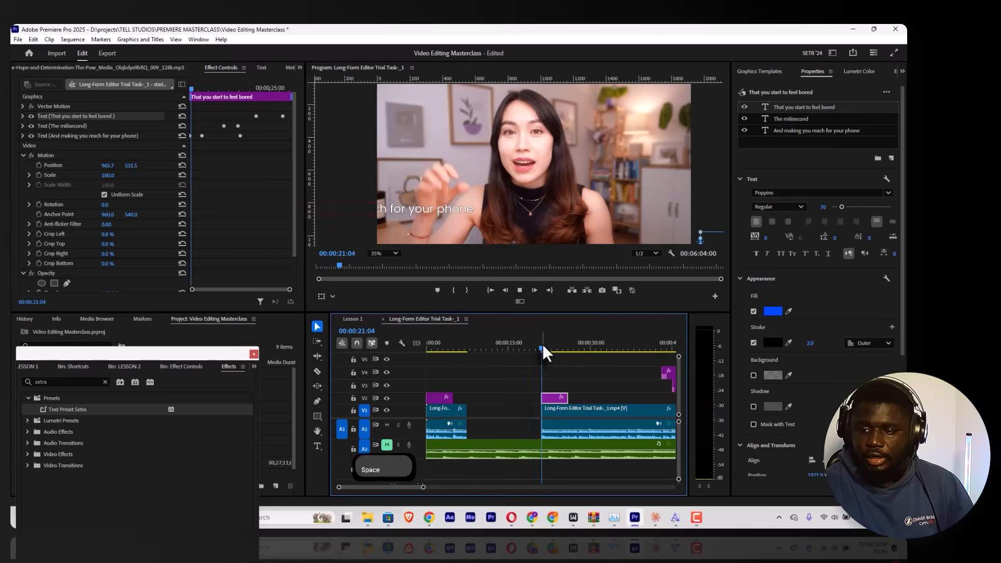
key("space")
left_click(771, 71)
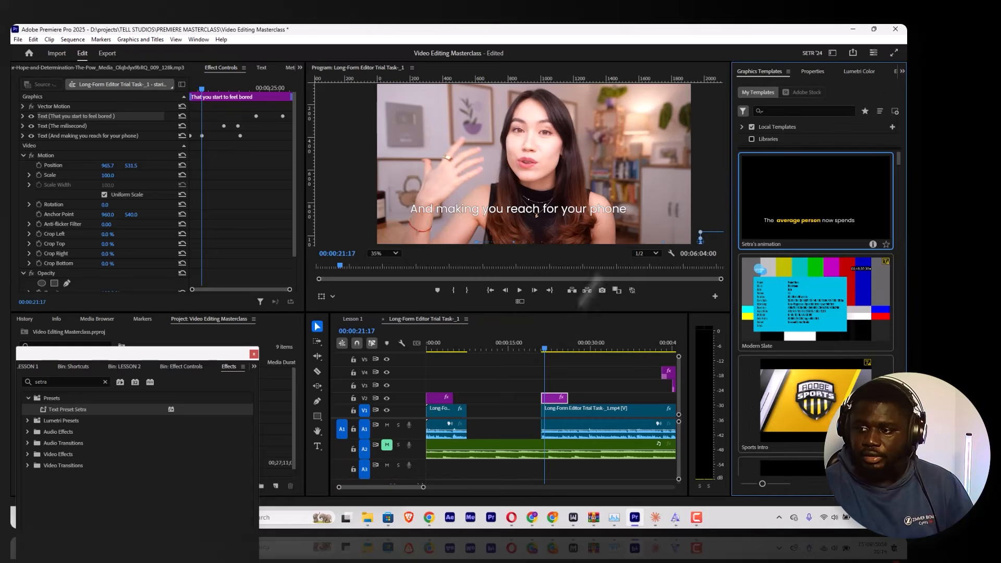
left_click(543, 337)
key("space")
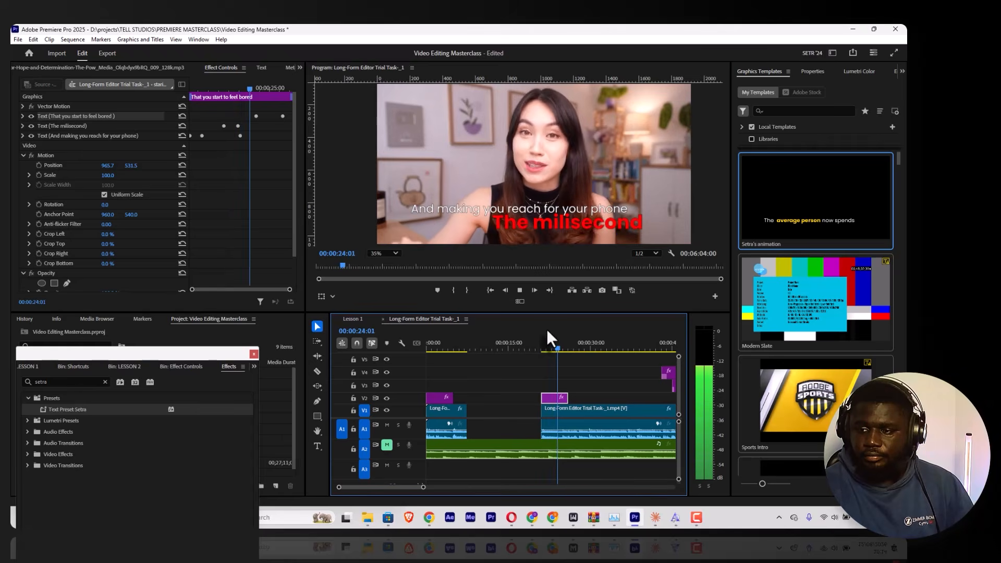
key("space")
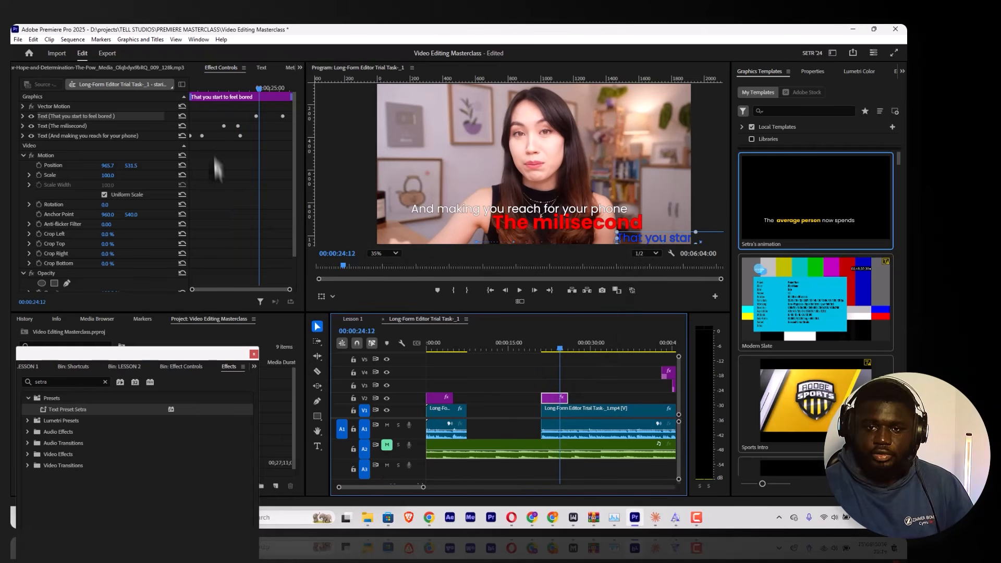
Step: Shift both Position keyframes of the "That you start to feel bored" line earlier, starting its movement just before 00:00:23:18
key("F9")
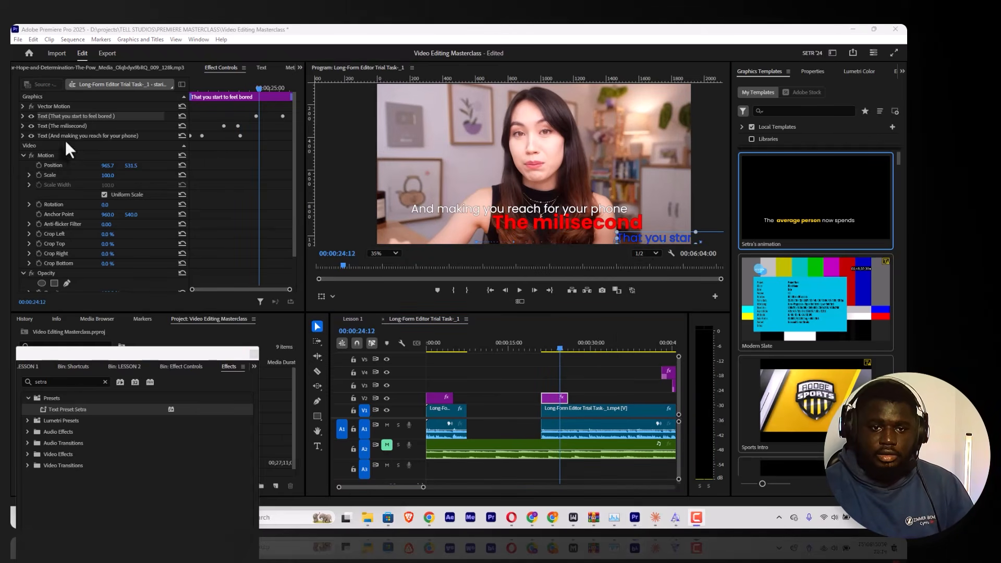
left_click(22, 116)
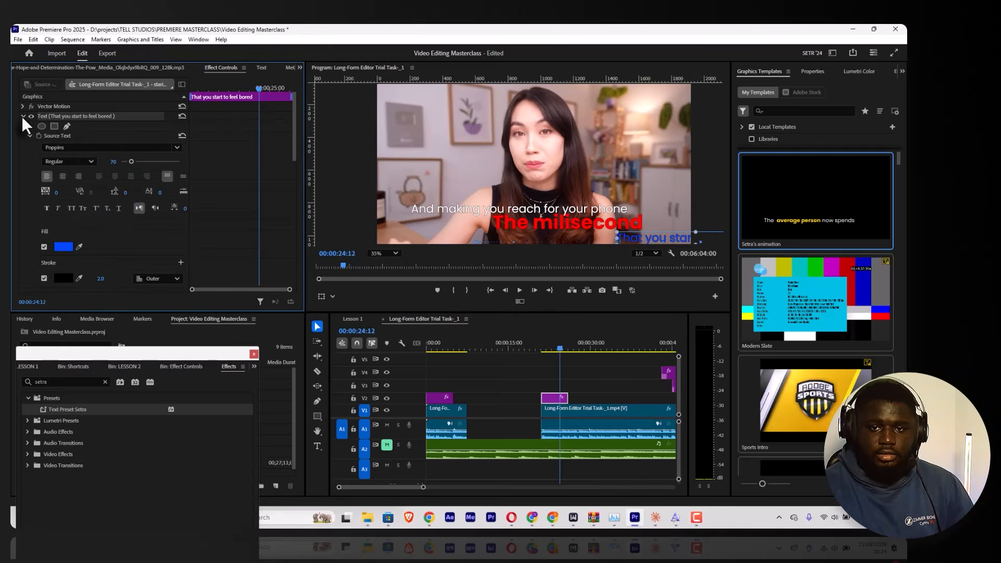
key("F9")
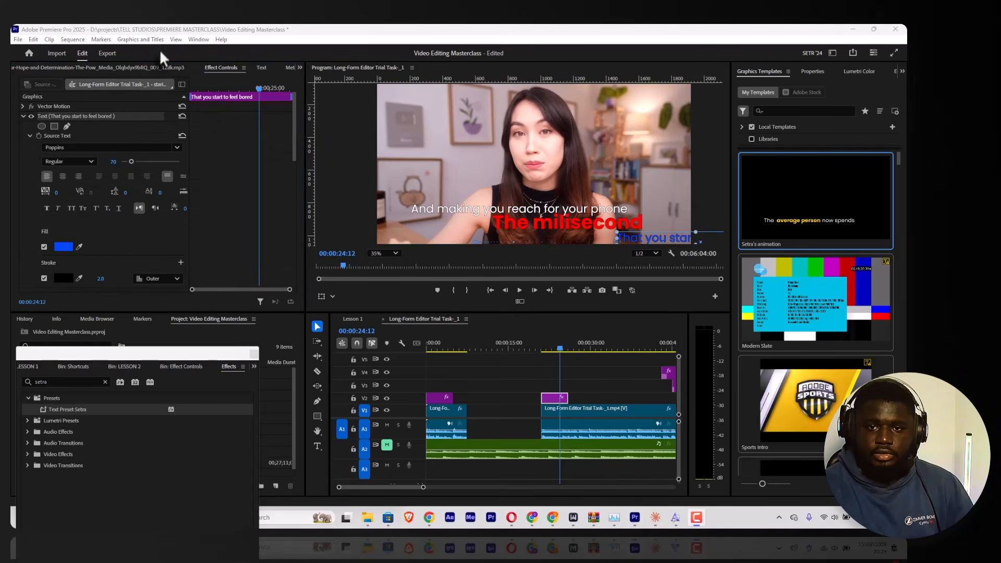
left_click(218, 97)
scroll(221, 149, "down", 6)
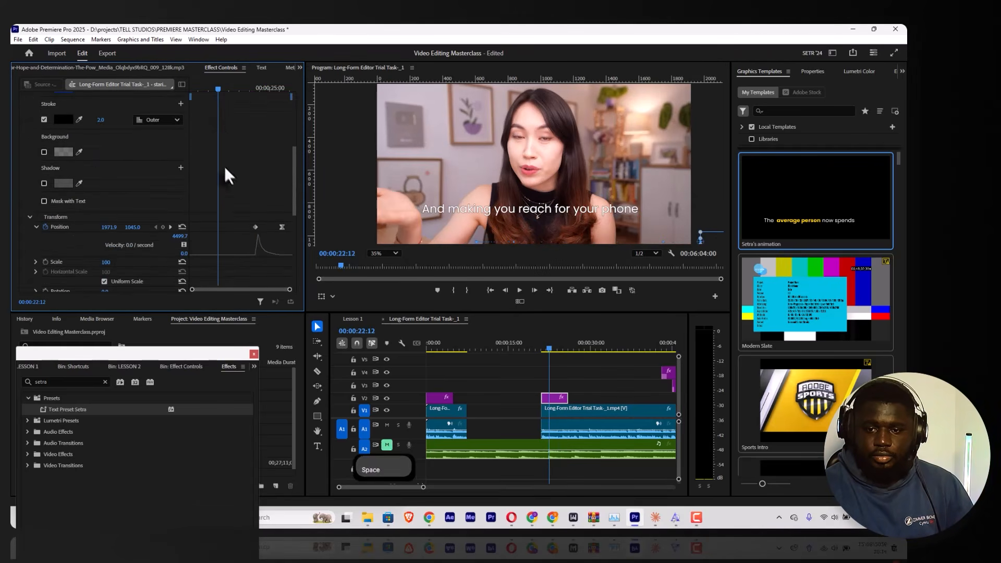
key("space")
key("space")
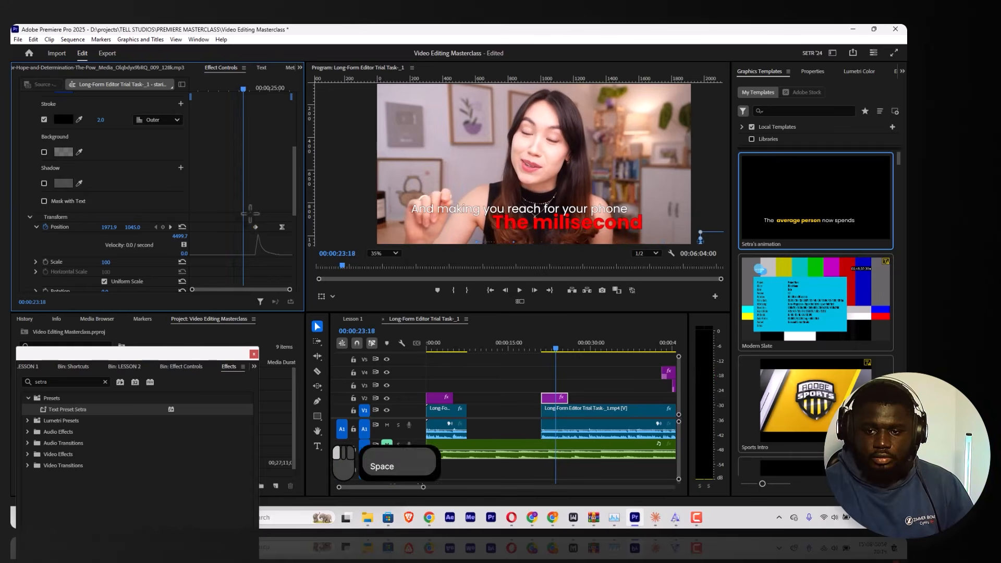
mouse_move(251, 212)
left_mouse_down()
mouse_move(282, 245)
mouse_move(282, 233)
mouse_move(240, 227)
left_mouse_up()
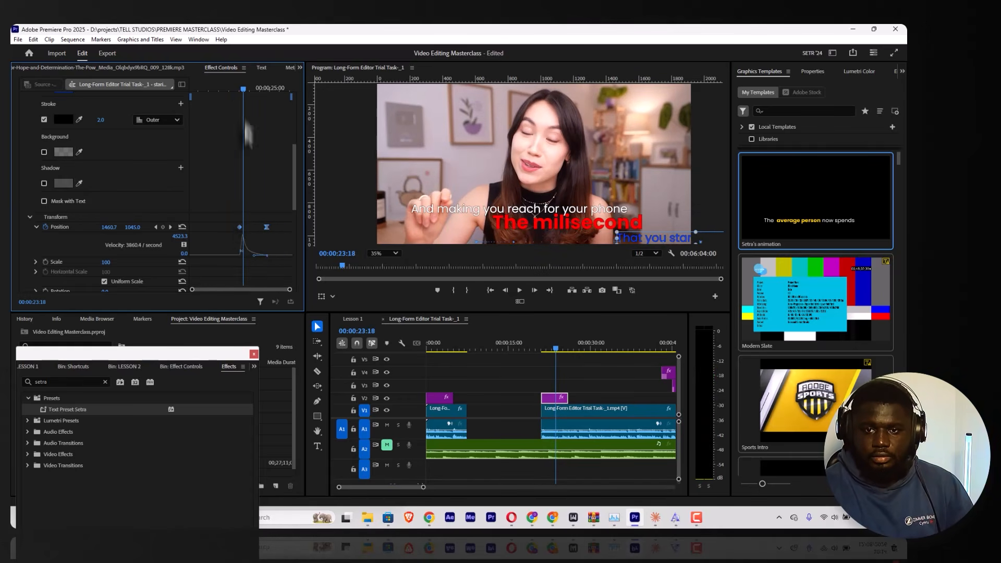
Step: Preview the retimed line and extend the end of the second caption graphic on V2 to about double its length
key("space")
key("space")
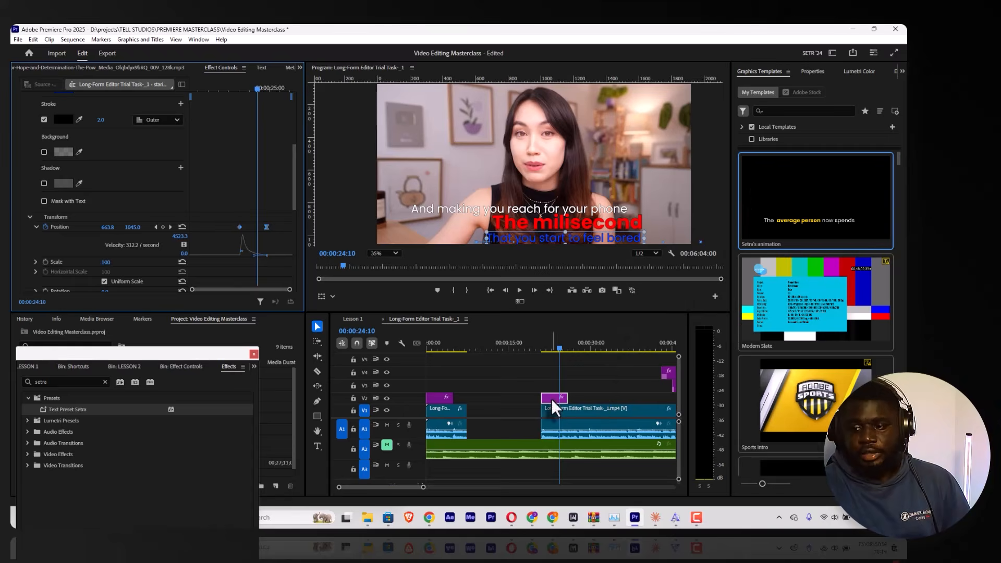
left_click_drag(574, 398, 596, 398)
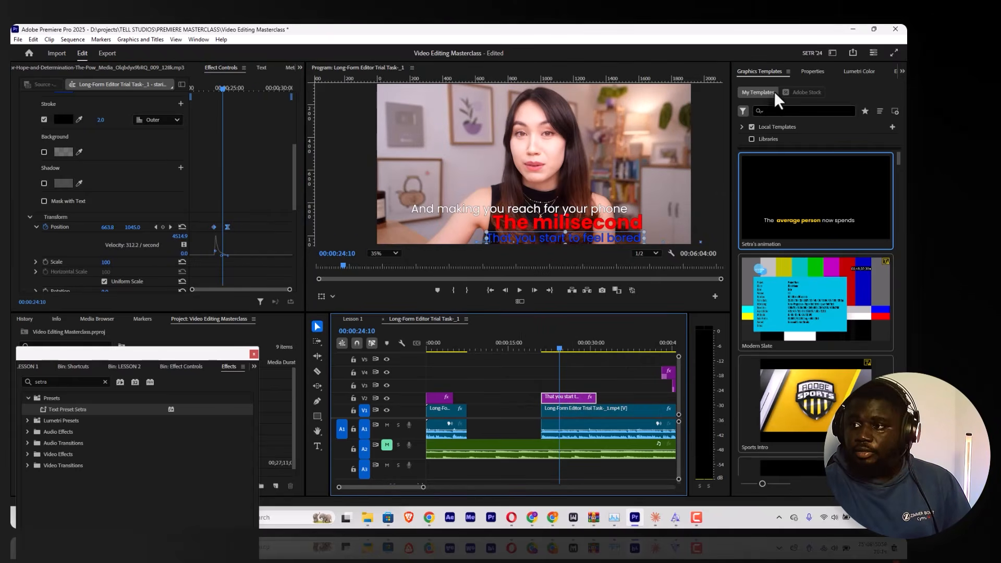
Step: Draw a straight horizontal line above "And making you reach for your phone", with no fill and a white 6.0 outer stroke
left_click(812, 72)
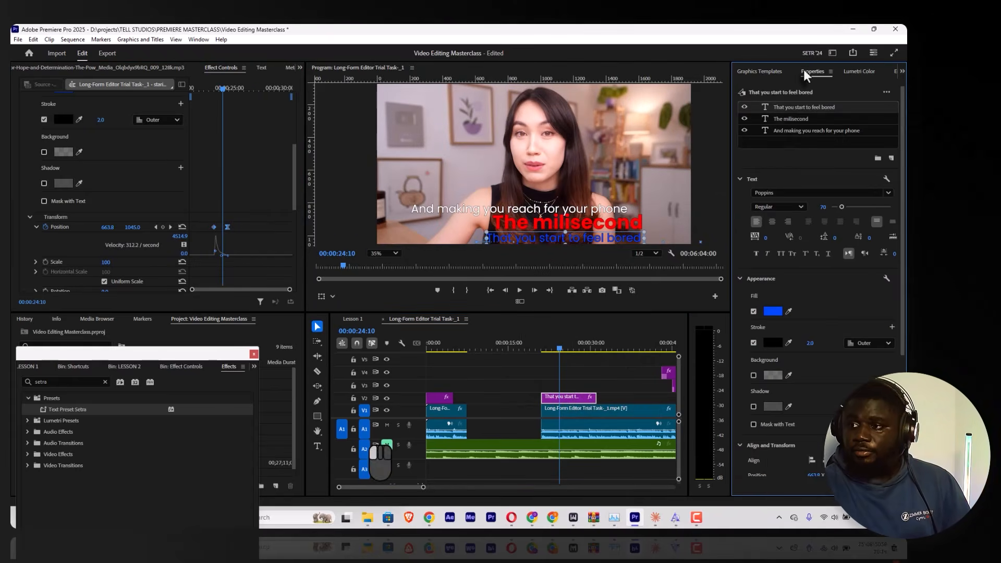
left_click(317, 400)
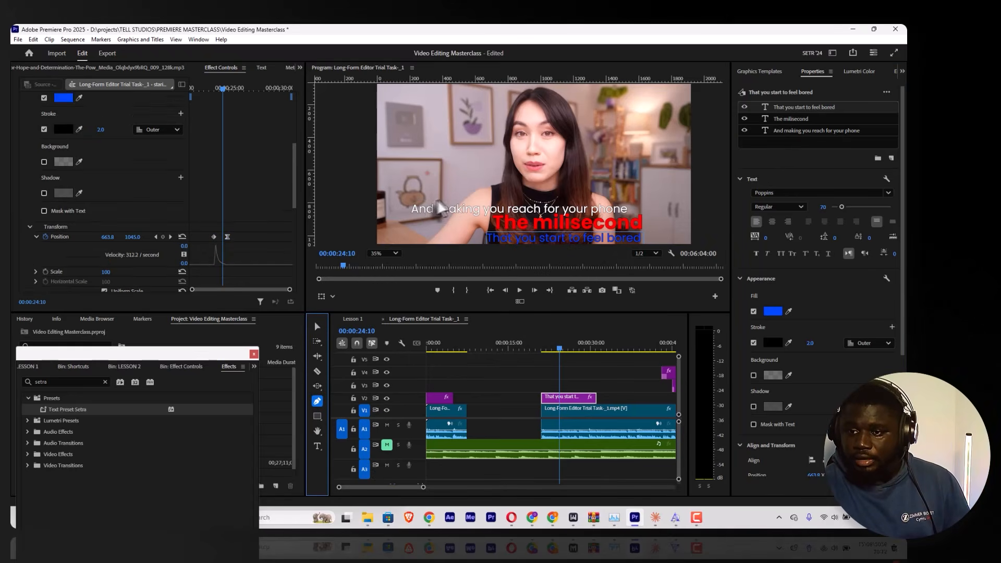
left_click(414, 199)
key("shift")
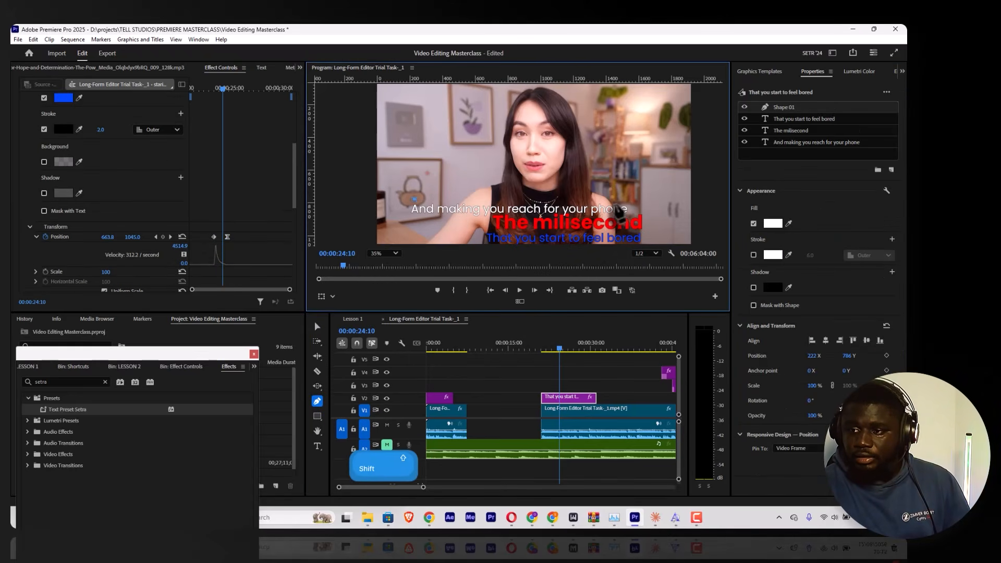
left_click(630, 200, "shift")
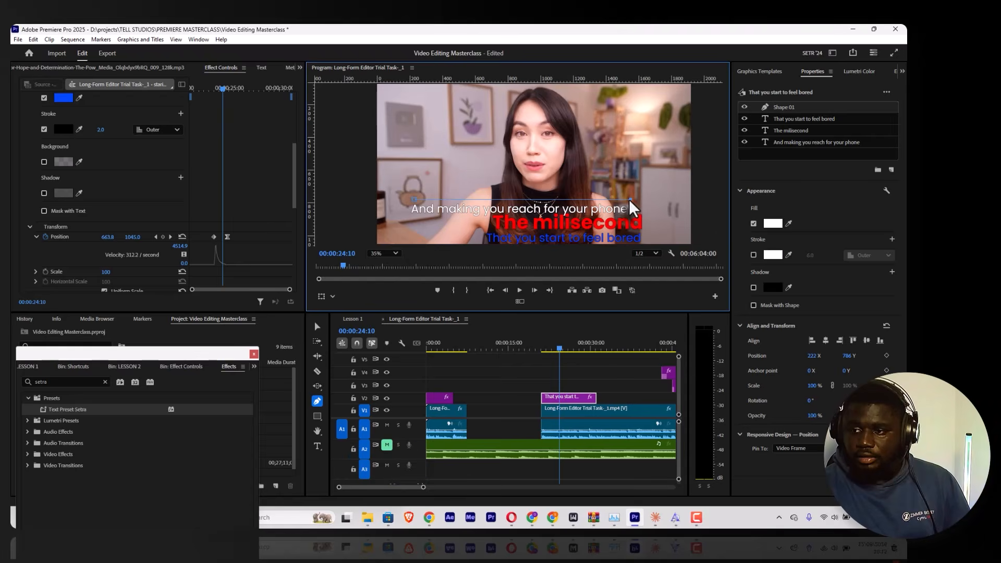
left_click(317, 327)
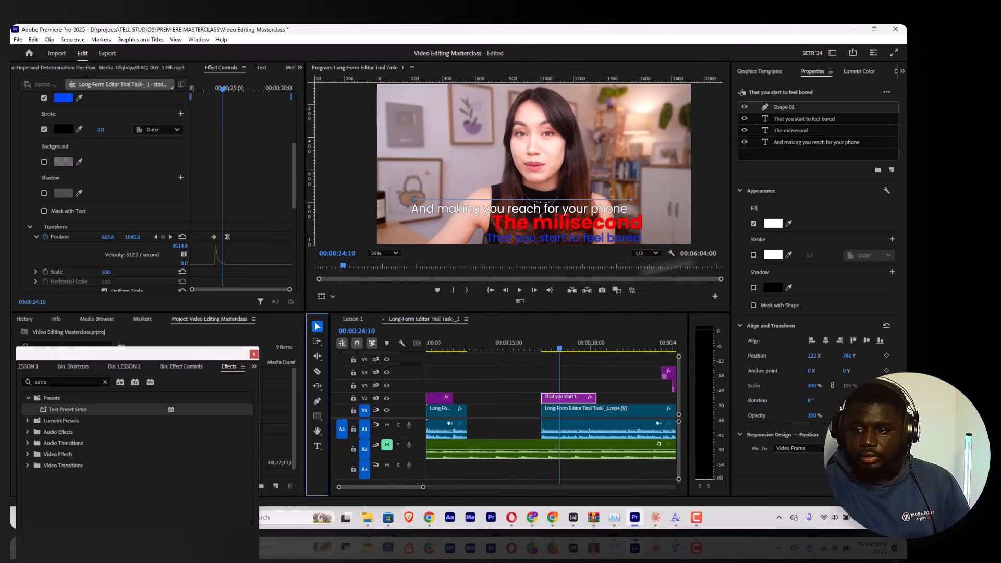
left_click(754, 253)
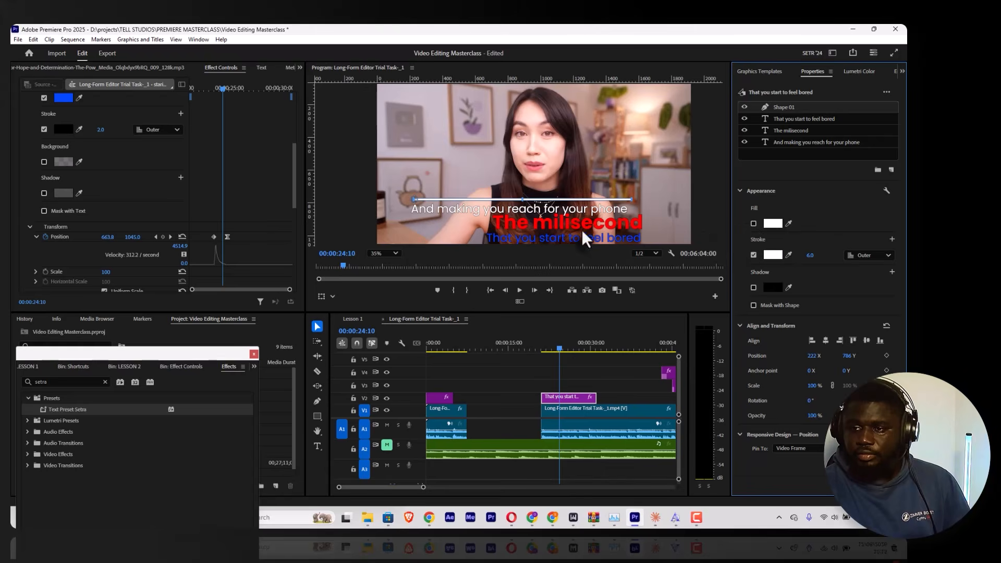
Step: Duplicate the white horizontal line shape and place the copy below "That you start to feel bored" by setting its vertical position to 1074
right_click(783, 108)
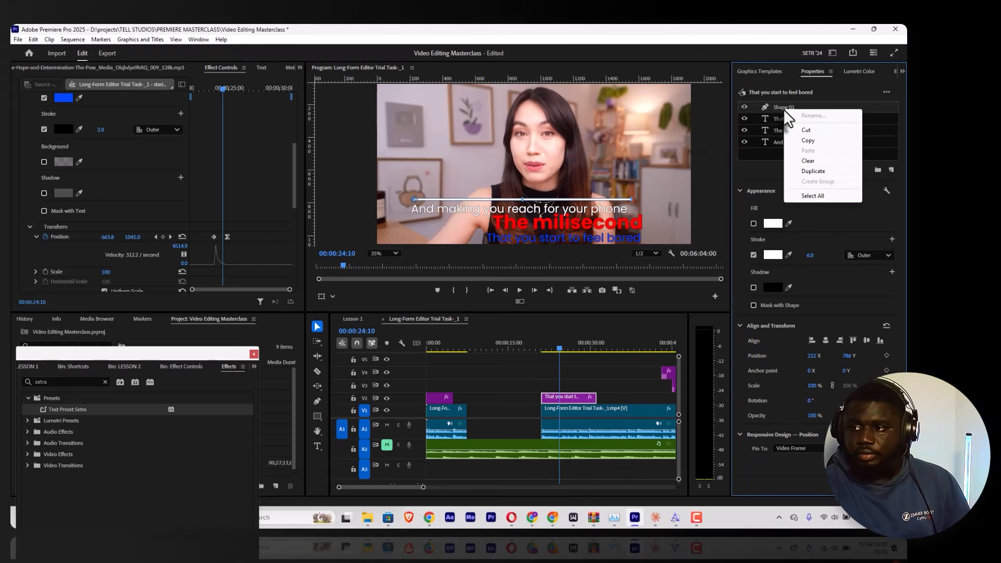
left_click(808, 171)
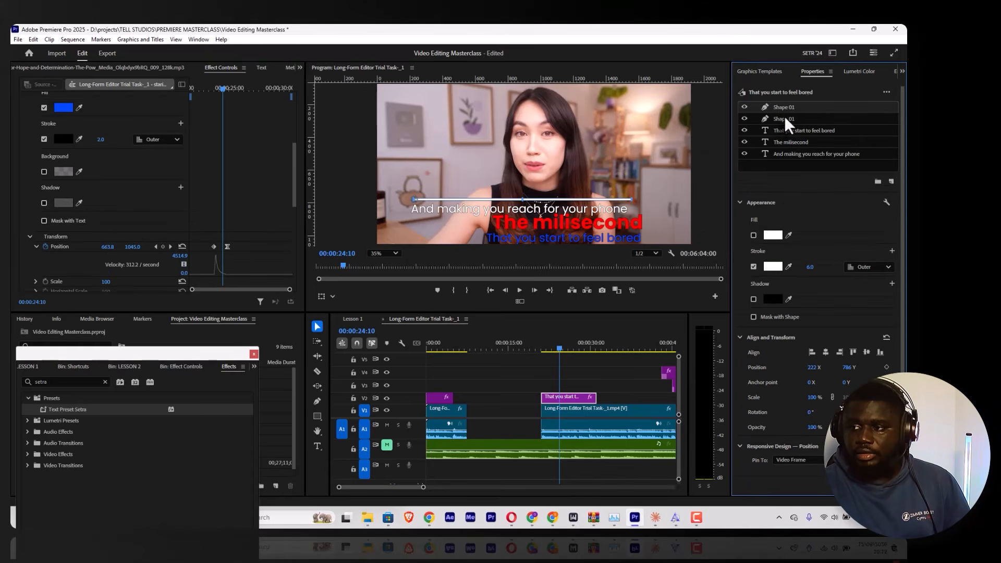
scroll(130, 171, "up", 5)
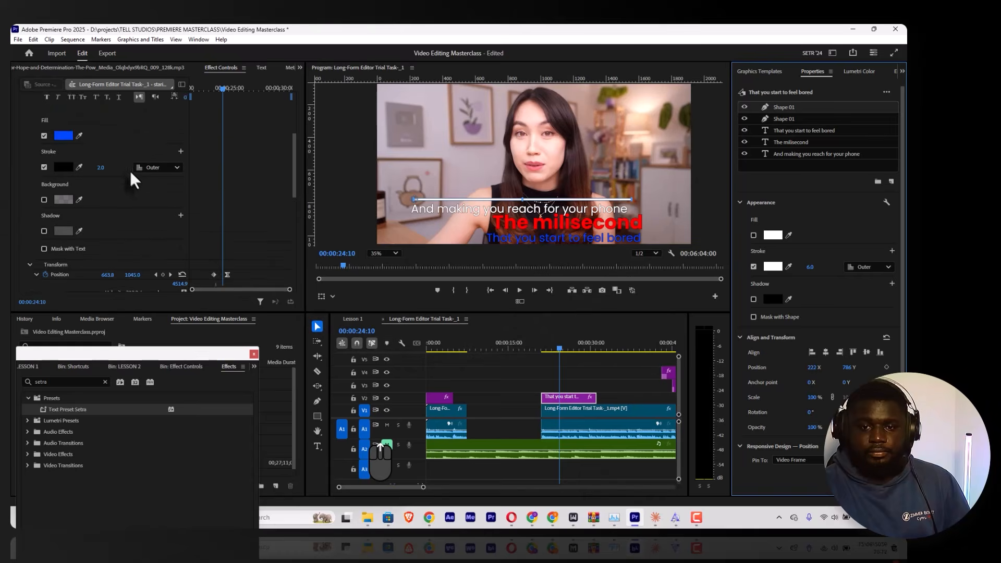
scroll(114, 190, "down", 10)
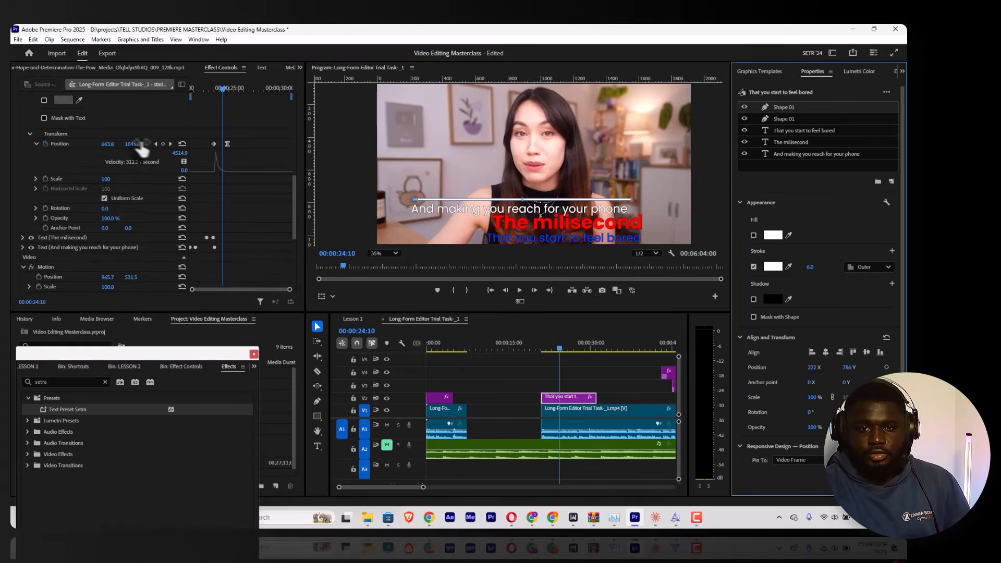
left_click(778, 118)
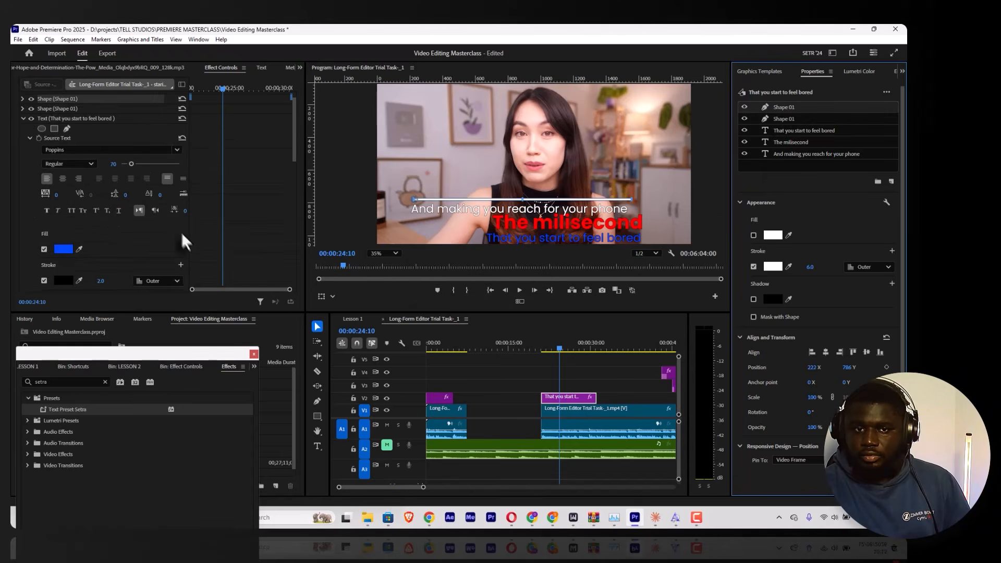
left_click(22, 99)
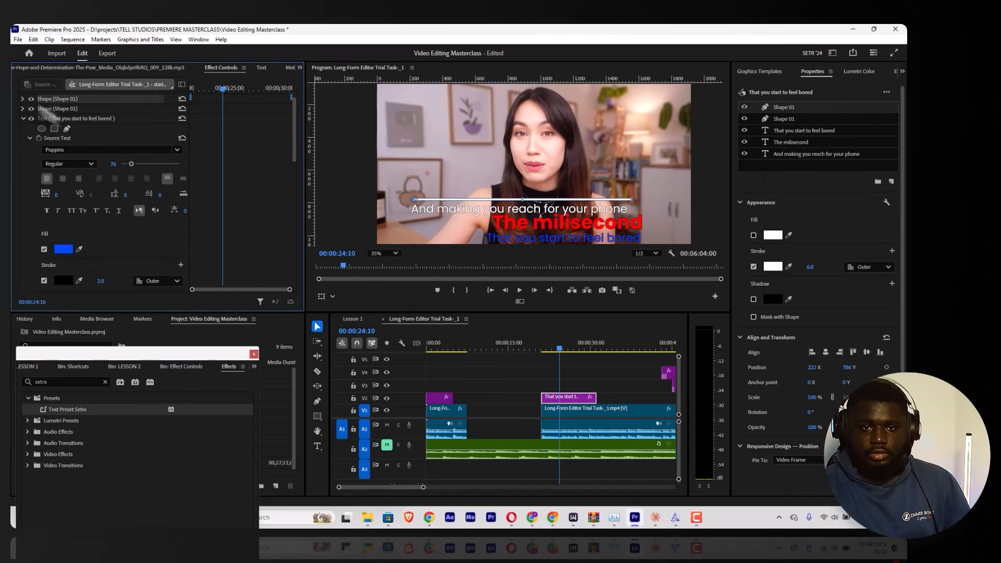
scroll(142, 143, "down", 3)
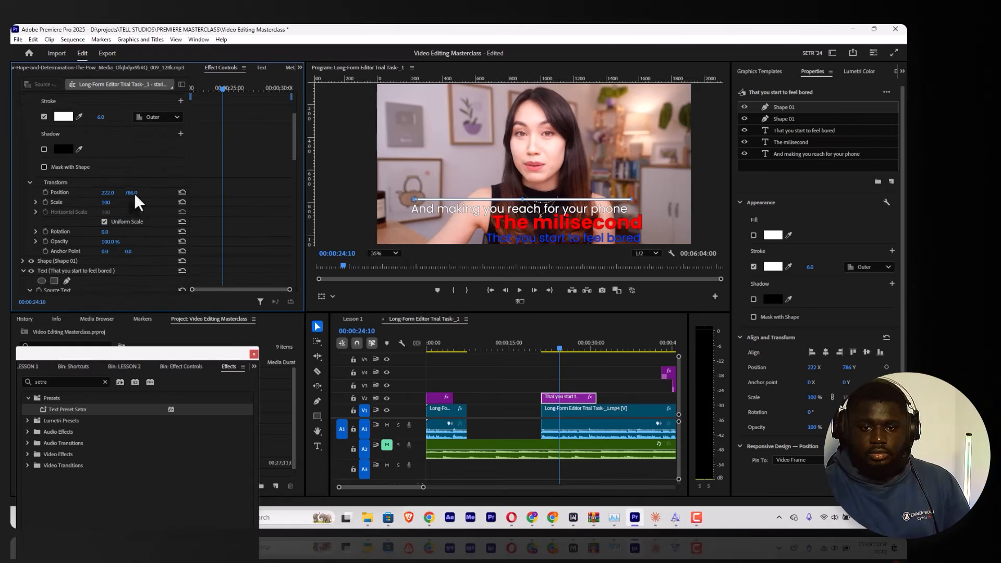
left_click_drag(134, 193, 203, 193)
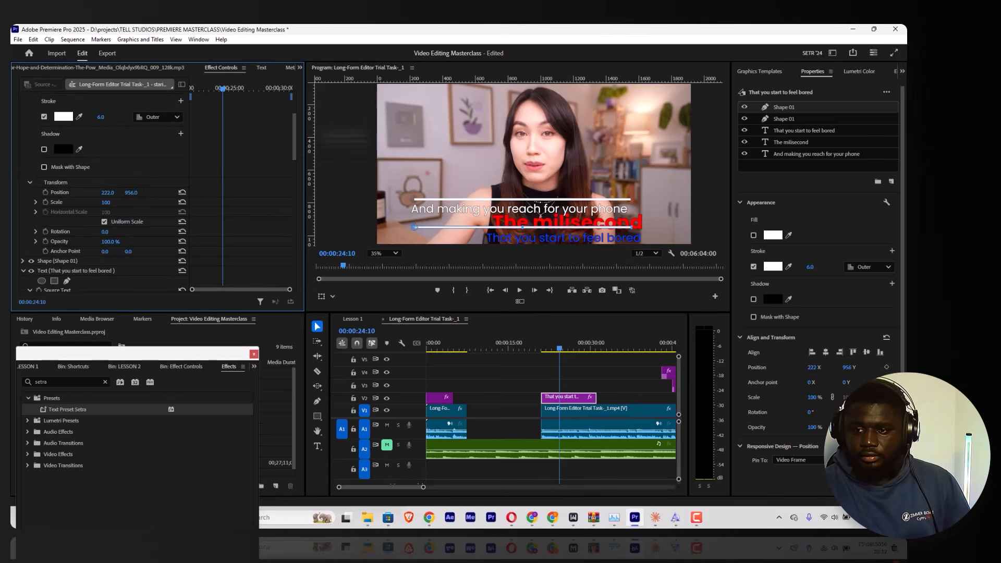
scroll(383, 151, "down", 2)
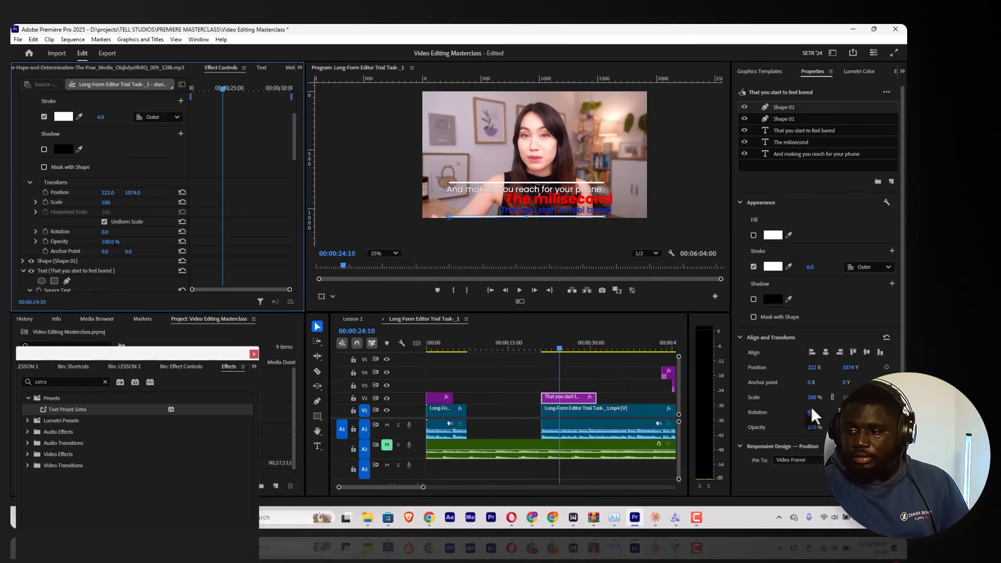
Step: Scale the whole second caption graphic down to 91 through its Motion settings
scroll(63, 248, "down", 8)
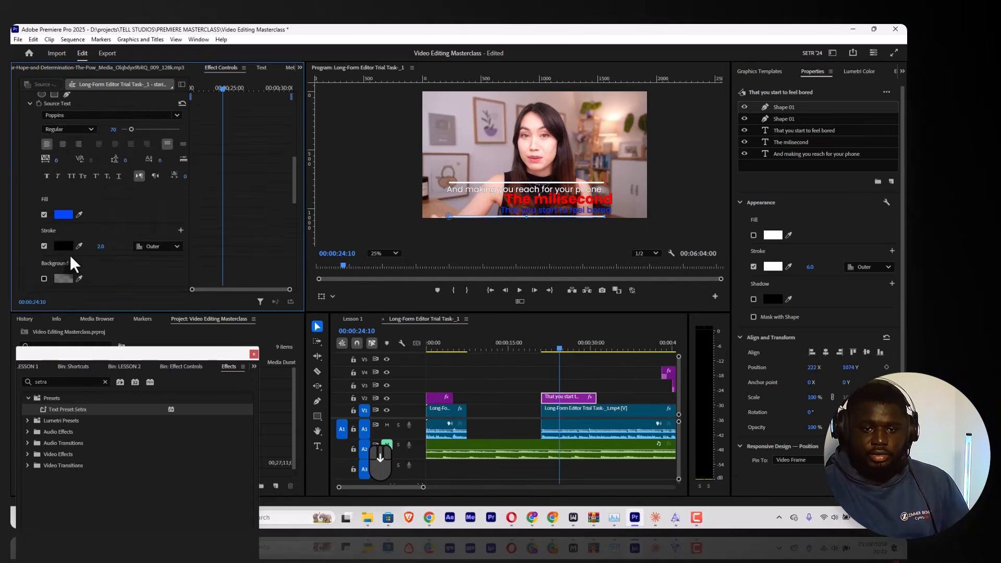
scroll(77, 261, "down", 12)
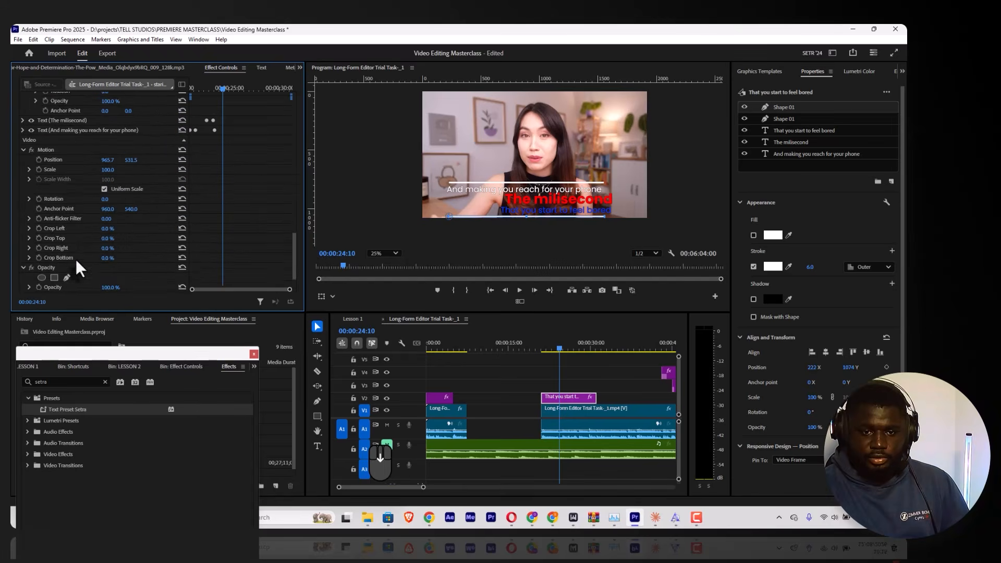
left_click_drag(108, 160, 102, 160)
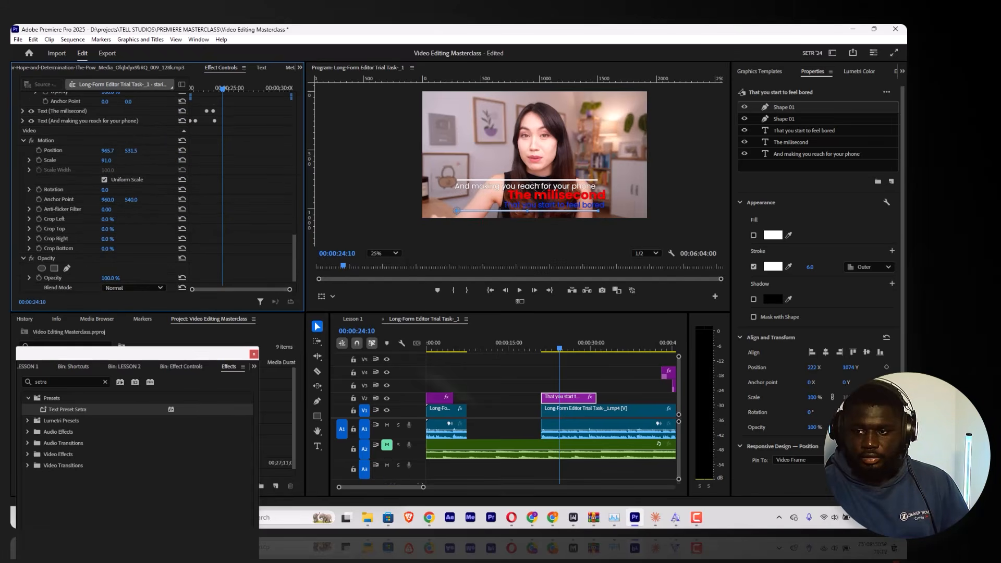
Step: Play back the second caption graphic from about 00:00:22:00 to check its text against the two lines
left_click(546, 351)
key("space")
key("space")
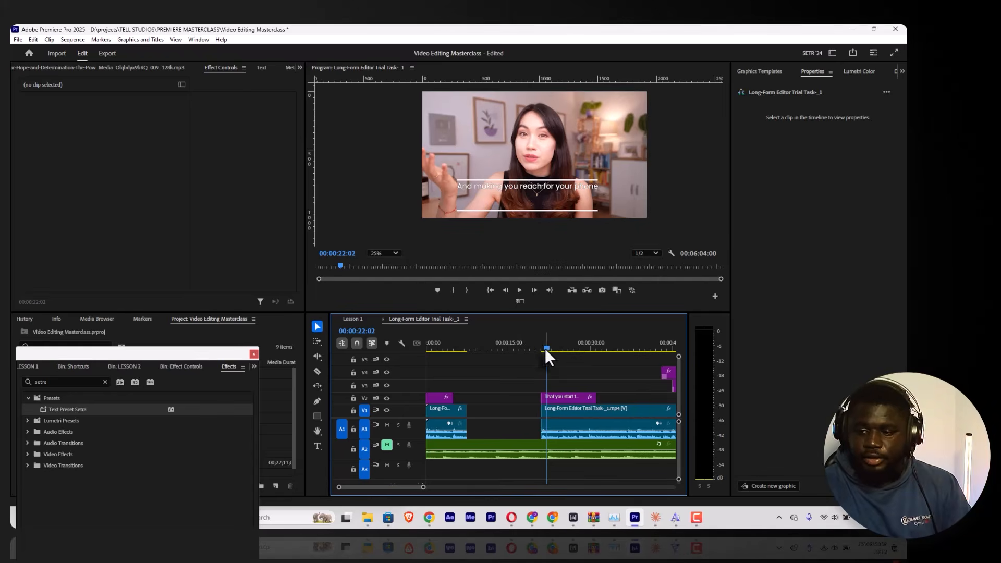
key("space")
key("space")
Step: Extend the end of the second caption graphic on V2 to about one and a half times its length and play it back
left_click(563, 397)
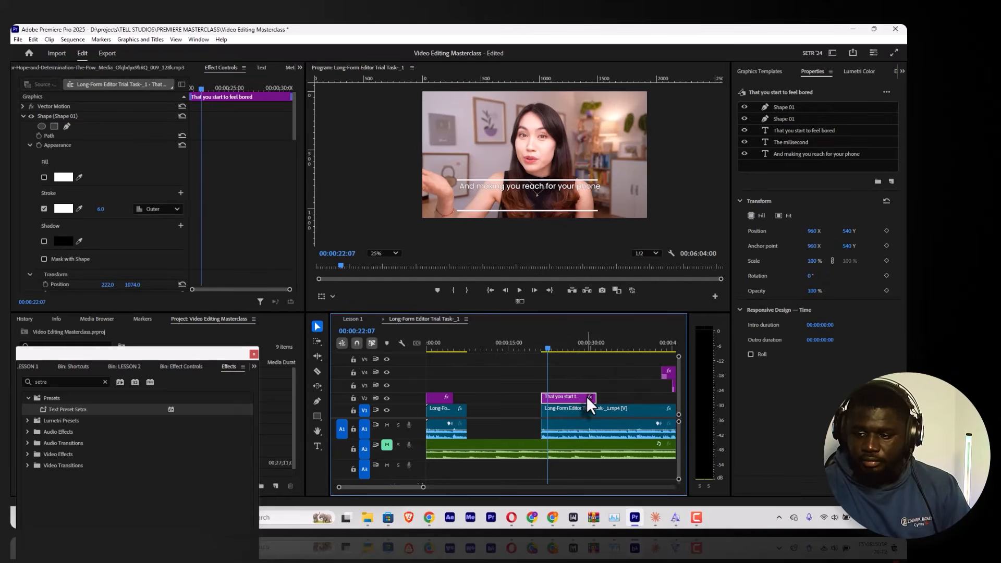
left_click_drag(596, 397, 627, 397)
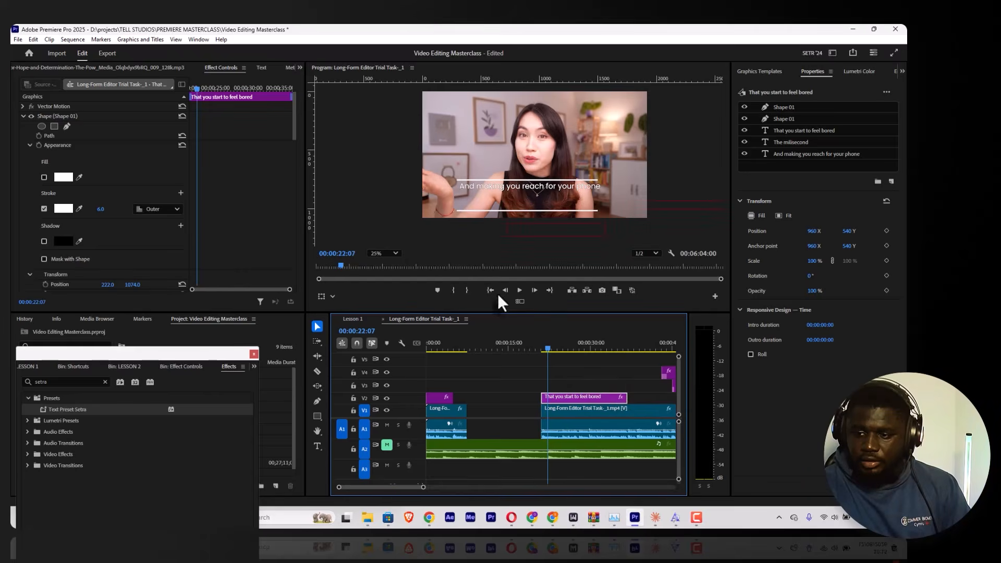
left_click(520, 290)
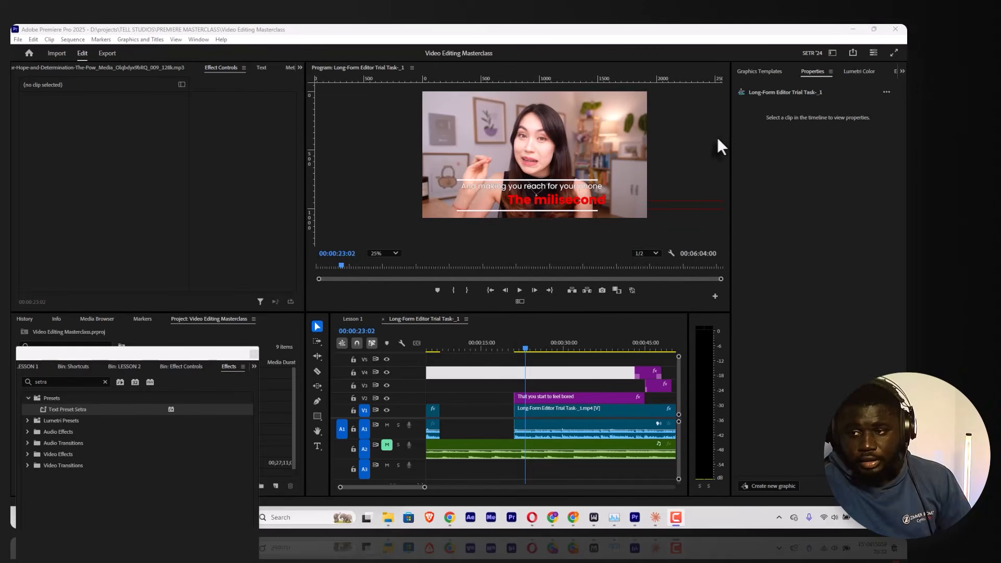
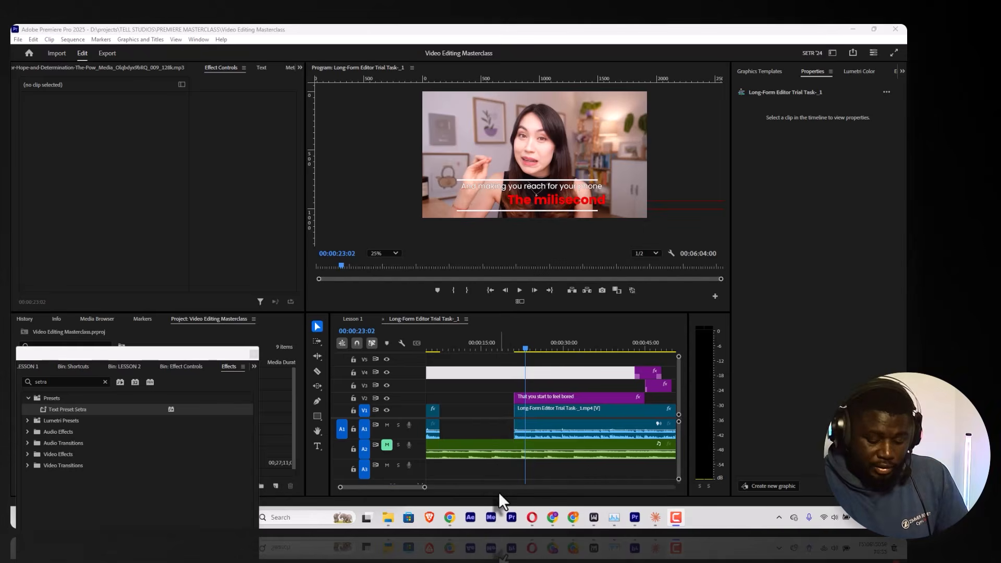
Step: Switch to Chrome, open the main Envato site from the Google results for "envato" and look over its home page
mouse_move(532, 517)
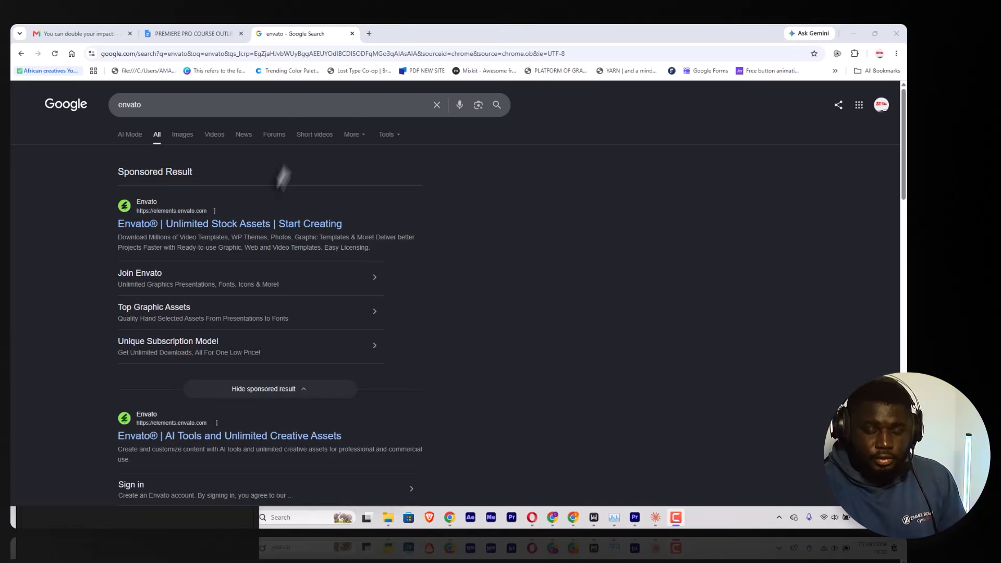
scroll(202, 272, "down", 8)
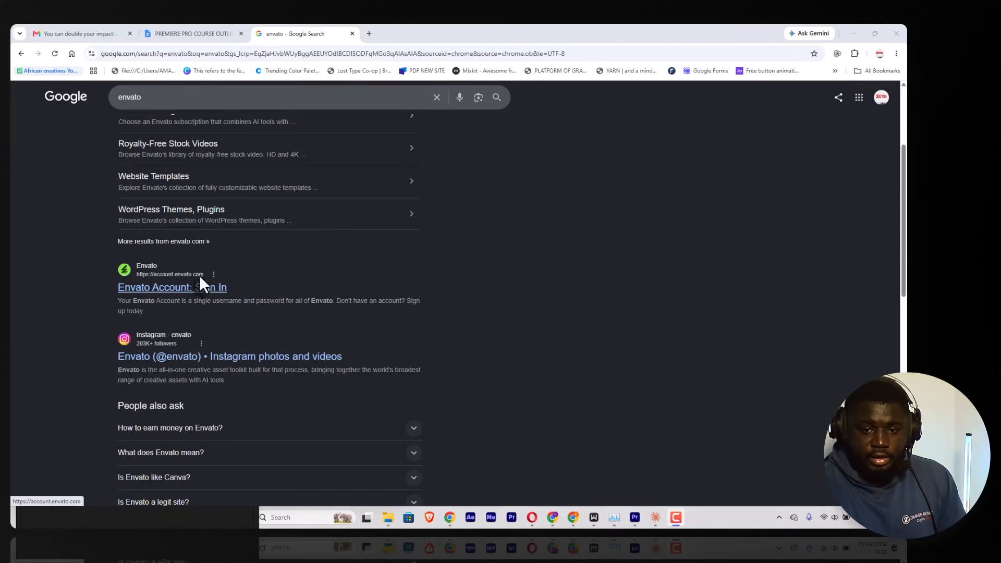
scroll(194, 292, "up", 3)
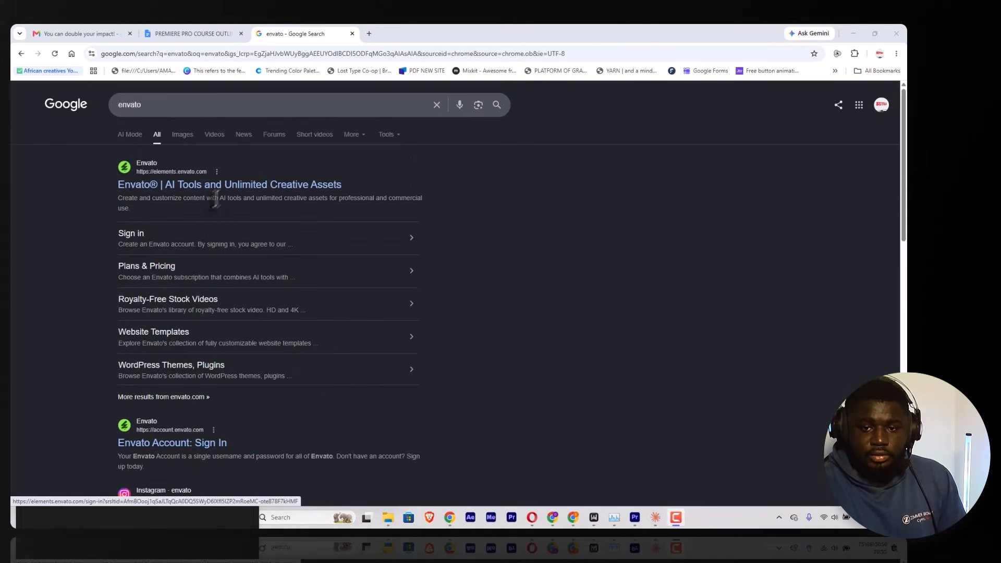
left_click(227, 194)
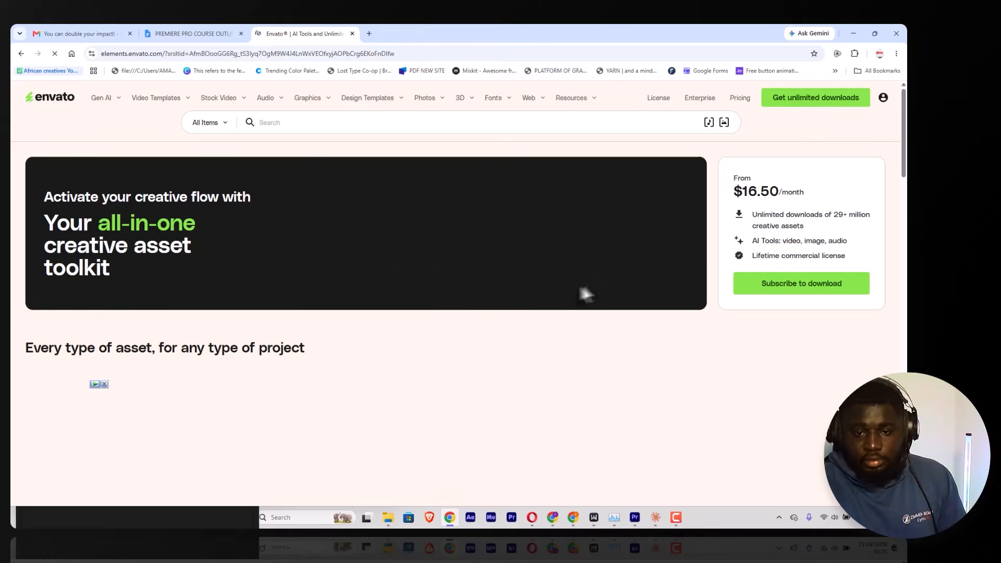
scroll(413, 182, "down", 1)
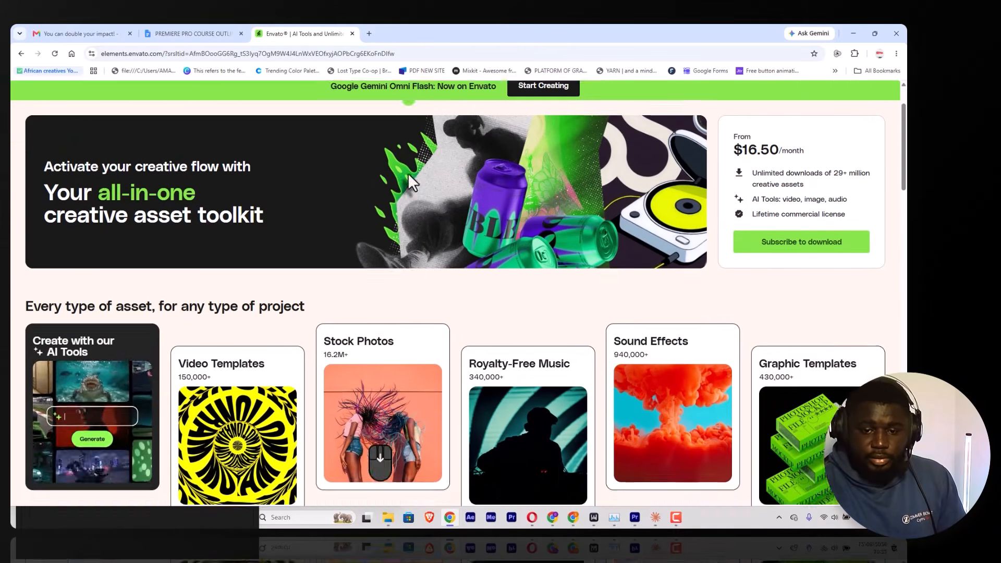
scroll(412, 181, "down", 1)
scroll(508, 266, "up", 1)
scroll(507, 268, "down", 3)
scroll(505, 270, "up", 5)
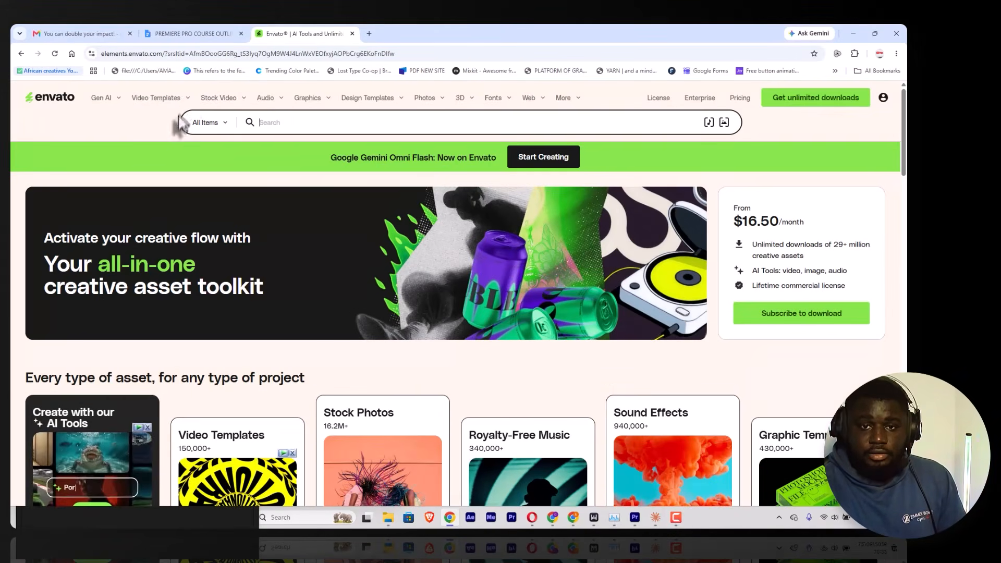
Step: Browse Envato's Lower Thirds video templates and filter them to those that support Premiere Pro
mouse_move(159, 102)
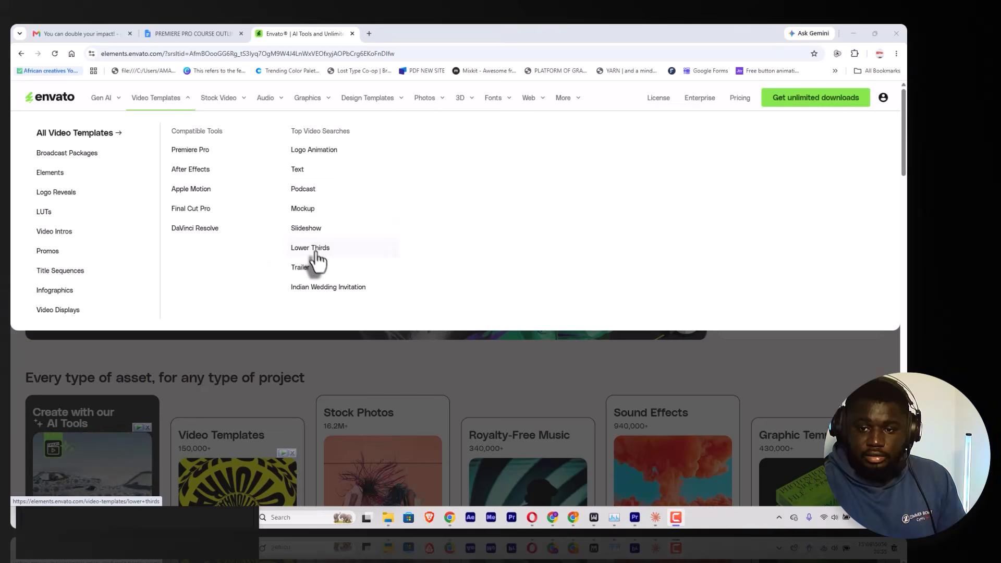
left_click(300, 252)
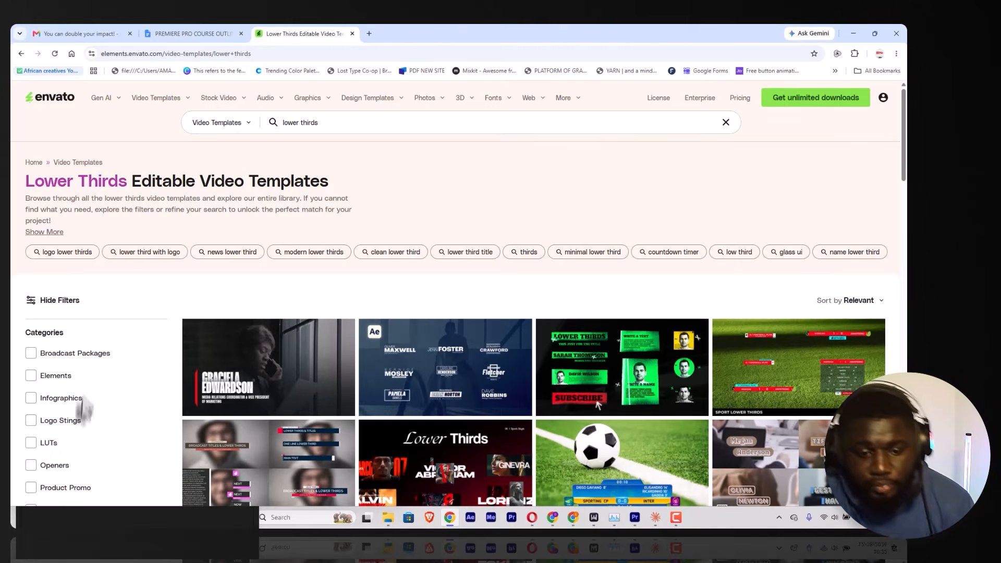
scroll(85, 410, "down", 6)
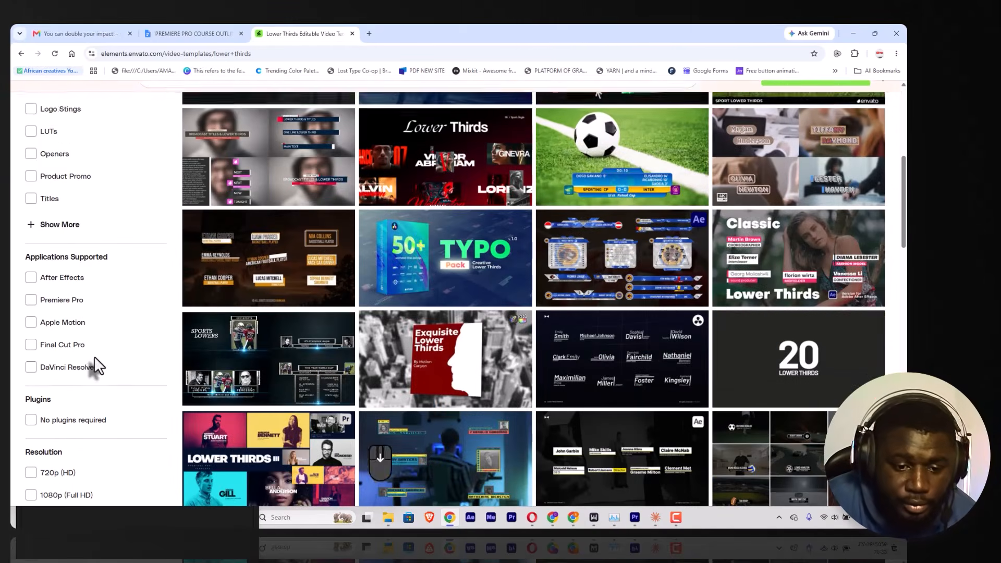
left_click(78, 309)
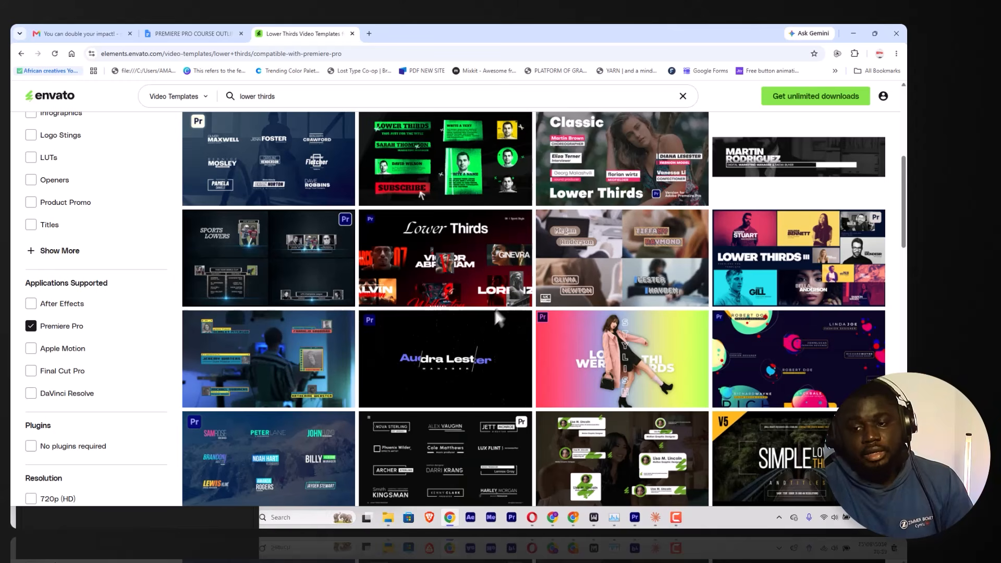
key("F9")
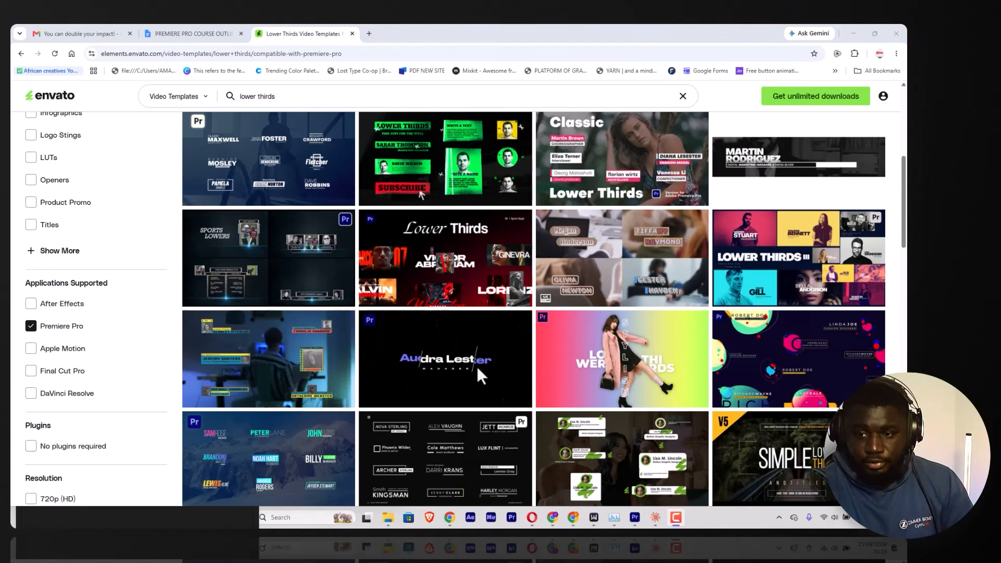
Step: Open the Sport Lower Thirds I MOGRT template in a separate tab and examine its preview and attributes
right_click(445, 266)
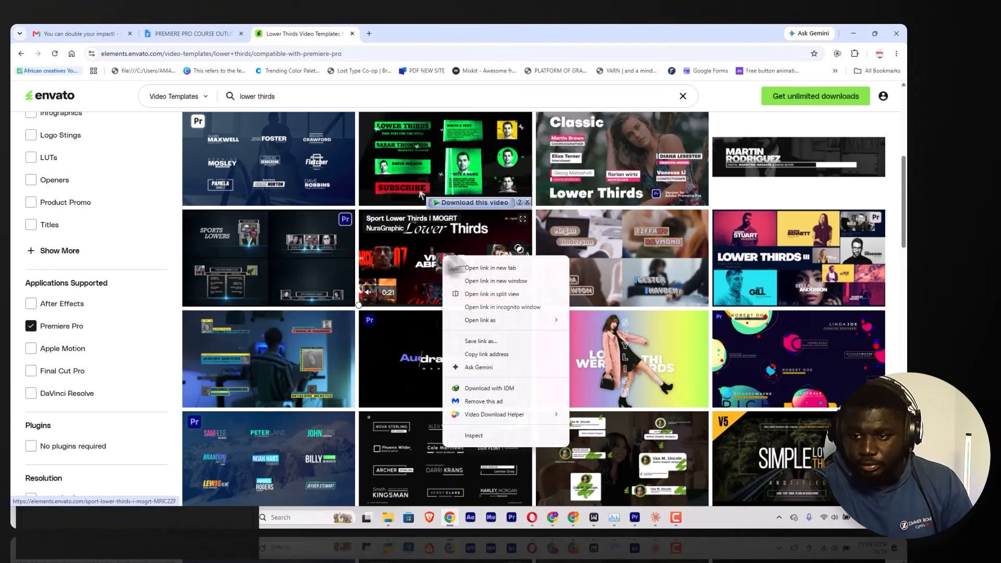
left_click(482, 273)
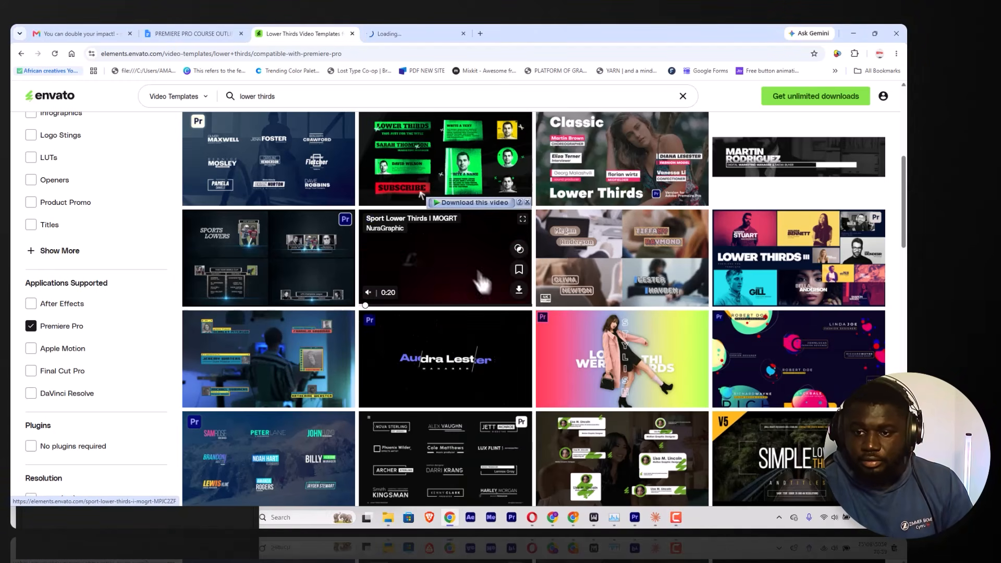
left_click(402, 34)
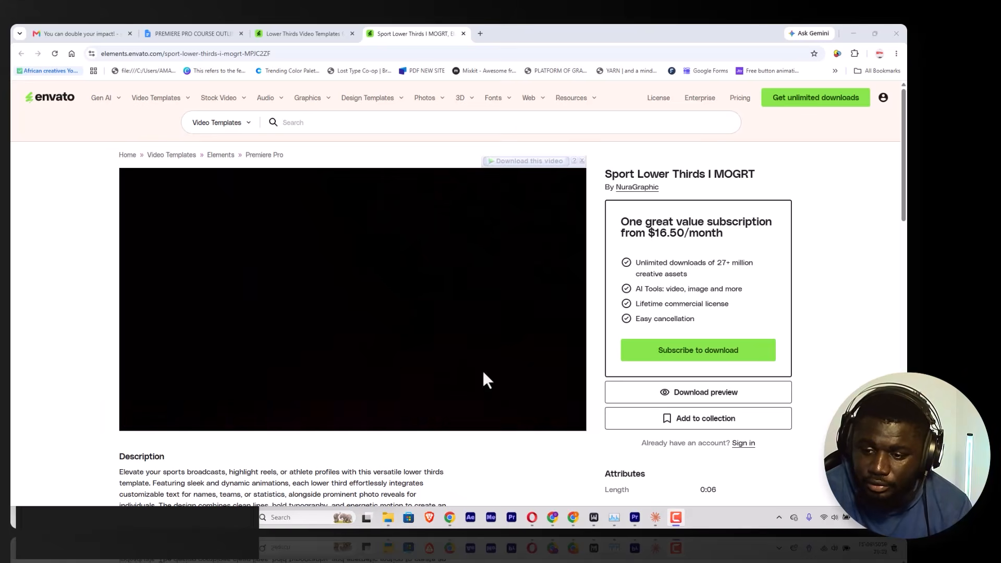
scroll(479, 393, "down", 9)
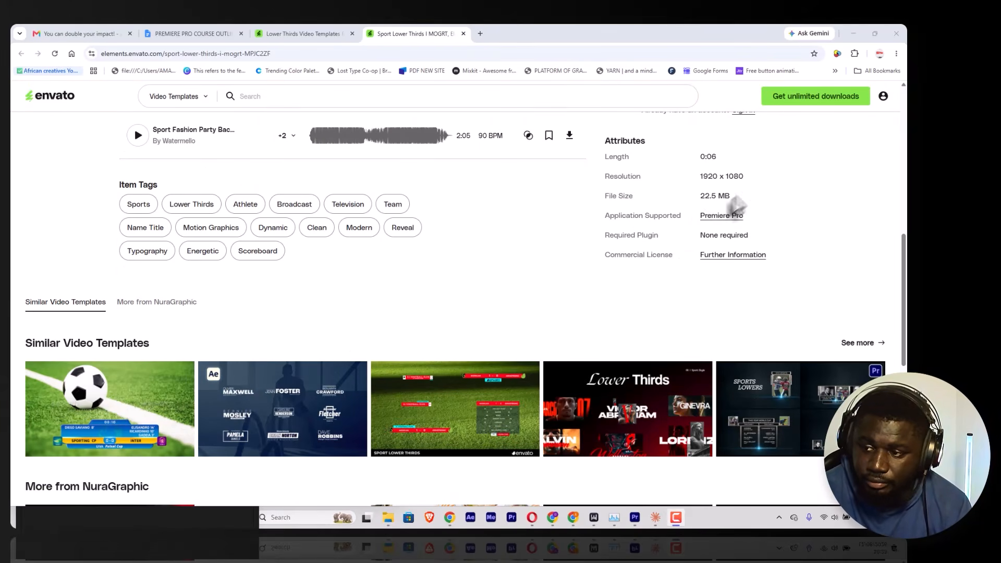
scroll(438, 230, "up", 9)
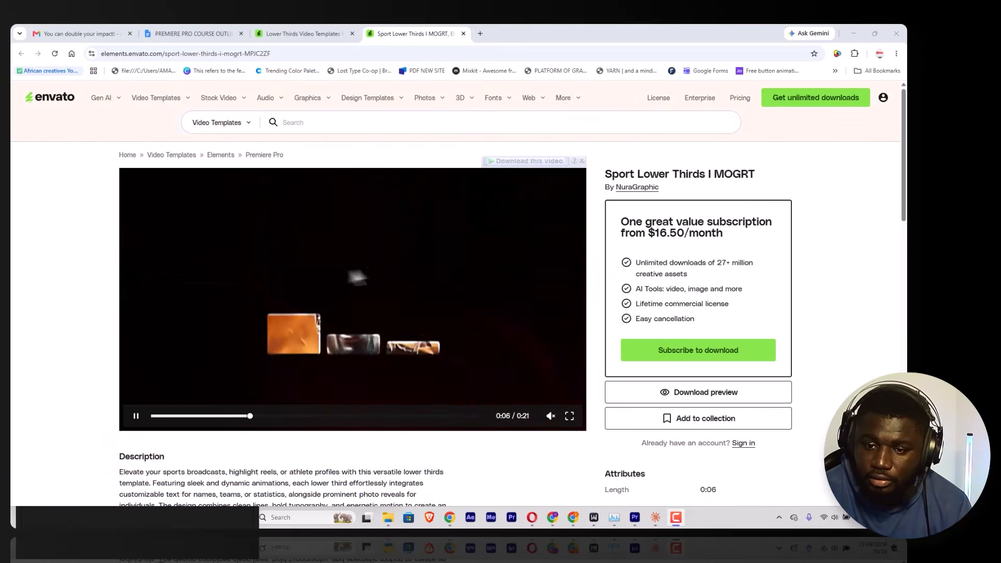
Step: Return to the lower thirds results and open the blue Sport Lower Thirds template in its own tab to review its details
left_click(302, 33)
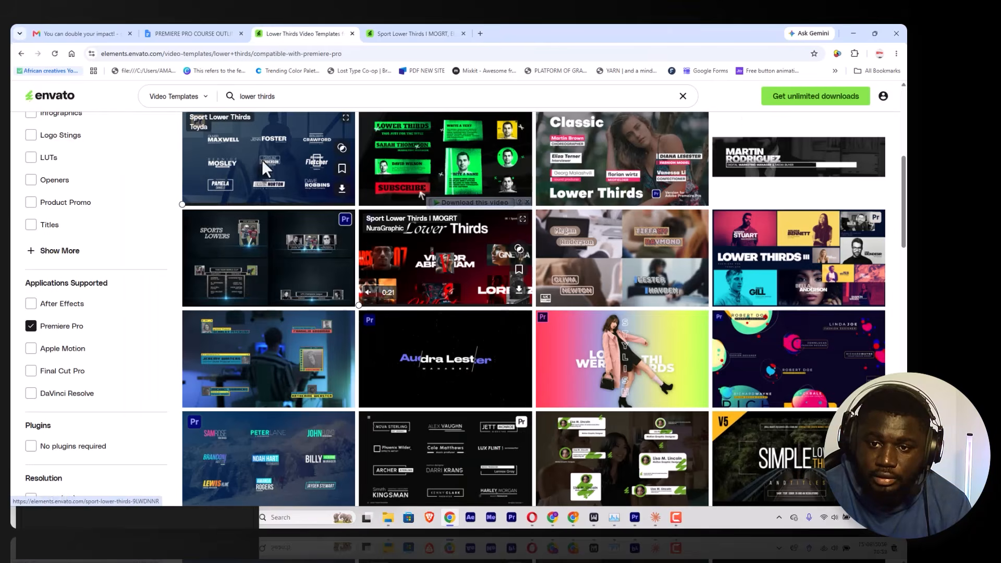
left_click(550, 32)
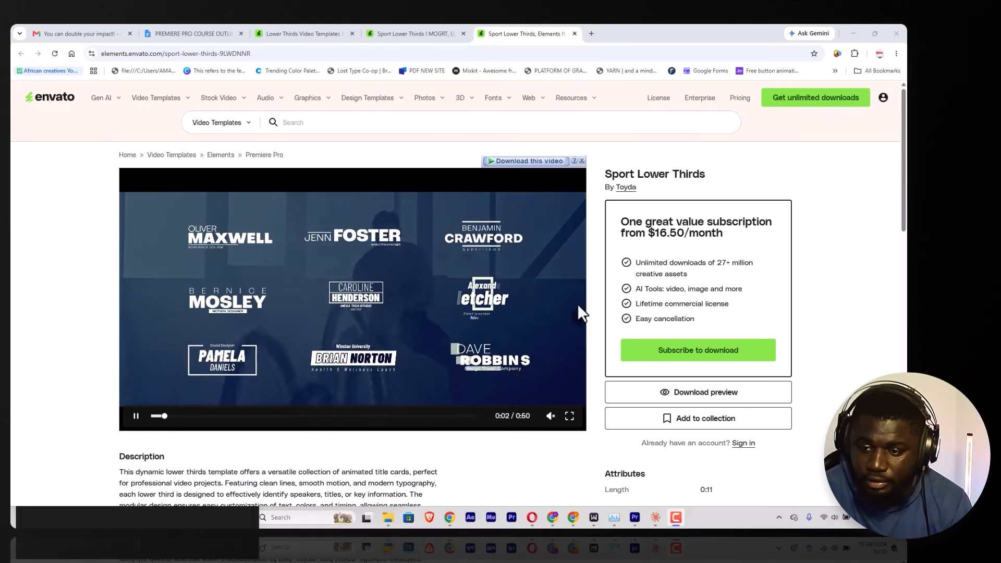
scroll(493, 313, "down", 3)
scroll(469, 318, "up", 3)
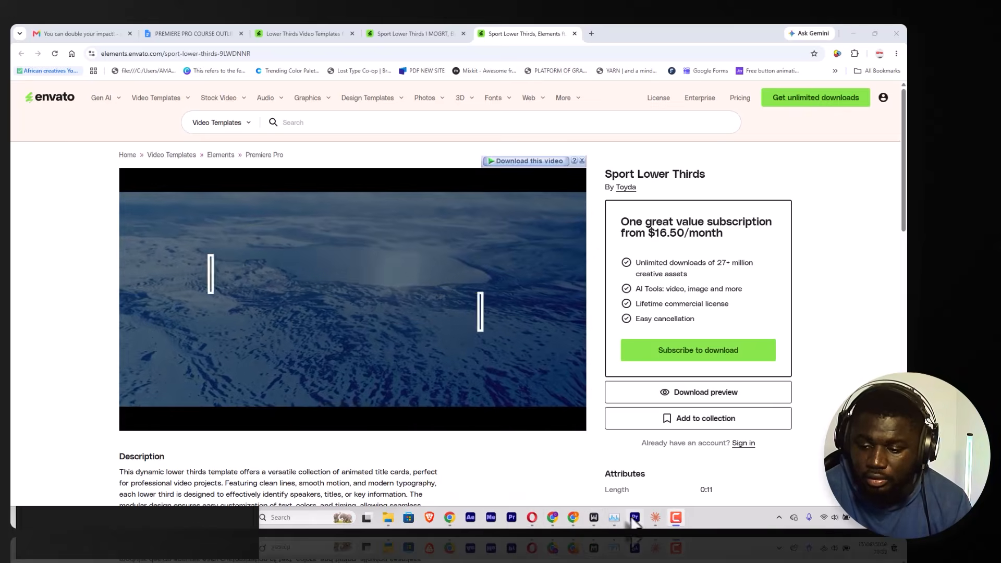
Step: Switch to Premiere Pro, browse the local graphics templates and select the saved caption animation template
left_click(634, 518)
left_click(778, 71)
scroll(793, 291, "down", 5)
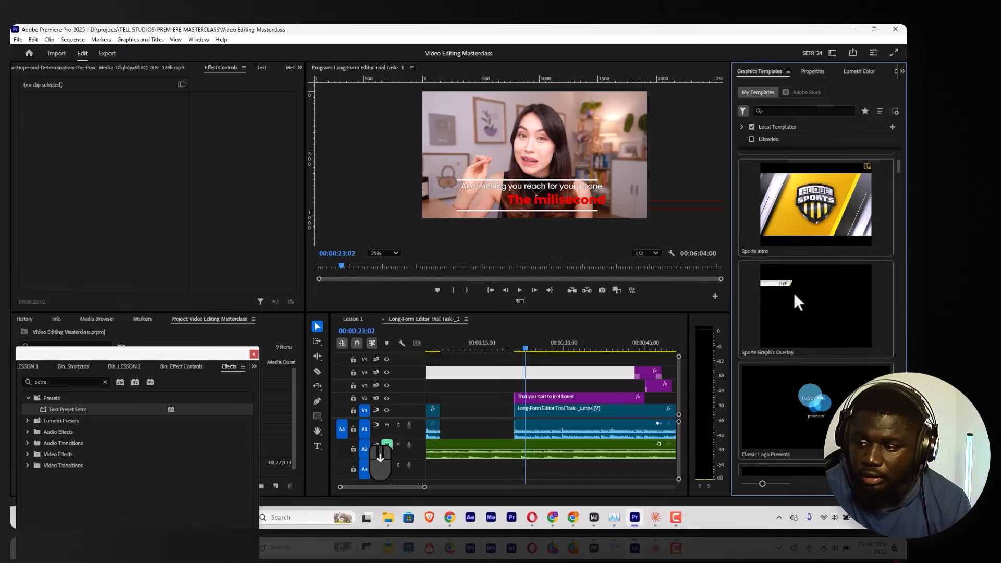
scroll(803, 245, "up", 5)
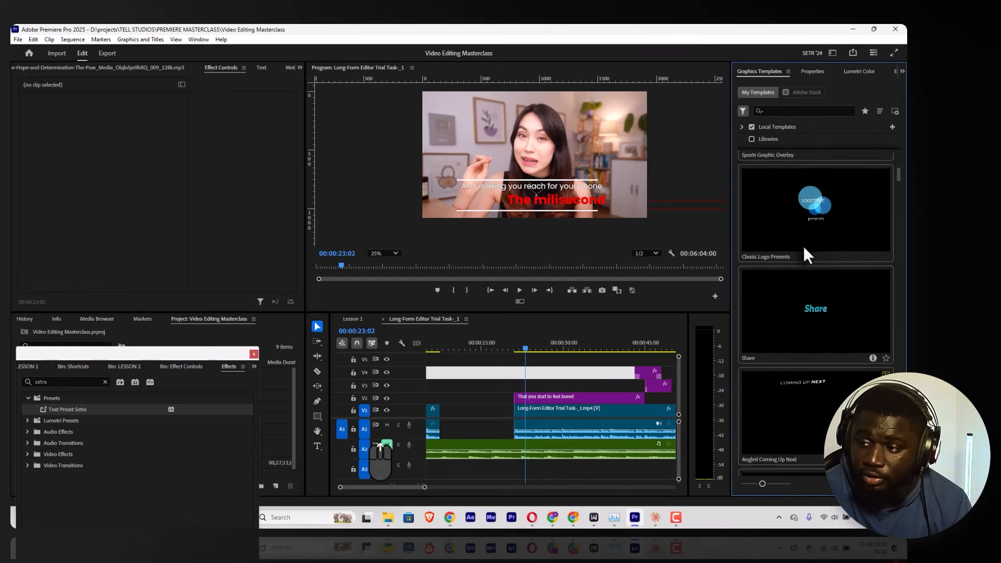
scroll(804, 247, "up", 3)
left_click(803, 232)
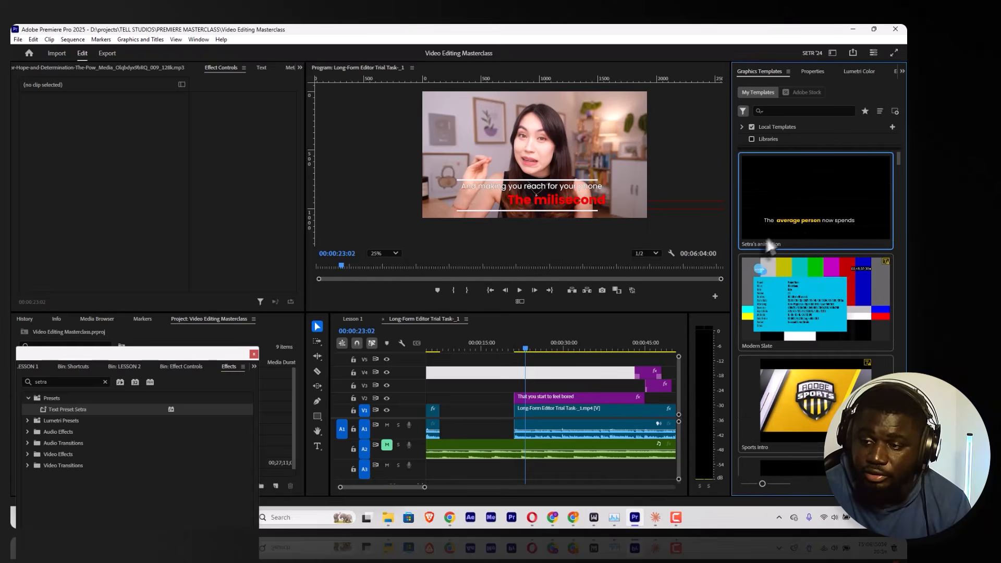
Step: Go back to the Envato results in Chrome, open the Simple Lower Thirds and Titles V5 pack and examine its preview, description and attributes
left_click(849, 29)
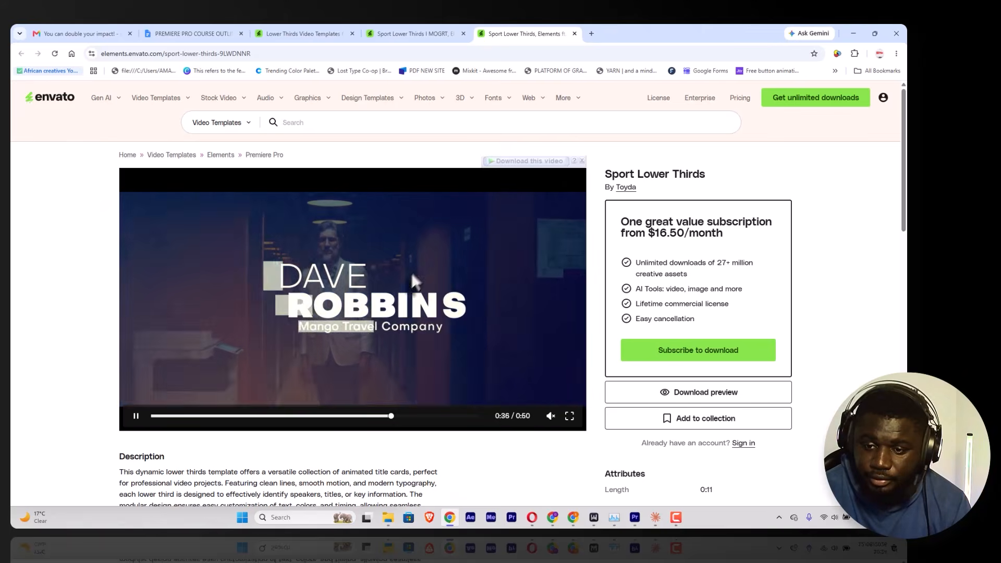
left_click(307, 34)
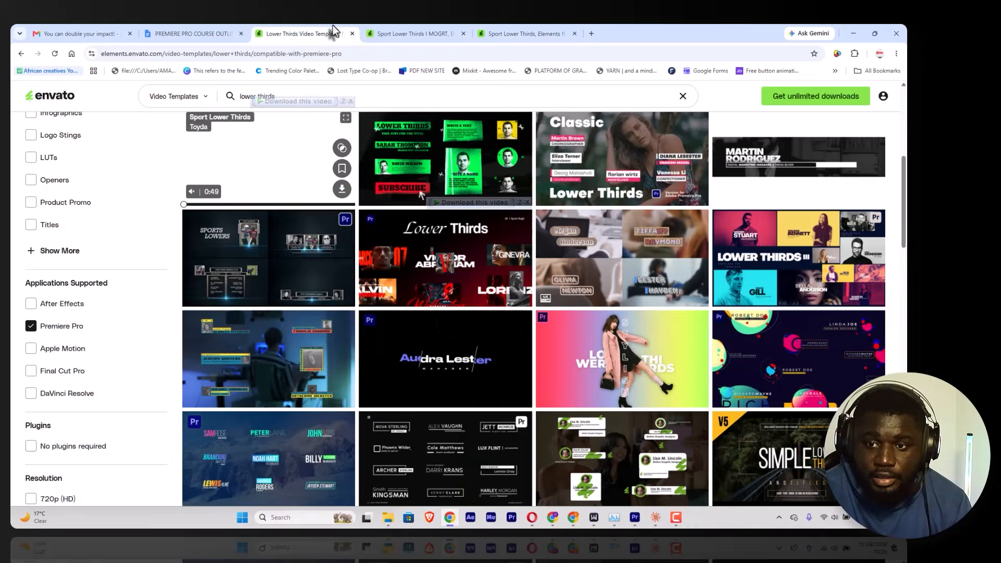
scroll(541, 456, "down", 3)
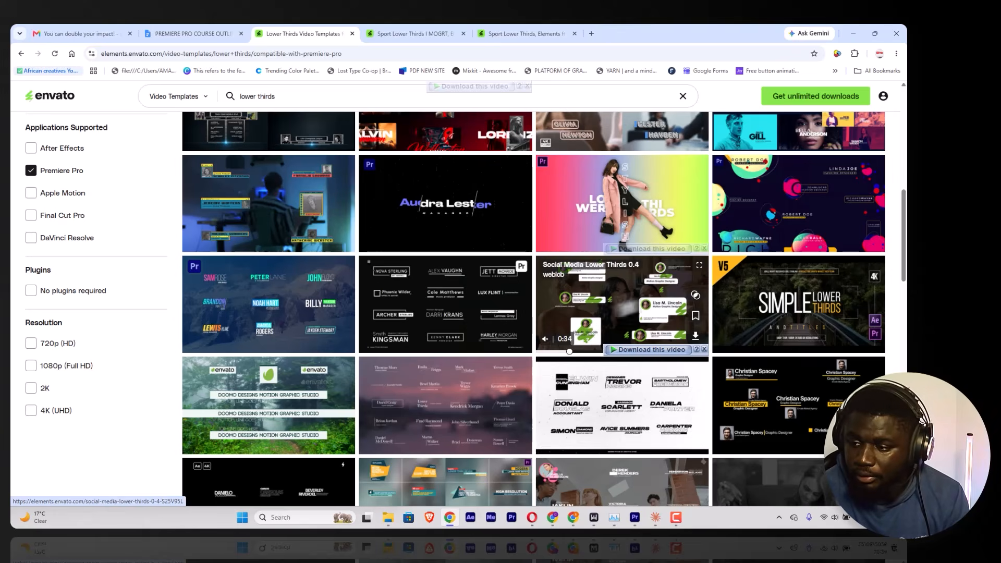
left_click(777, 293)
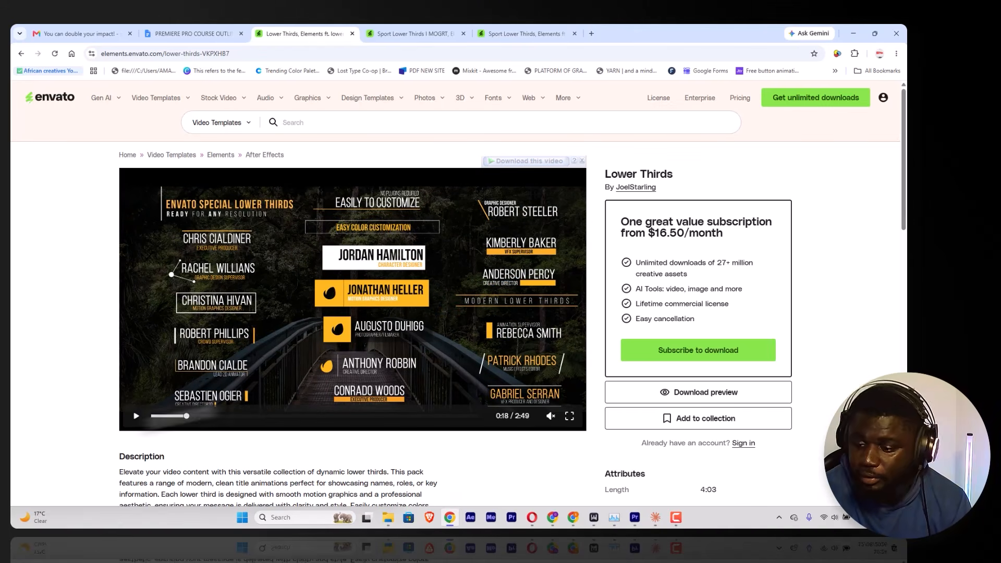
scroll(475, 303, "down", 5)
scroll(471, 304, "up", 2)
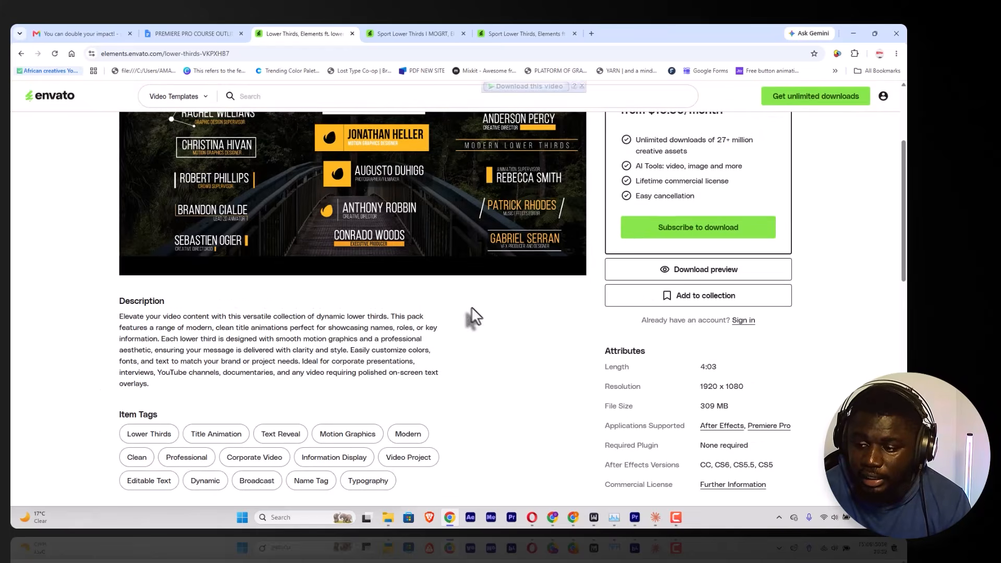
scroll(471, 306, "up", 3)
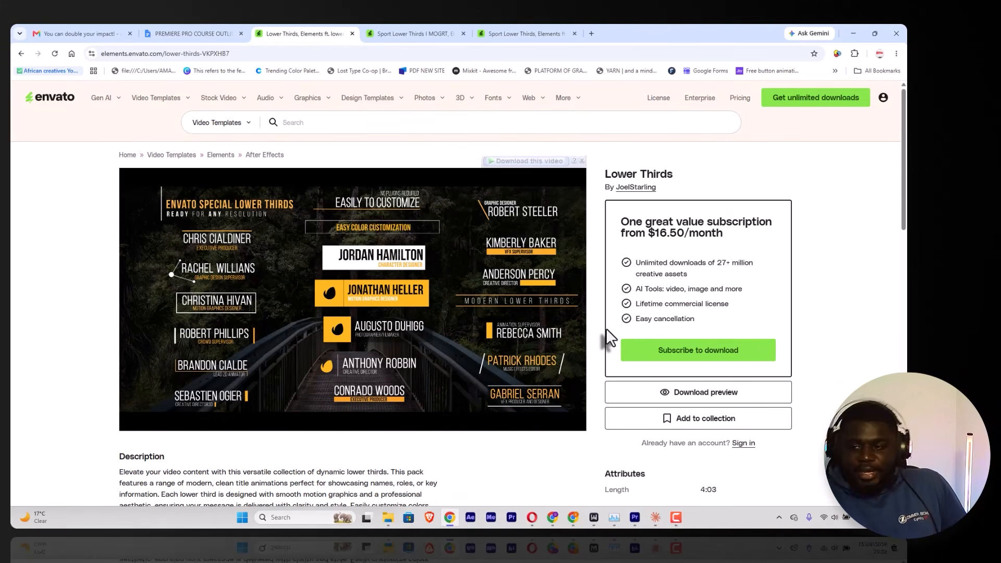
mouse_move(465, 339)
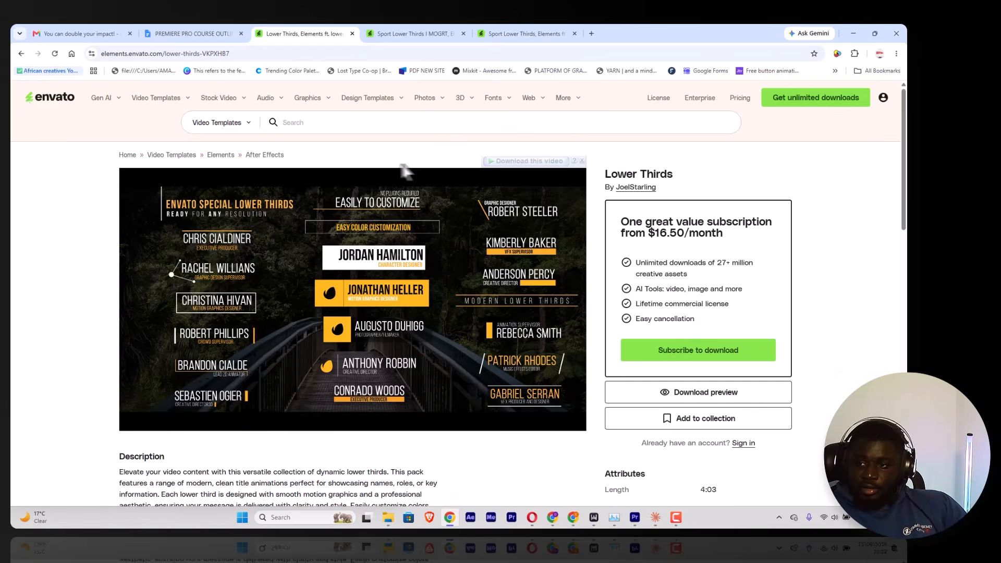
Step: Switch back to Premiere Pro, clear the gap selection on V4 and move the playhead to 00:00:28:19 over the second caption graphic
left_click(635, 518)
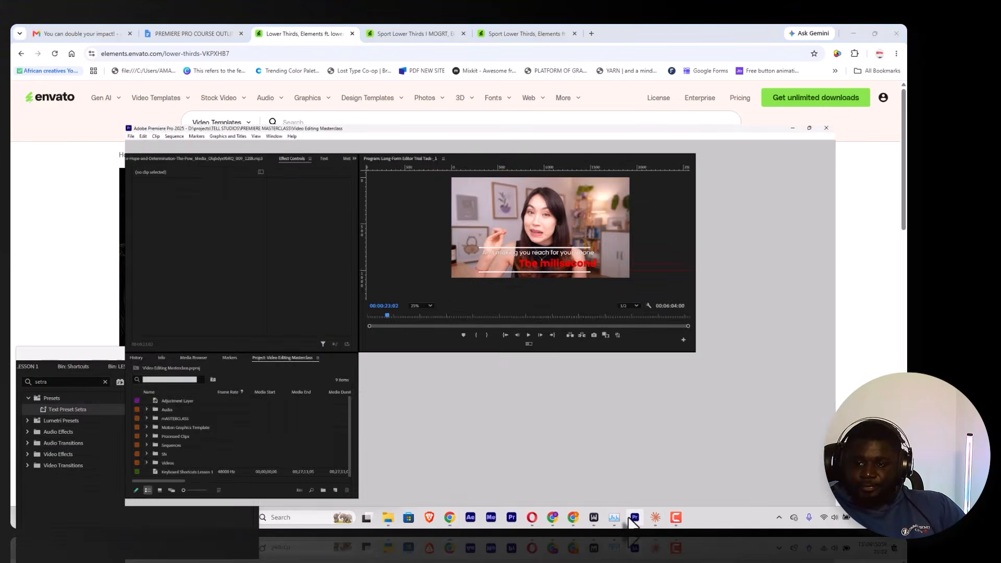
left_click(531, 361)
left_click_drag(528, 350, 555, 350)
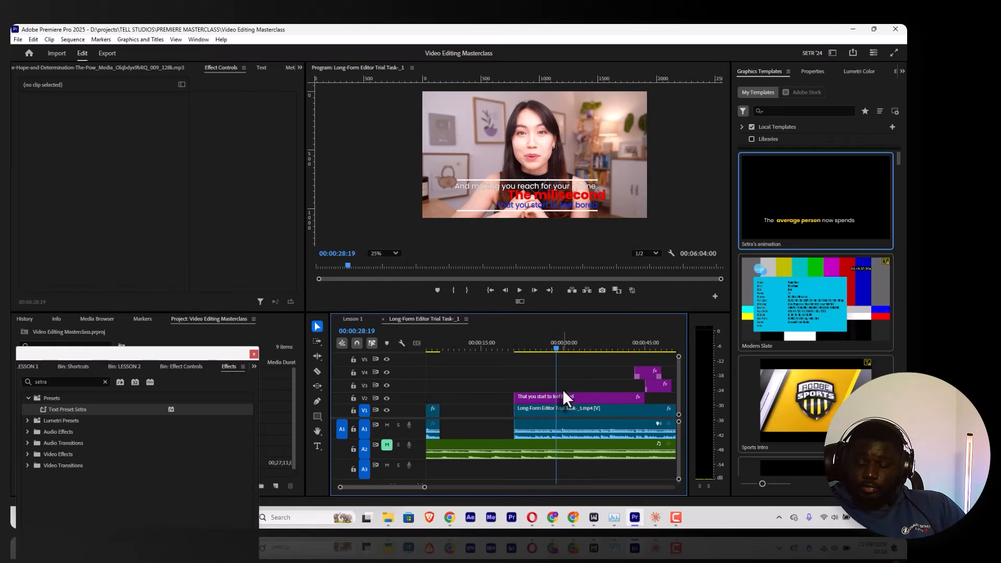